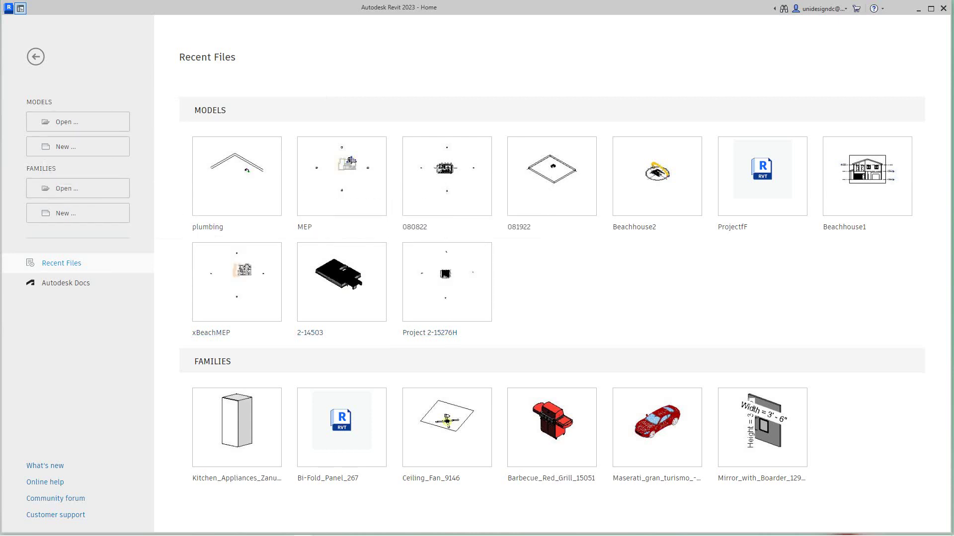
Step: Create a new project based on the Mechanical-Default.rte template from the English-Imperial folder
left_click(75, 122)
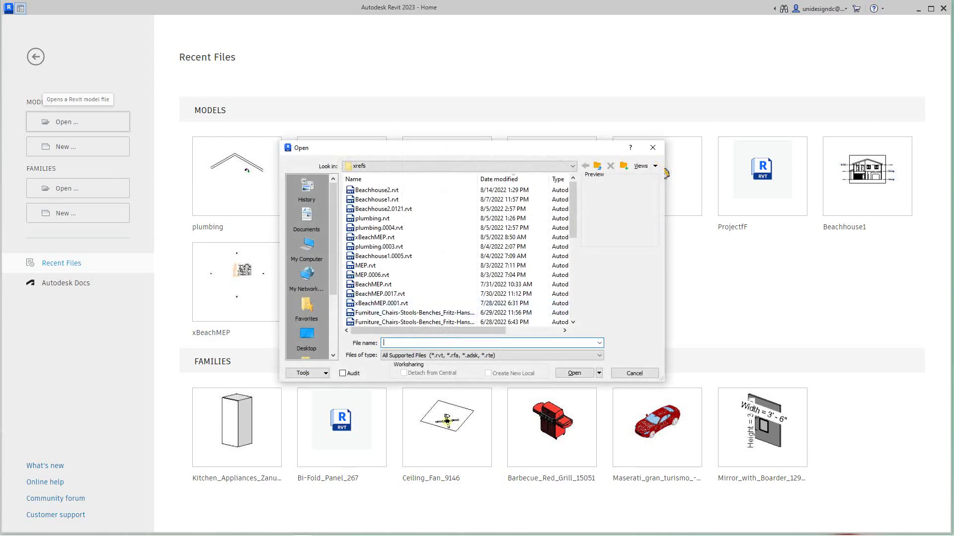
left_click(634, 373)
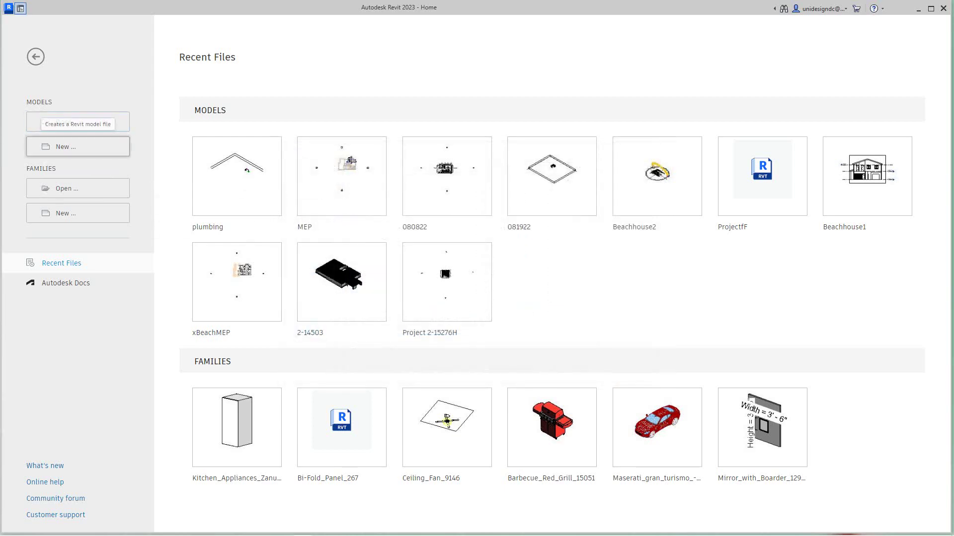
left_click(75, 146)
left_click(452, 250)
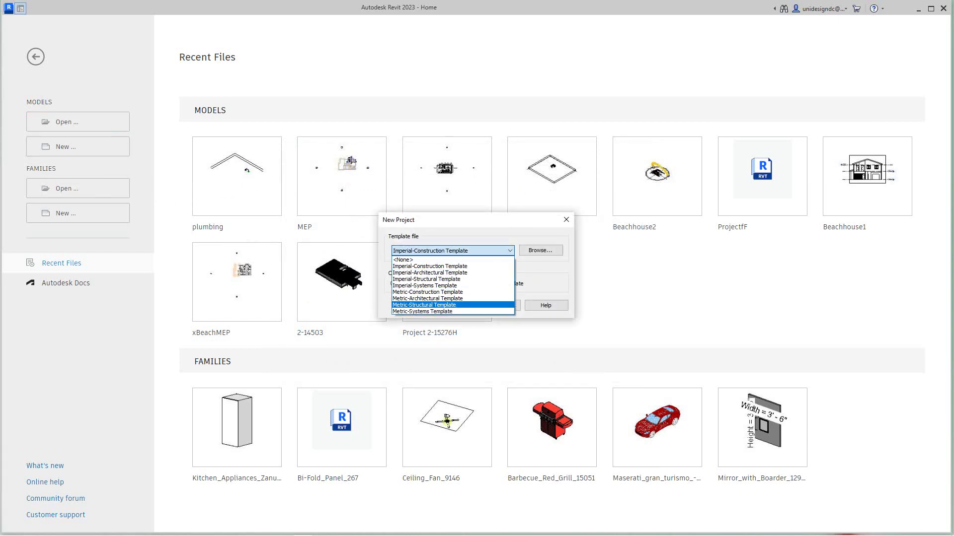
left_click(540, 250)
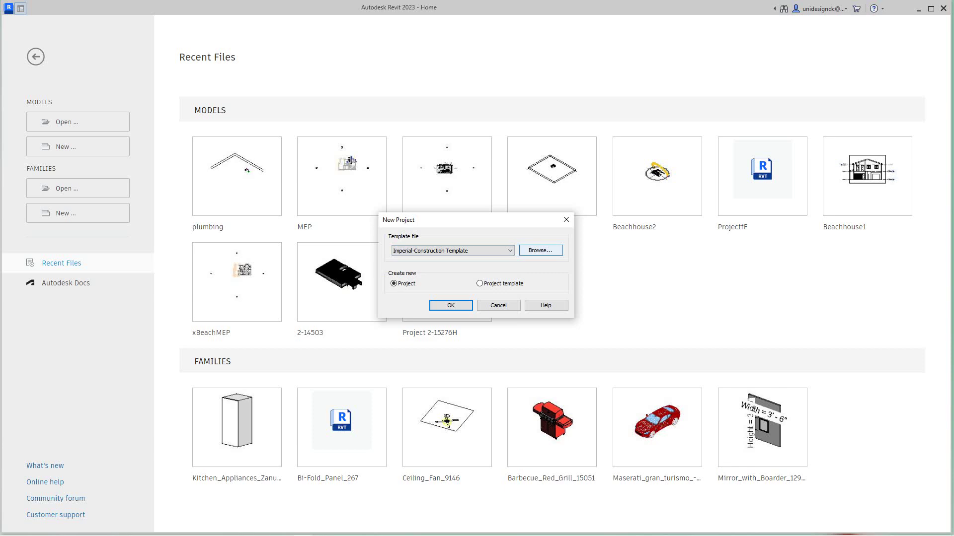
left_click(540, 250)
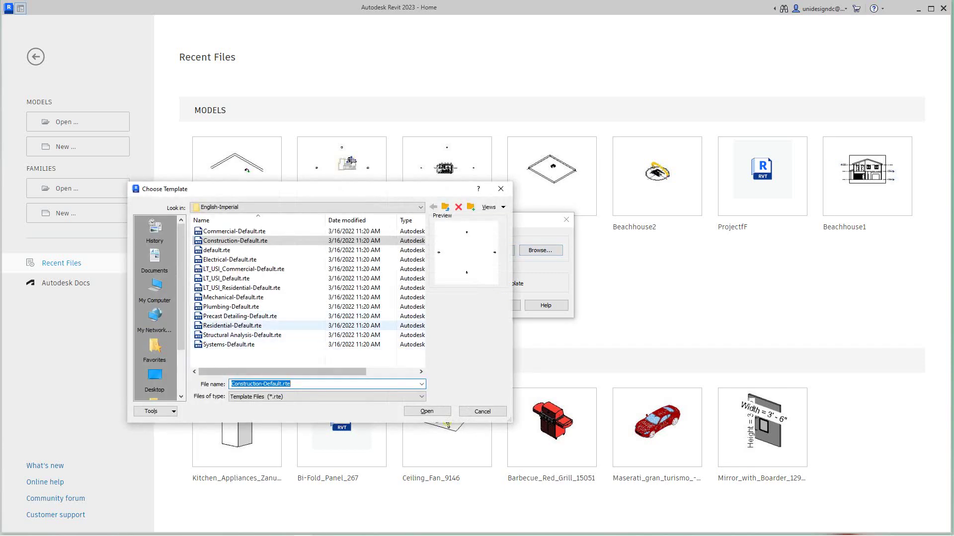
left_click(234, 297)
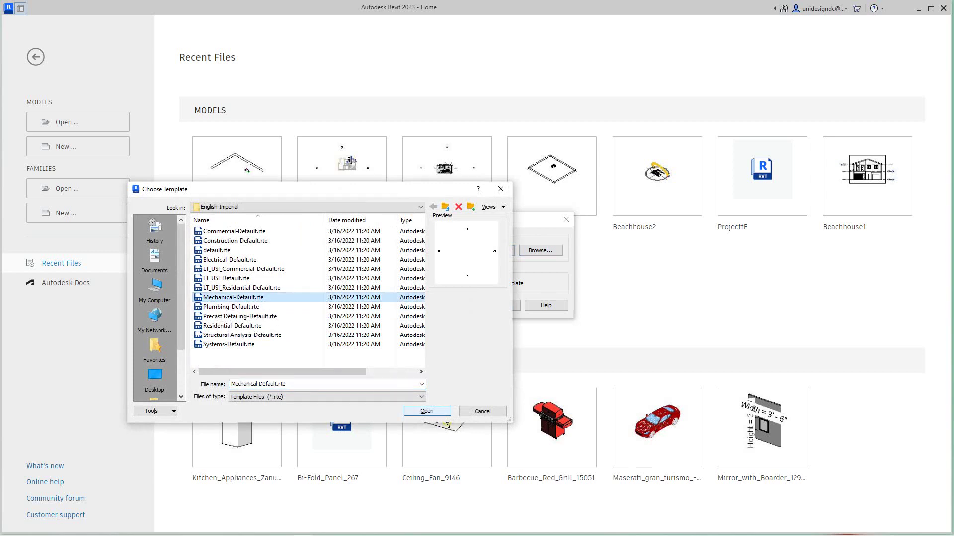
left_click(427, 411)
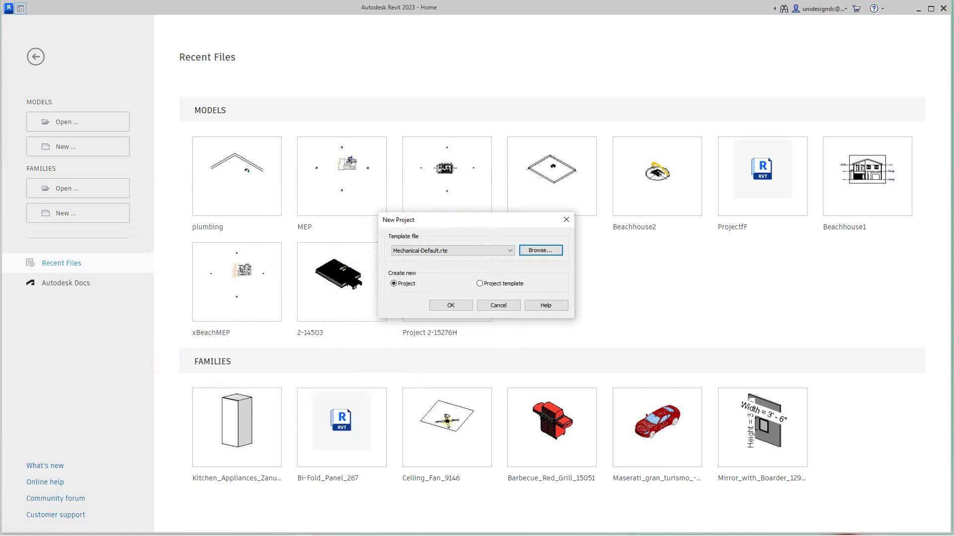
key("Return")
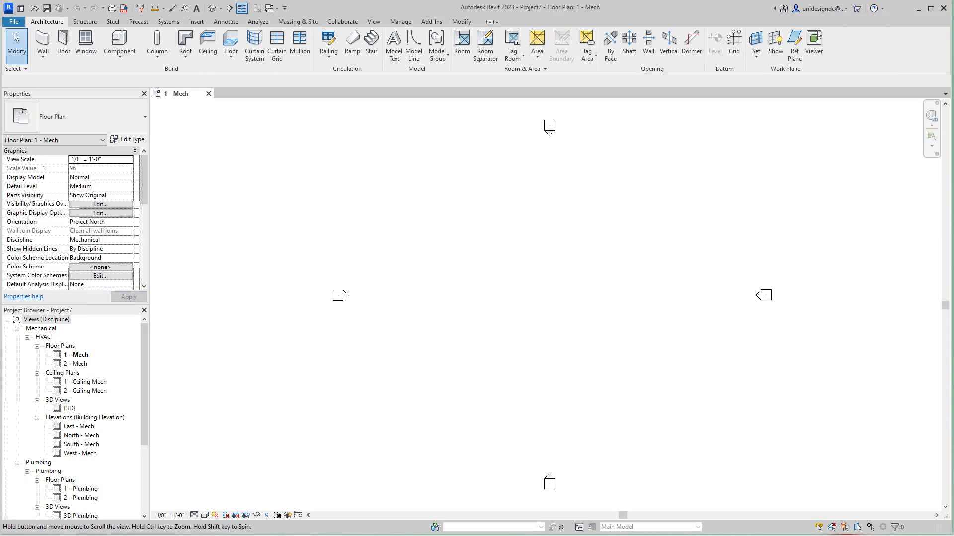
Step: Start linking a Revit model and browse from the Desktop to the jobs folder inside UDD&C
scroll(245, 169, "down", 3)
middle_click_drag(244, 169, 242, 184)
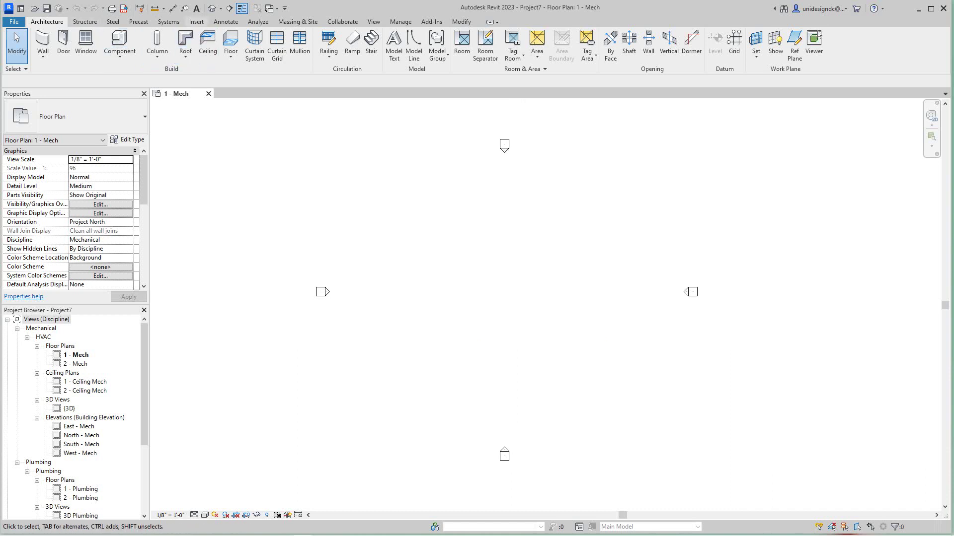
left_click(196, 21)
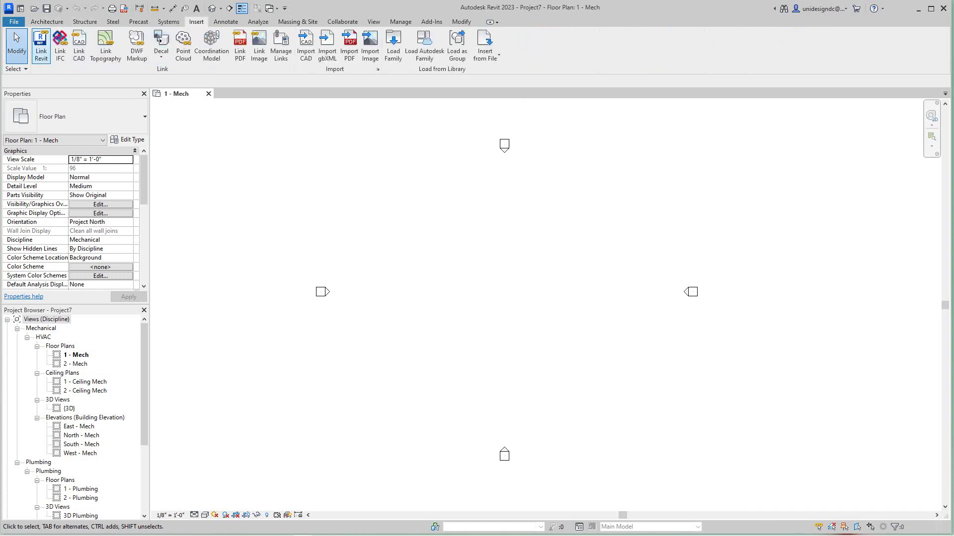
left_click(41, 46)
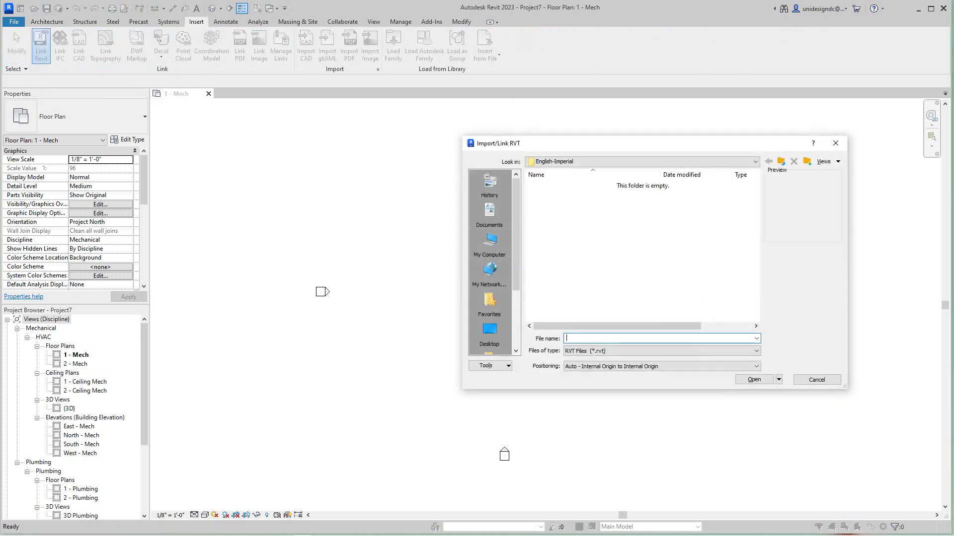
left_click(642, 161)
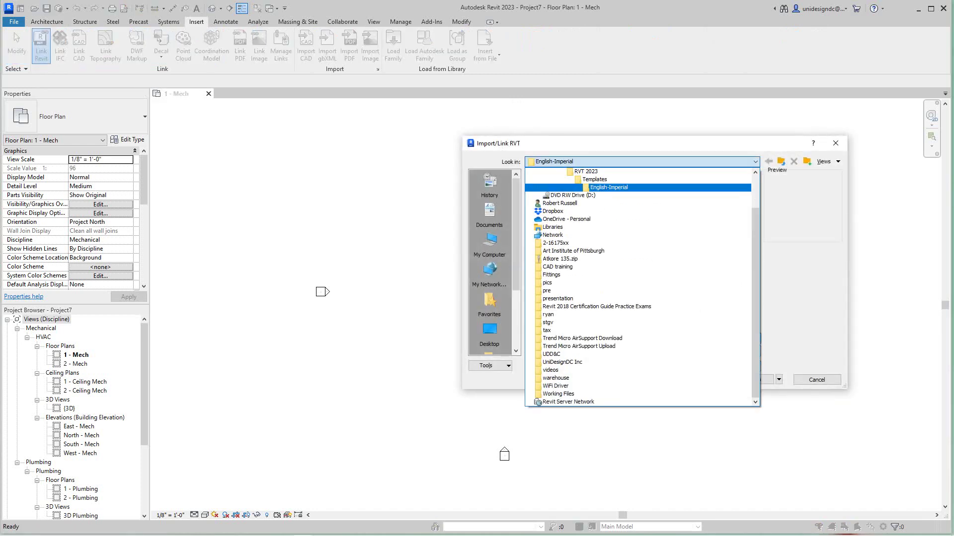
left_click(489, 331)
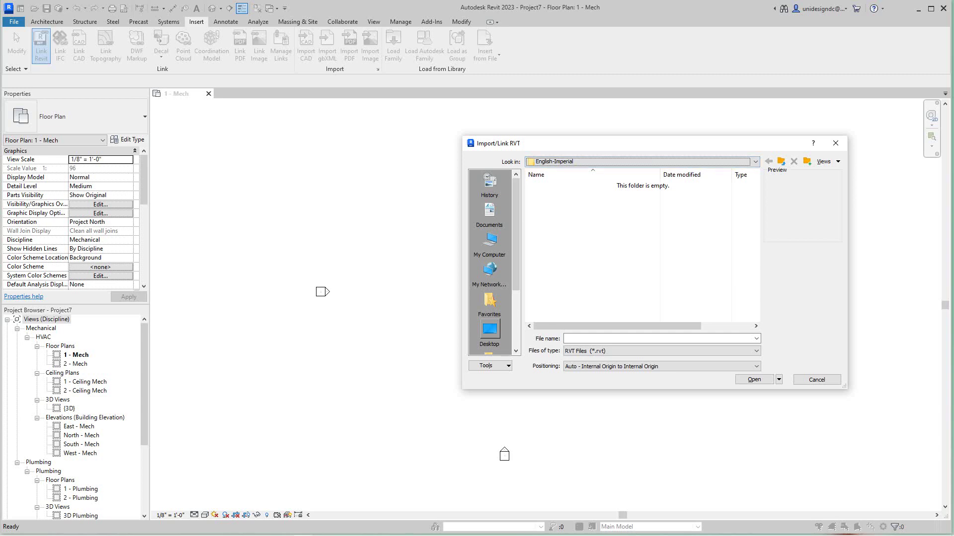
left_click(489, 332)
scroll(489, 300, "down", 2)
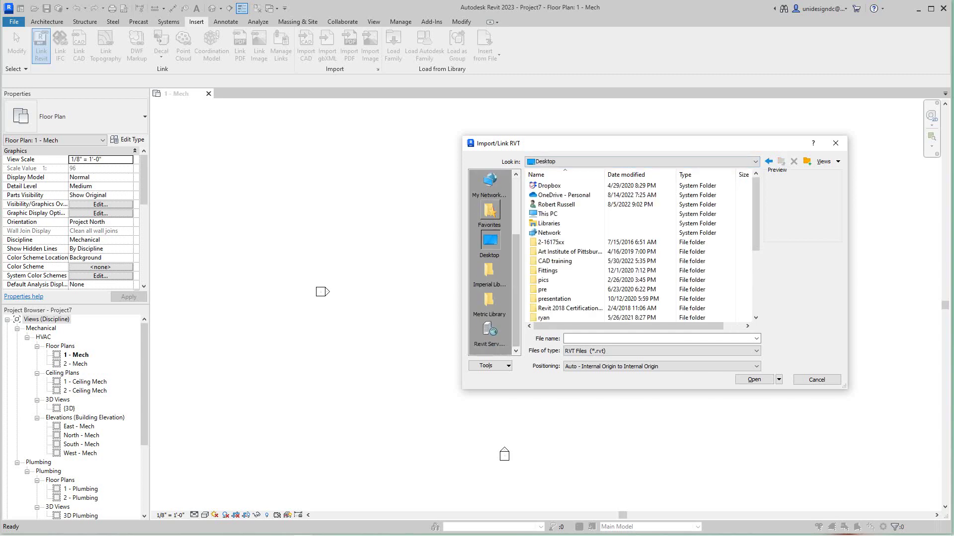
scroll(639, 299, "down", 3)
scroll(641, 299, "down", 1)
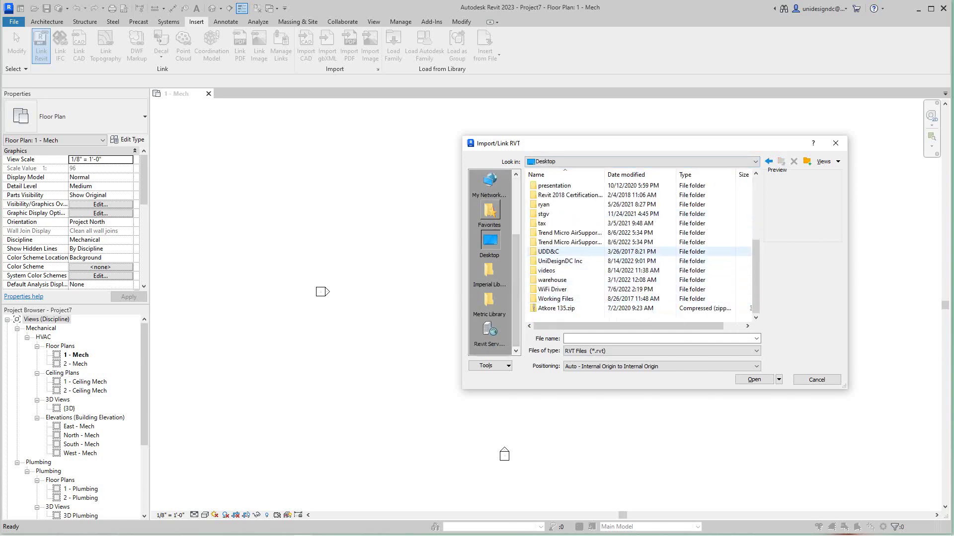
double_click(548, 252)
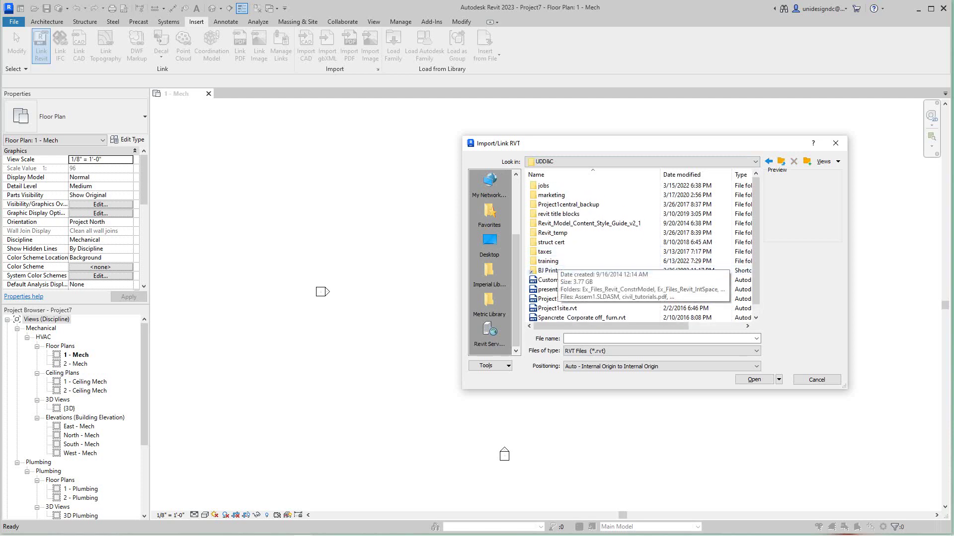
double_click(543, 185)
Step: Link Beachhouse2.rvt from the xrefs folder of the client's job folder and dismiss the nested links notice
scroll(552, 213, "down", 5)
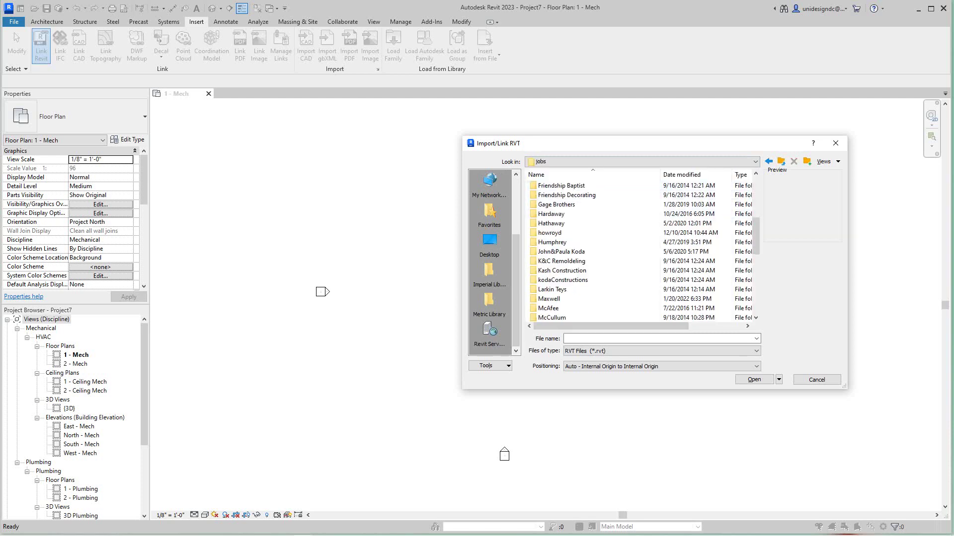
scroll(640, 263, "down", 6)
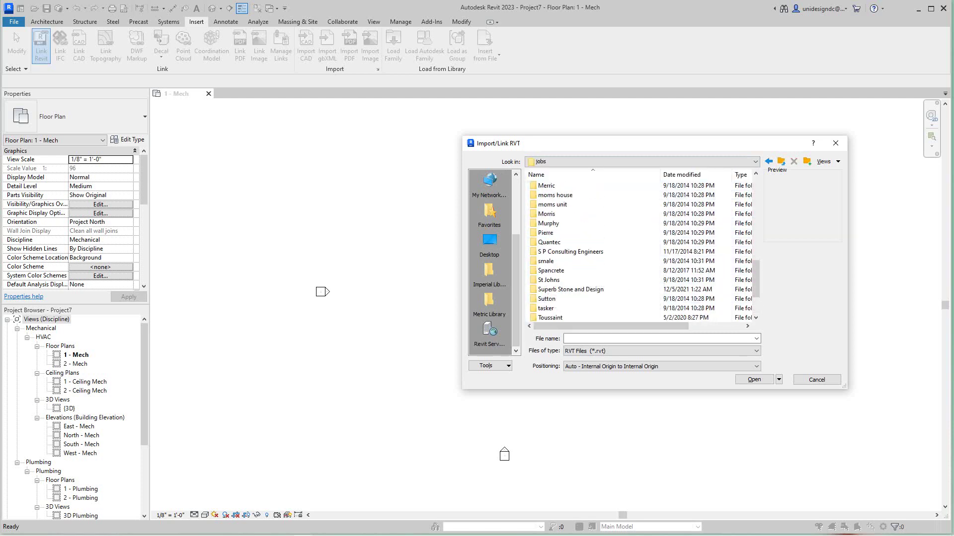
double_click(549, 223)
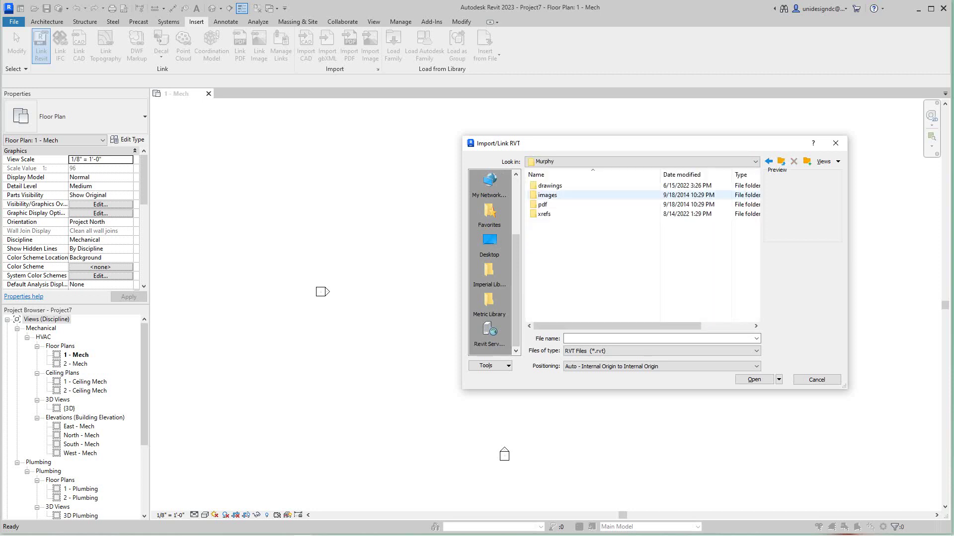
double_click(544, 214)
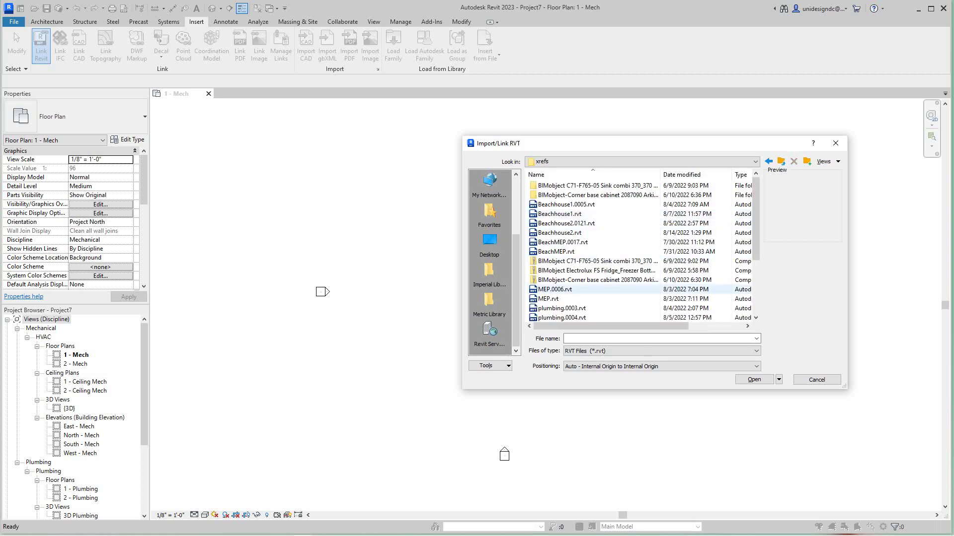
left_click(559, 232)
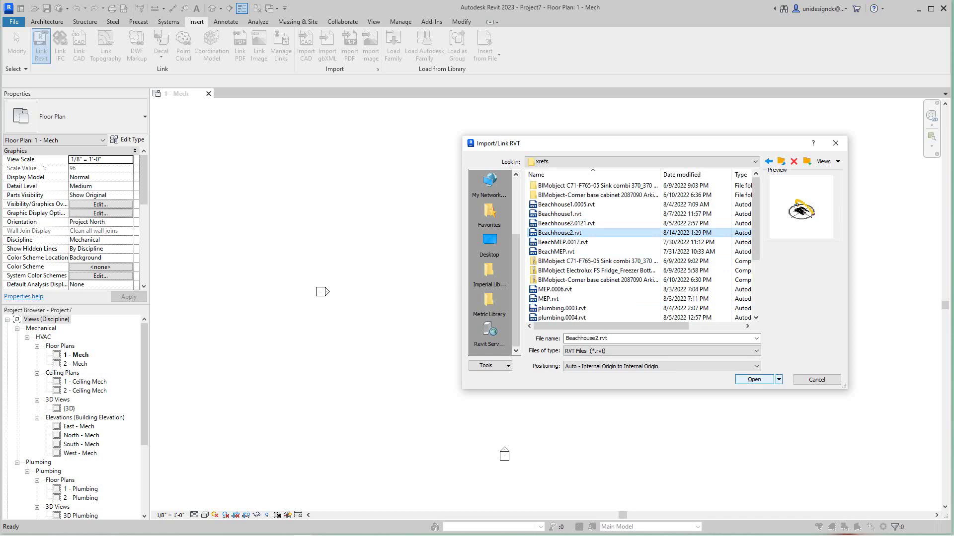
key("Return")
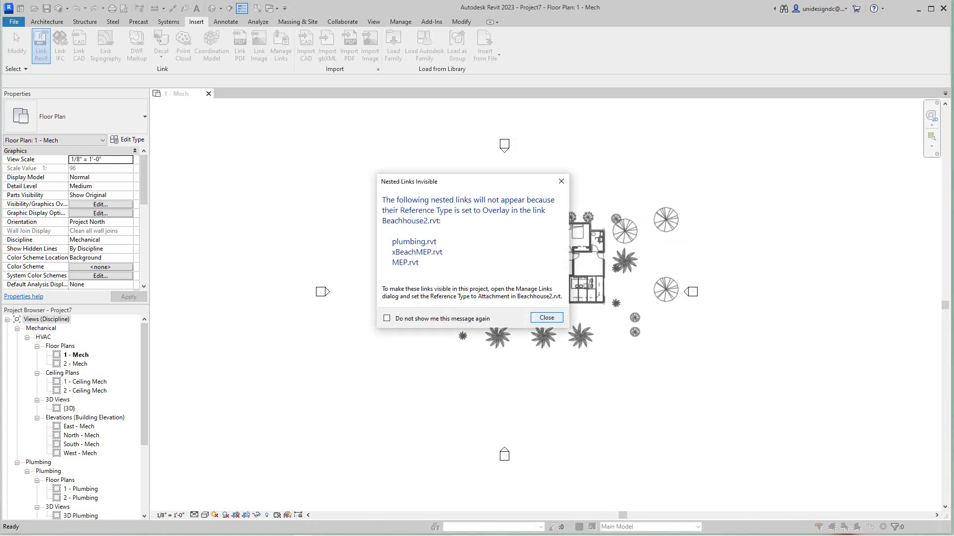
left_click(546, 317)
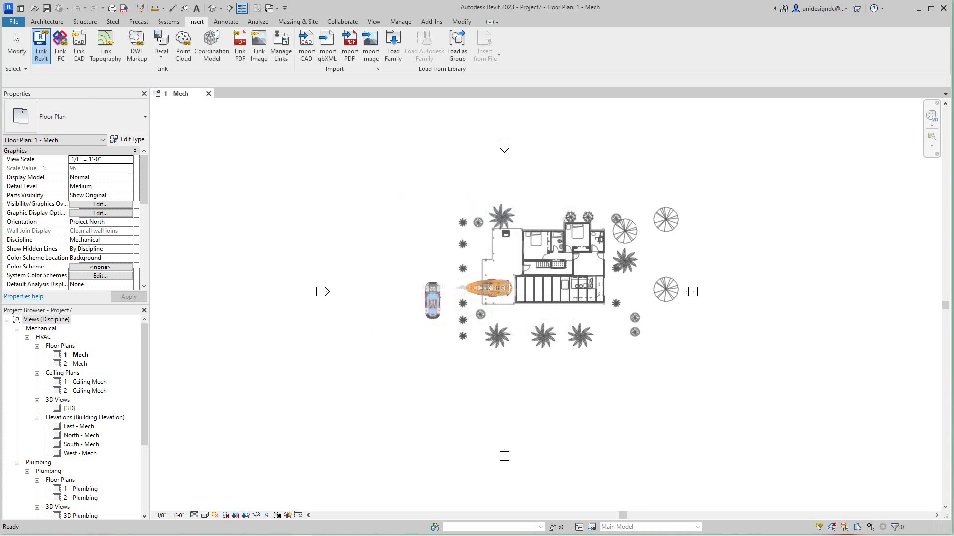
Step: Open the 2 - Mech HVAC floor plan to show the linked beach house's second level
scroll(565, 220, "up", 4)
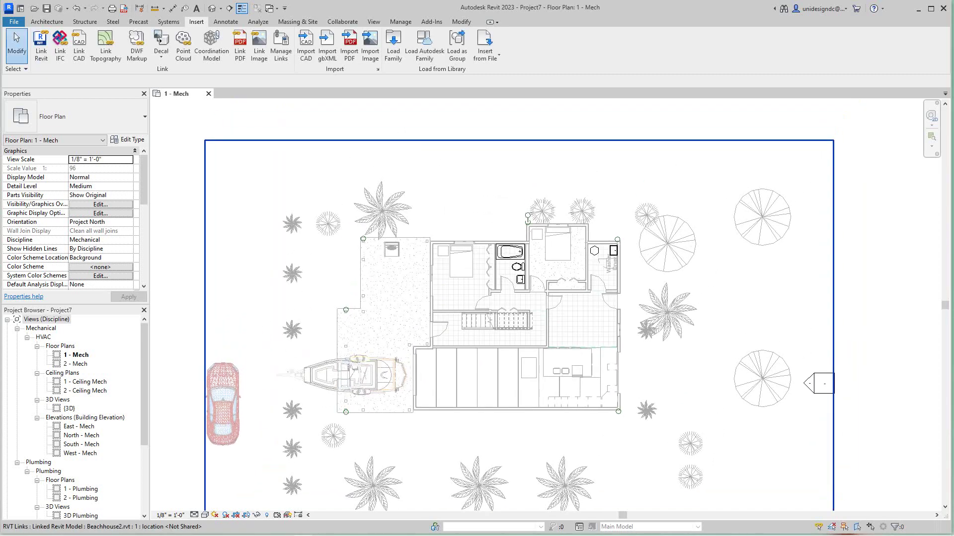
key("Escape")
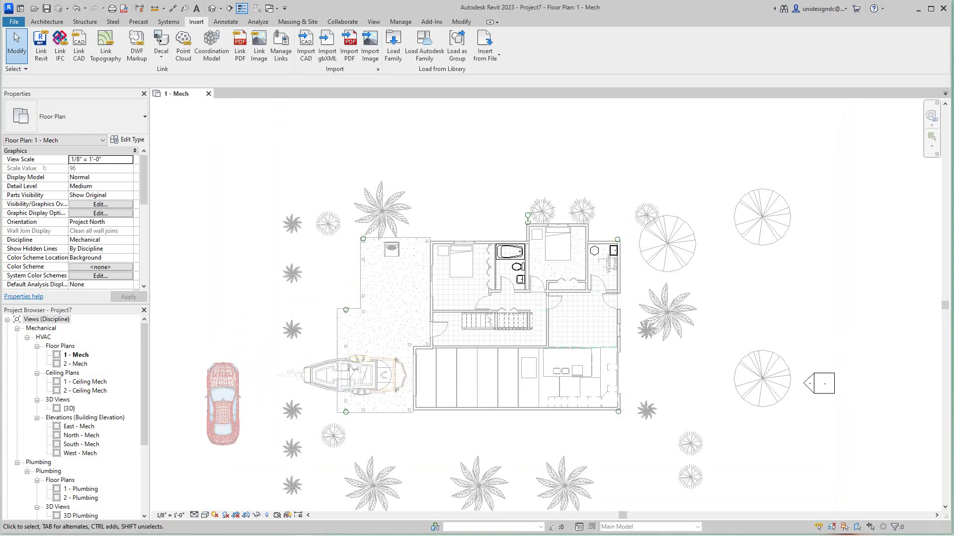
double_click(75, 364)
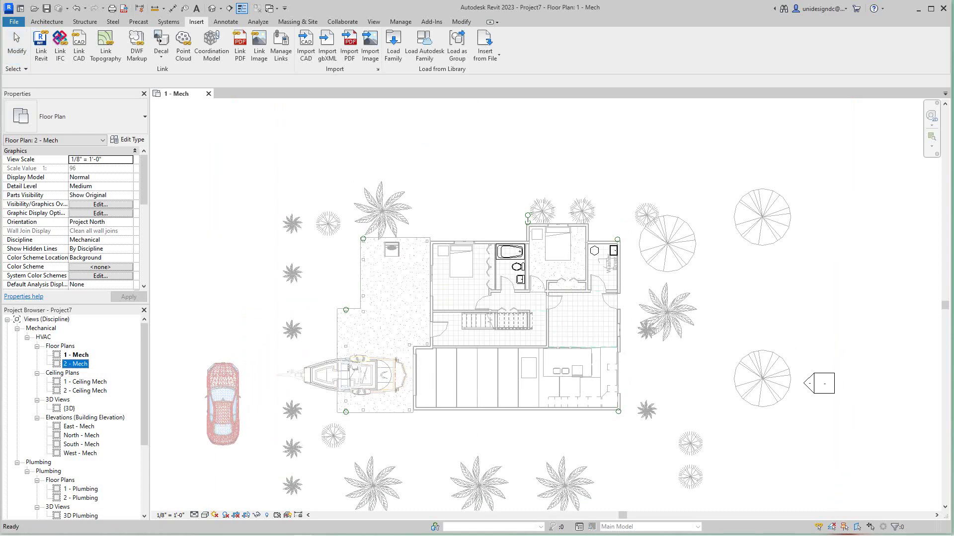
scroll(616, 330, "up", 2)
middle_click_drag(616, 330, 634, 343)
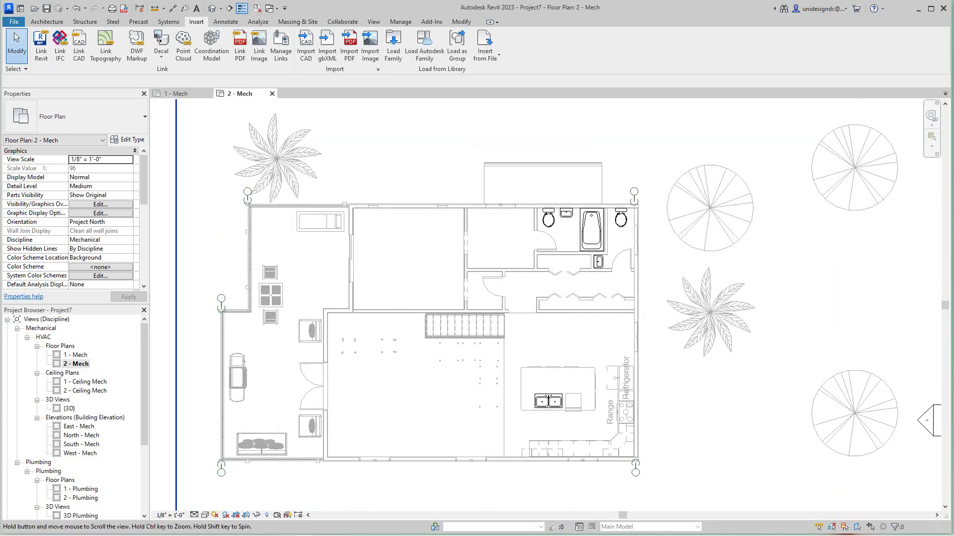
middle_click_drag(510, 311, 568, 331)
scroll(336, 288, "down", 1)
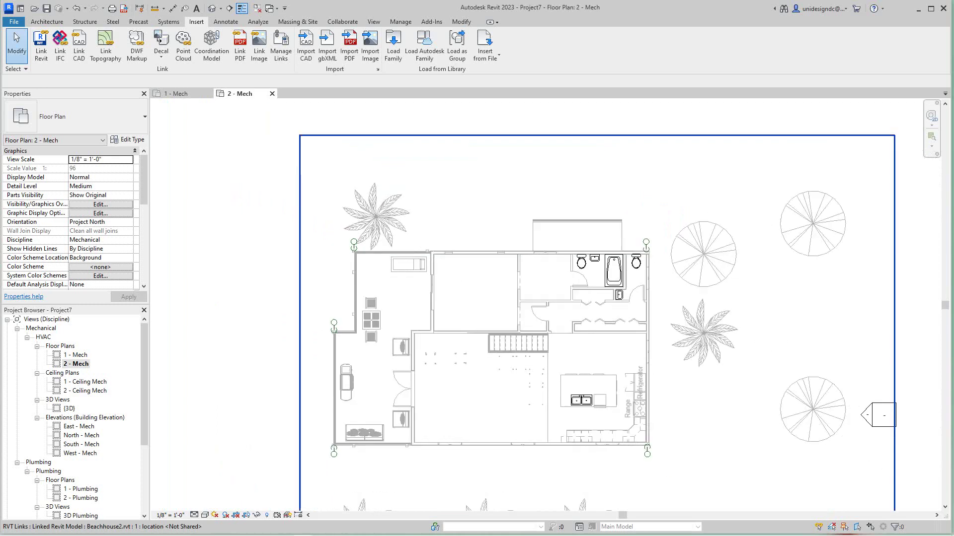
scroll(336, 288, "down", 1)
scroll(725, 319, "up", 1)
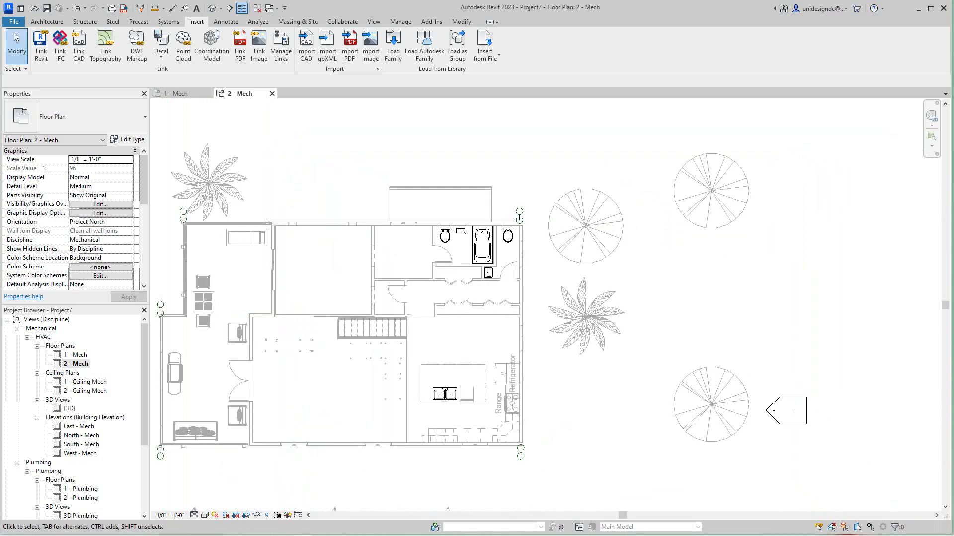
mouse_move(517, 308)
middle_mouse_down()
mouse_move(597, 299)
mouse_move(579, 318)
middle_mouse_up()
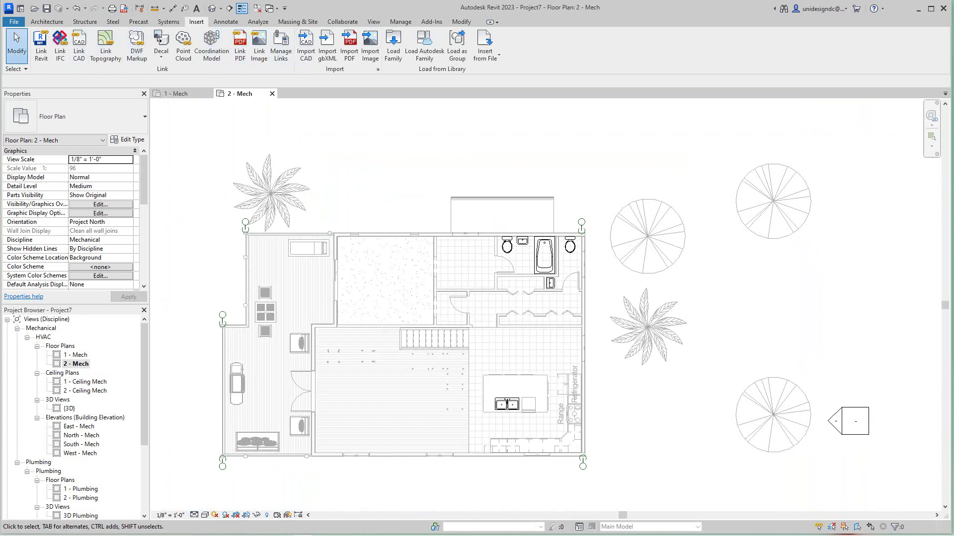
Step: Set the display settings of the Beachhouse2.rvt link to Custom in the floor plan's visibility/graphic overrides
key("v")
key("g")
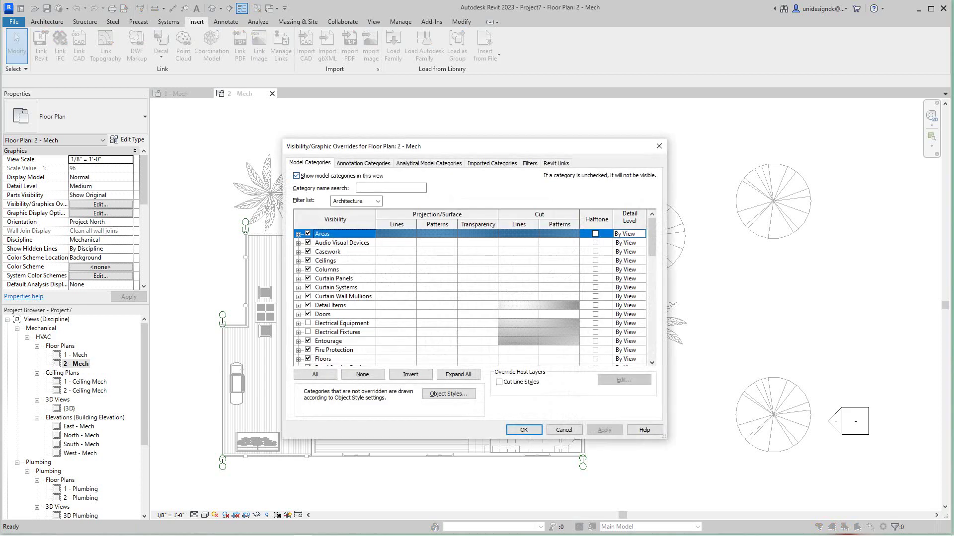
left_click(555, 163)
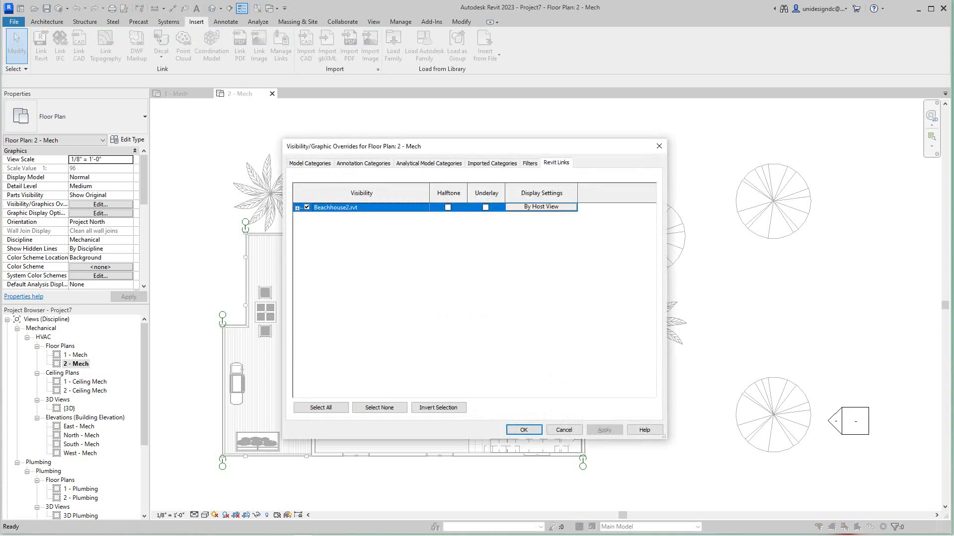
left_click(541, 207)
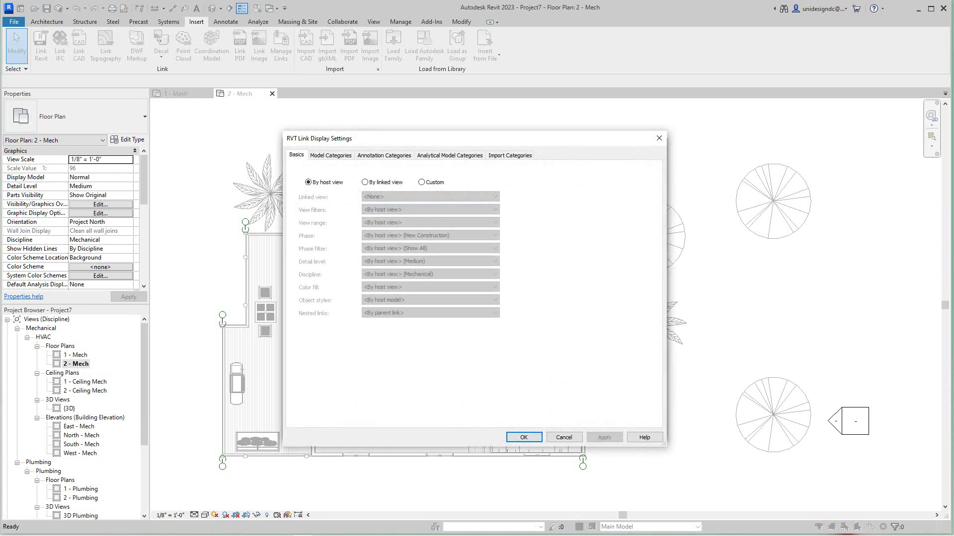
left_click(422, 182)
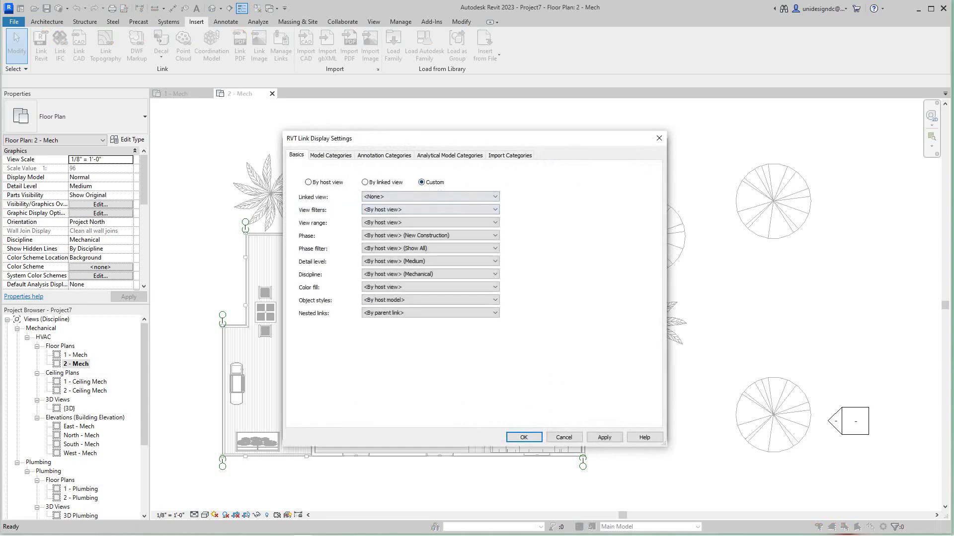
left_click(604, 437)
key("Return")
Step: Turn off the Furniture Systems and Furniture model categories in the floor plan's visibility/graphic overrides
left_click(298, 163)
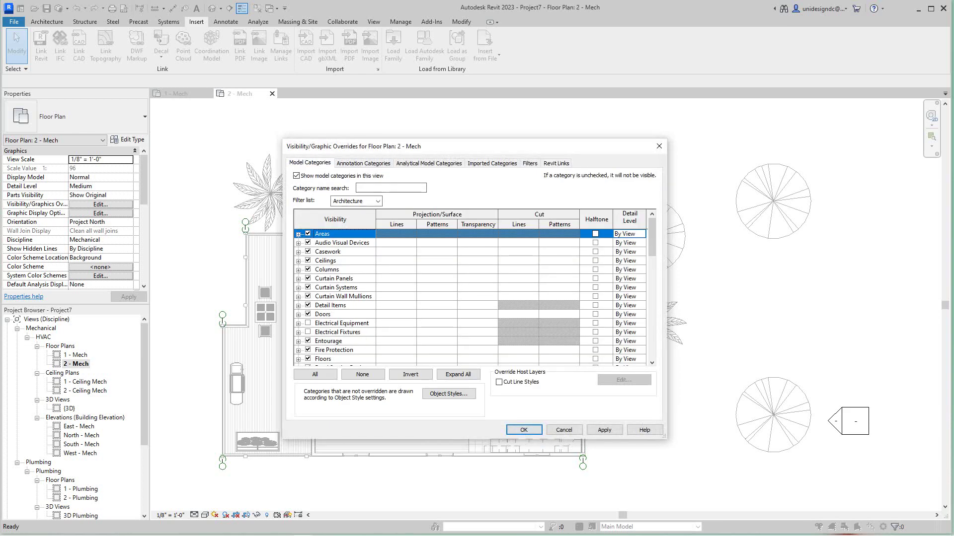
scroll(472, 296, "down", 3)
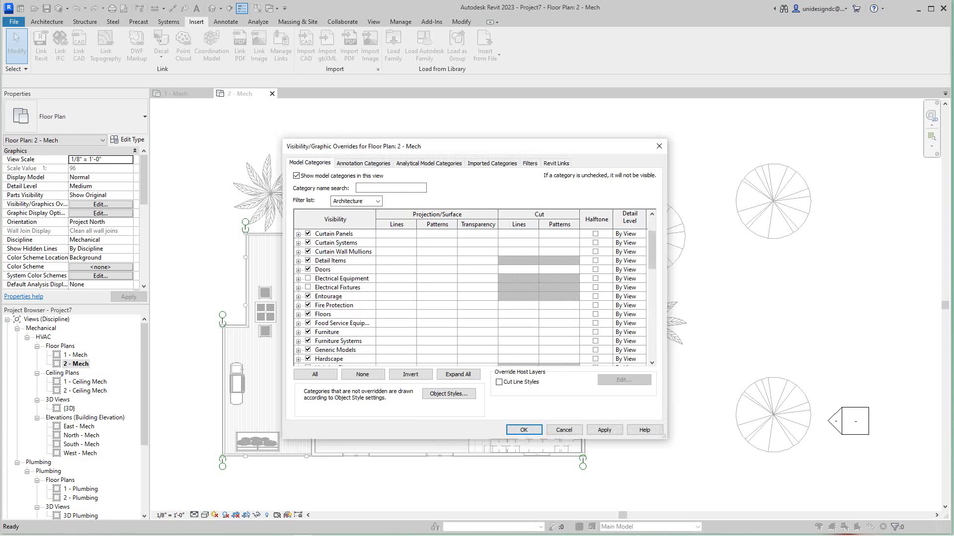
left_click(307, 341)
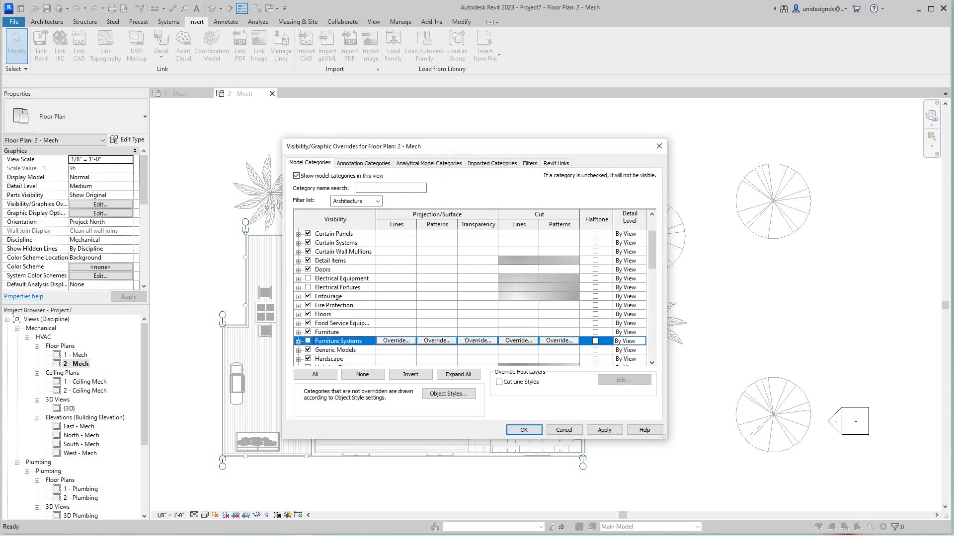
left_click(307, 331)
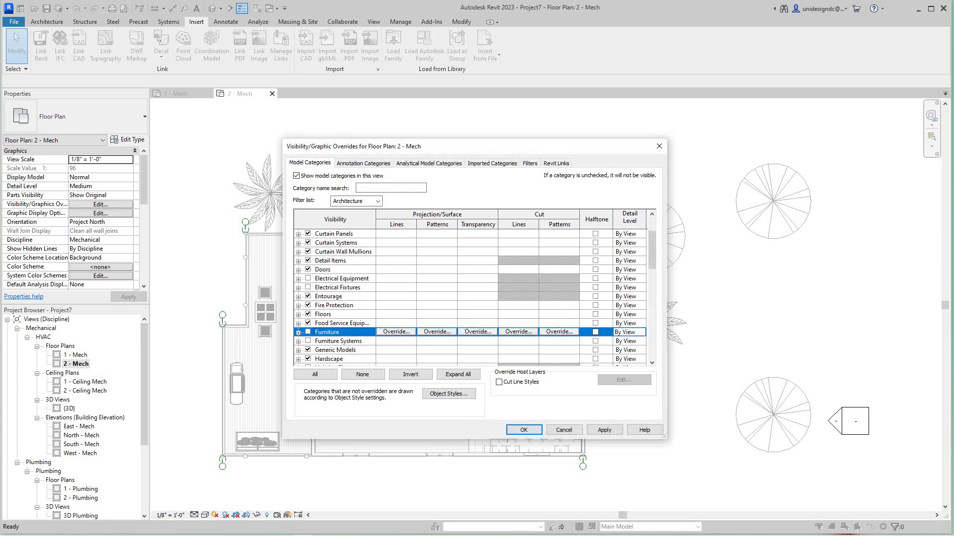
Step: Turn off the visibility of the Roads and Entourage model categories for the floor plan
scroll(470, 296, "up", 3)
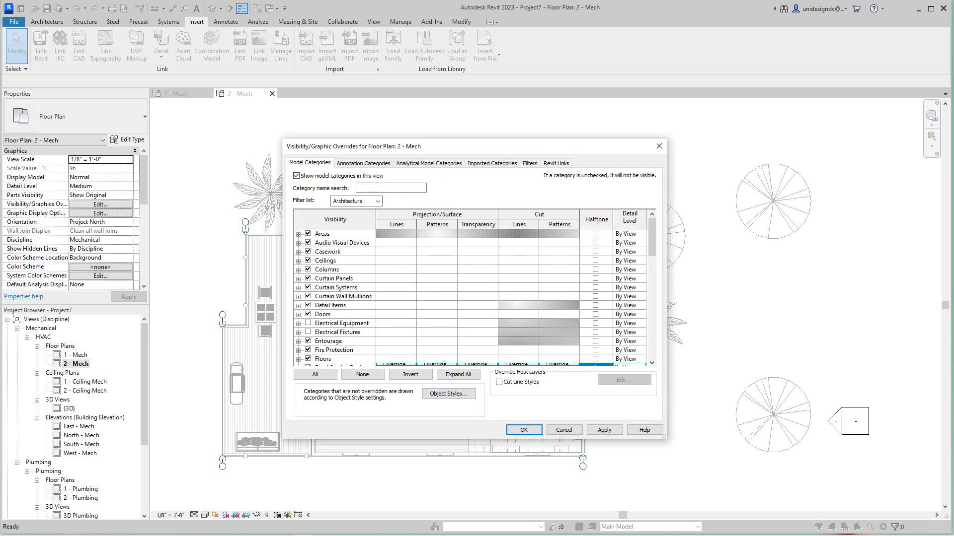
scroll(470, 296, "down", 10)
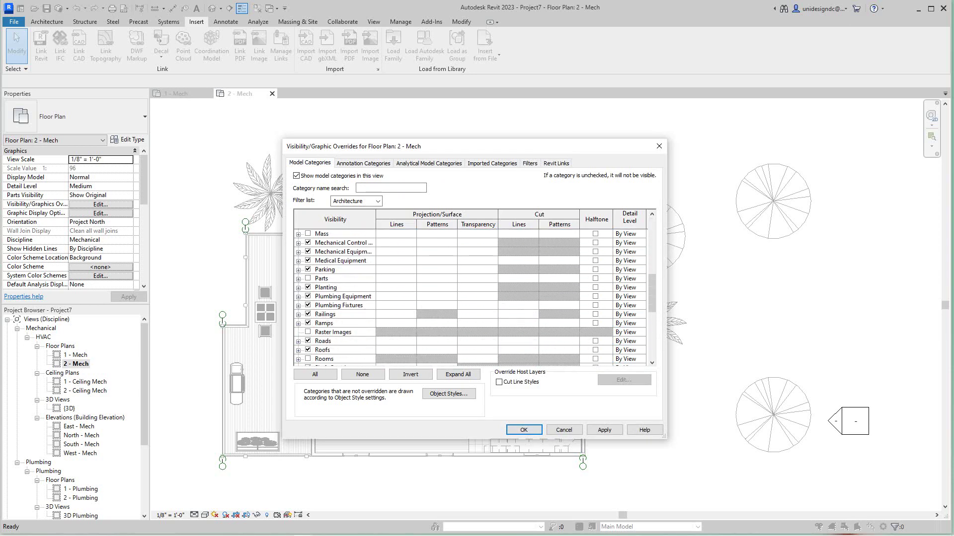
scroll(469, 296, "down", 8)
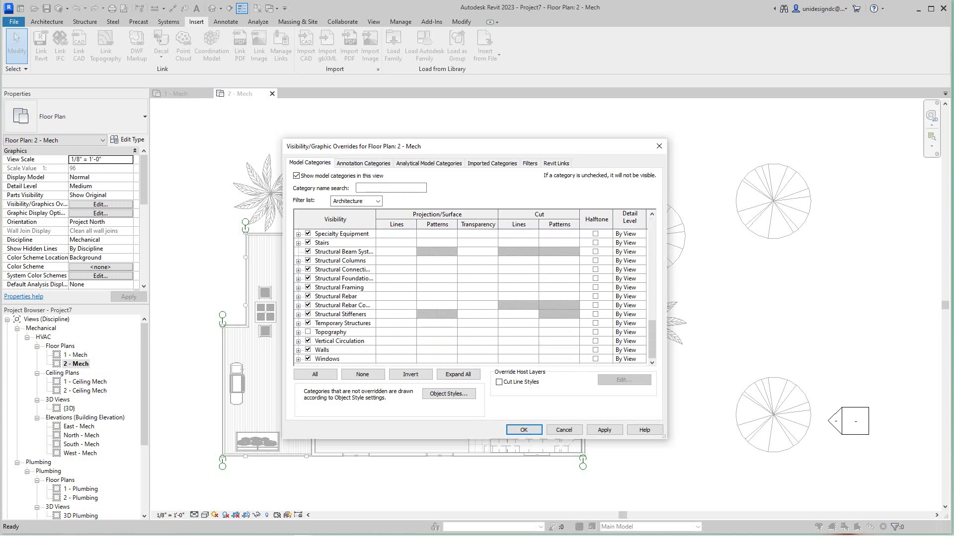
scroll(470, 297, "up", 2)
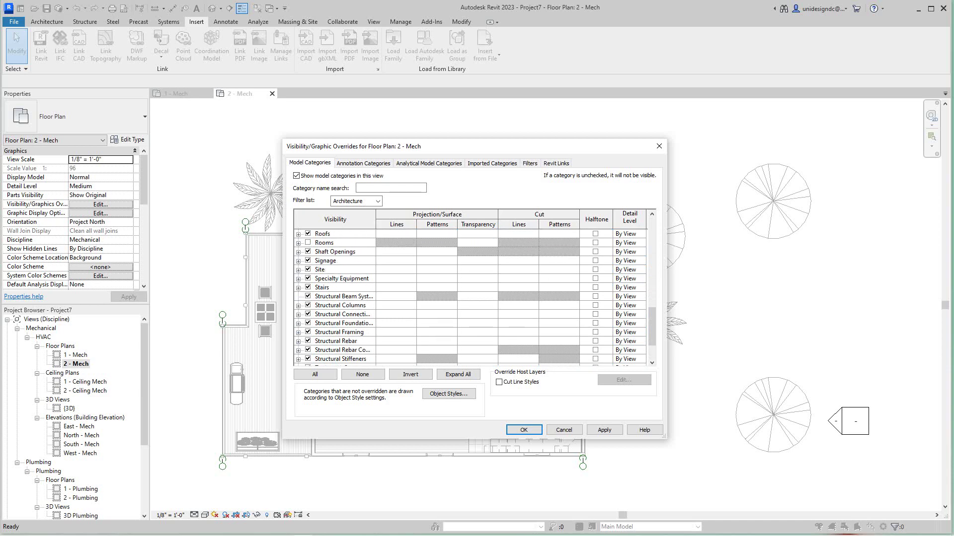
scroll(470, 297, "up", 3)
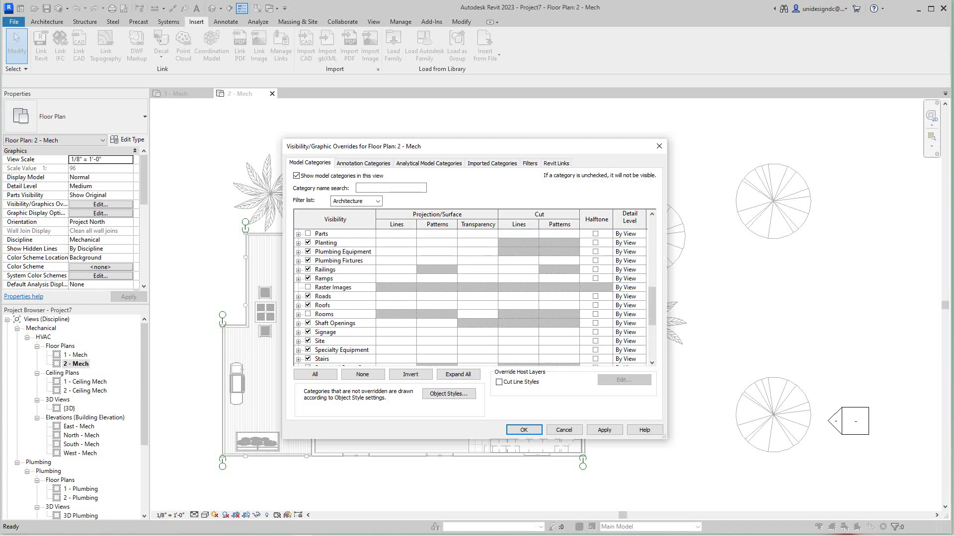
left_click(307, 296)
scroll(308, 296, "down", 2)
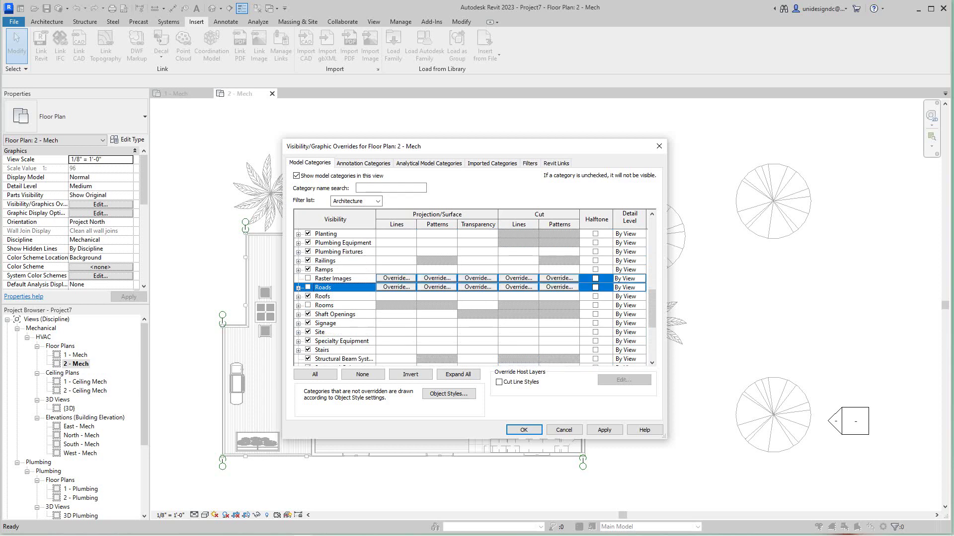
scroll(307, 296, "up", 3)
scroll(470, 297, "up", 6)
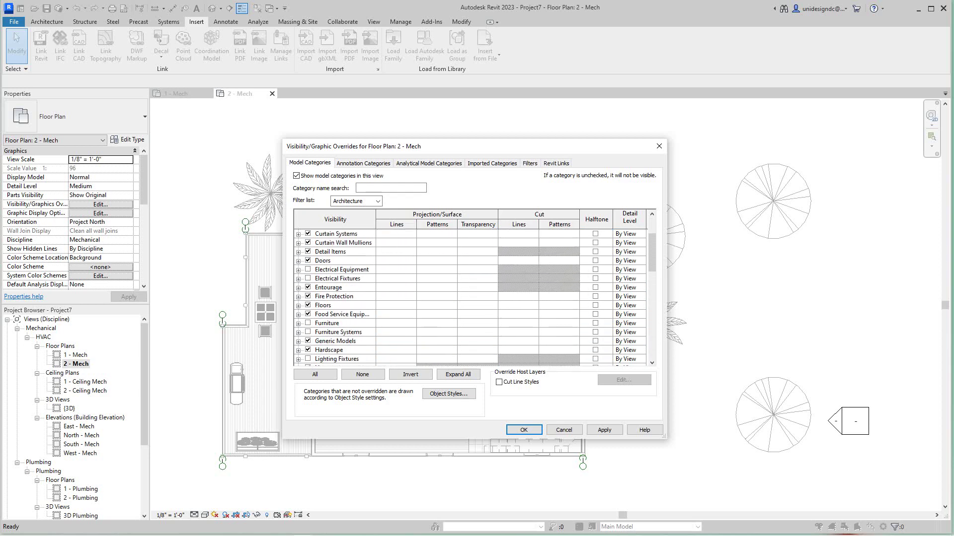
left_click(307, 287)
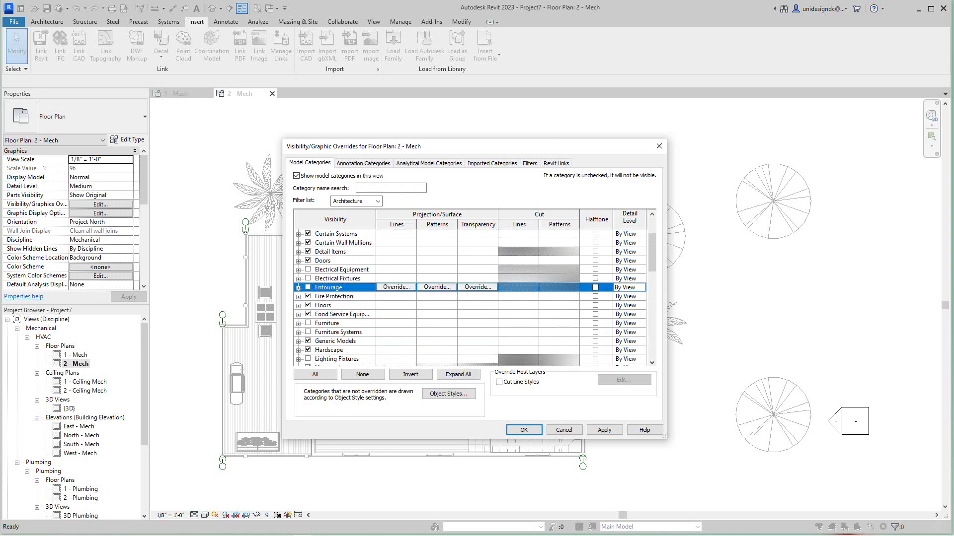
Step: Turn off the Planting model category and apply the visibility overrides to the 2 - Mech floor plan
scroll(469, 296, "down", 8)
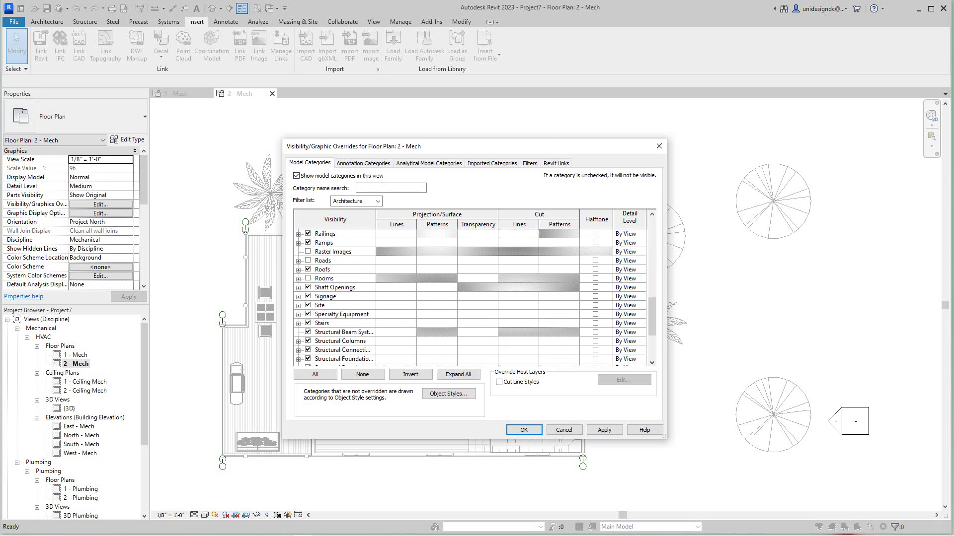
scroll(469, 297, "down", 3)
scroll(469, 296, "up", 6)
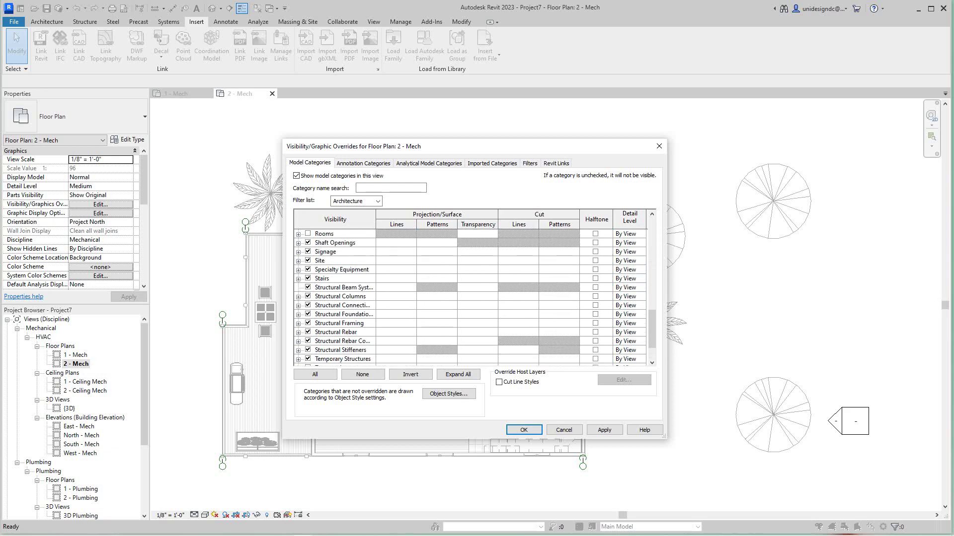
scroll(469, 297, "up", 2)
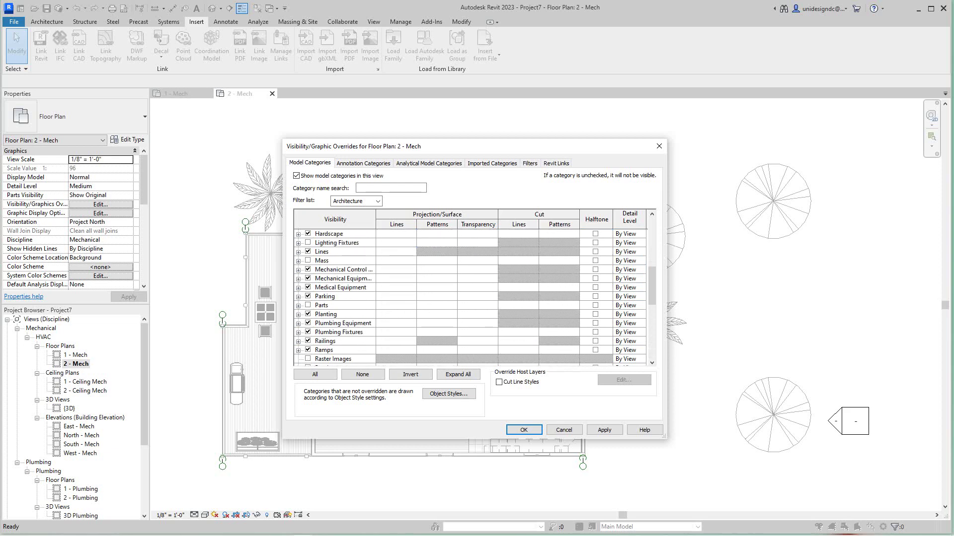
scroll(470, 297, "down", 1)
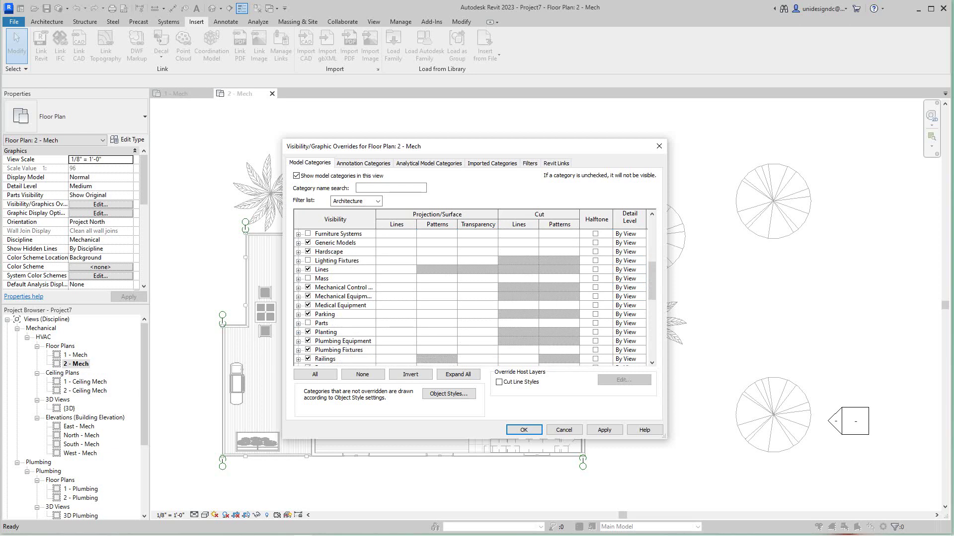
left_click(307, 332)
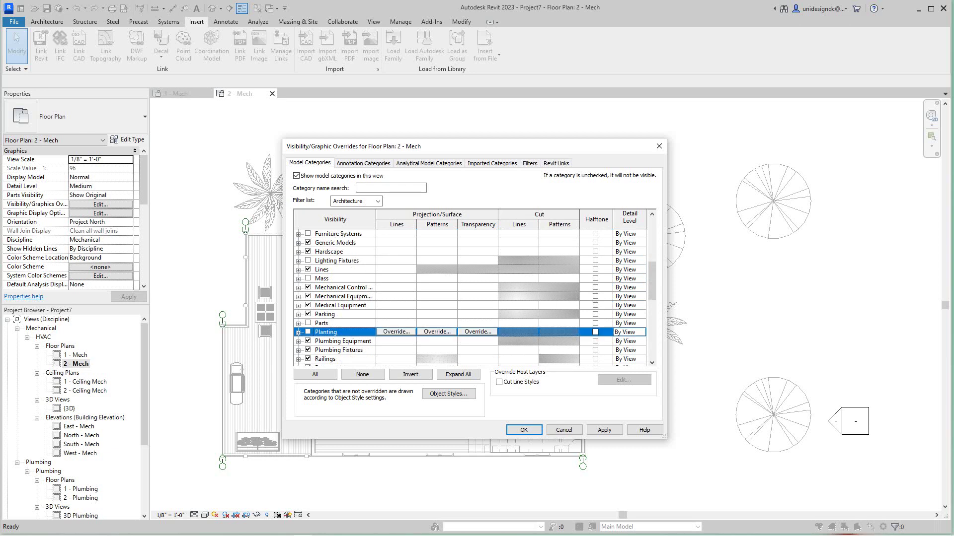
scroll(469, 296, "down", 1)
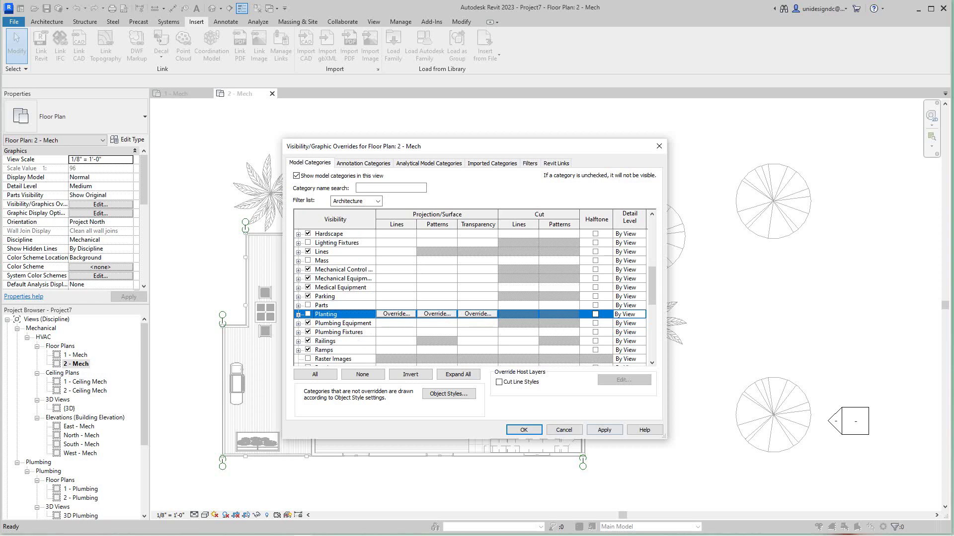
left_click(604, 430)
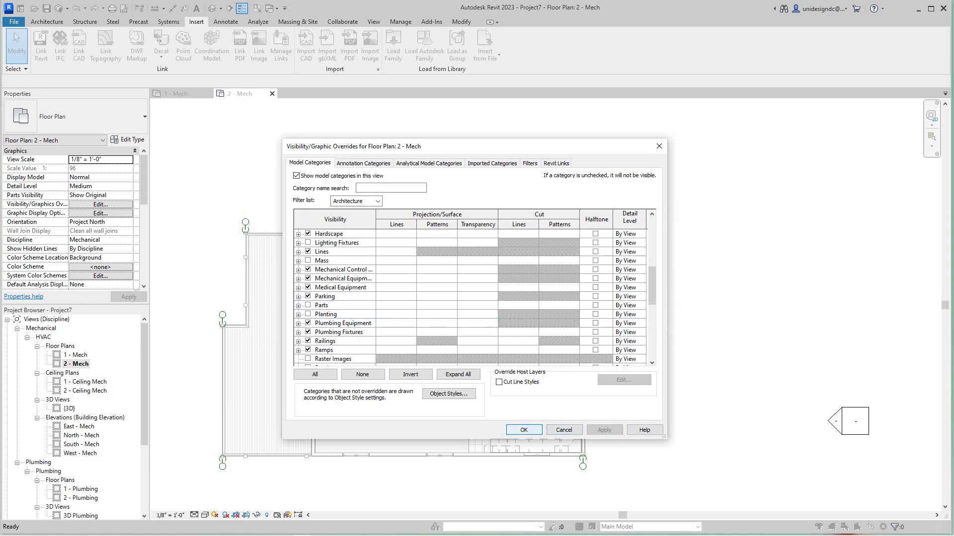
left_click(524, 430)
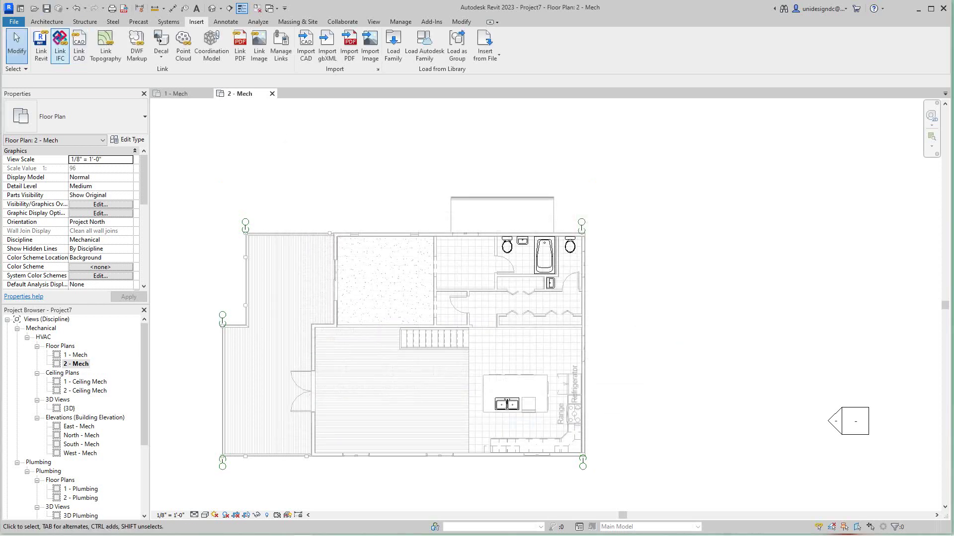
Step: Reopen the floor plan's visibility/graphic overrides, turn off the Floors model category and apply the change
key("v")
key("v")
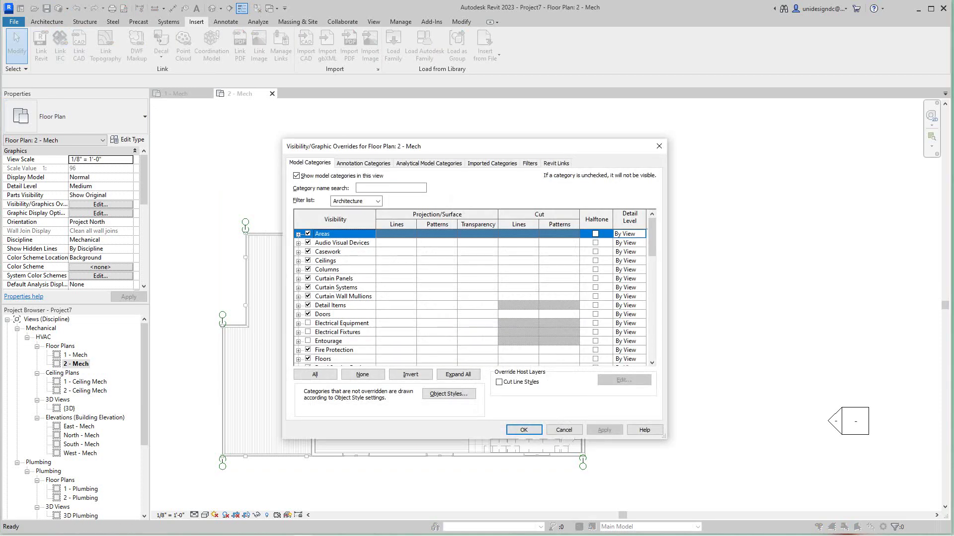
scroll(475, 292, "down", 2)
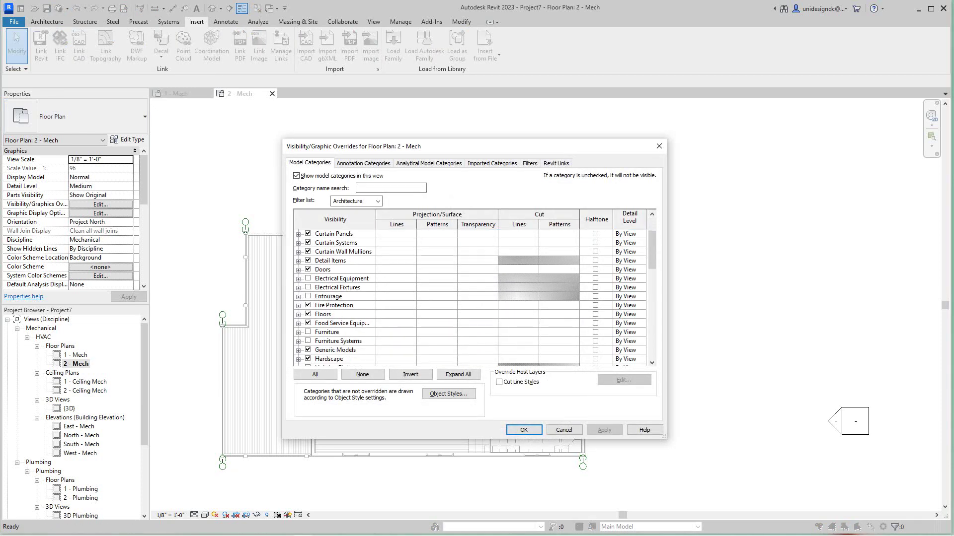
left_click(308, 314)
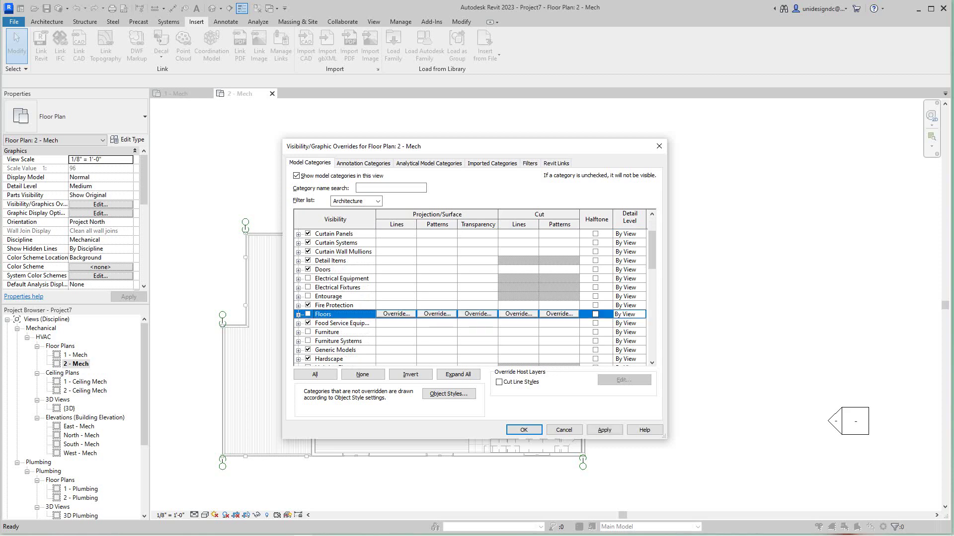
left_click(603, 429)
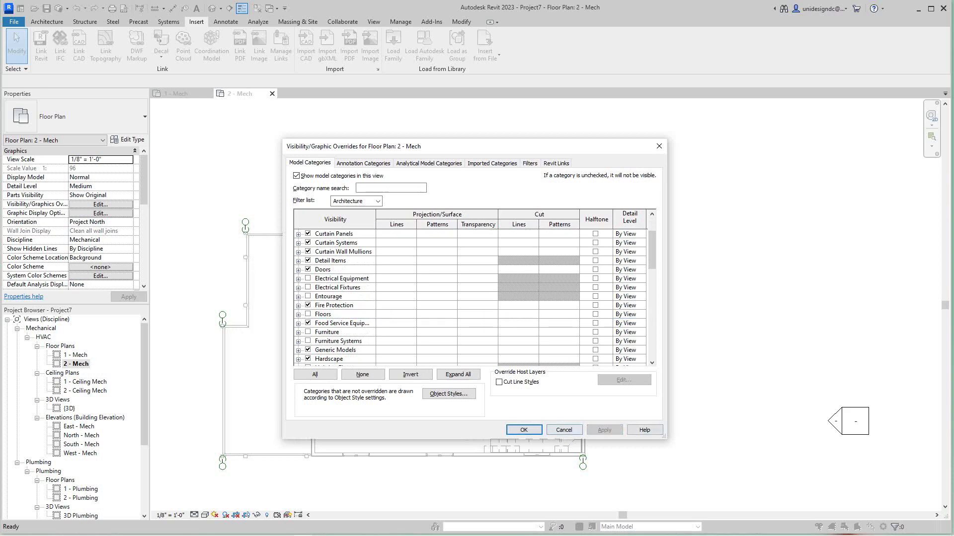
left_click(523, 430)
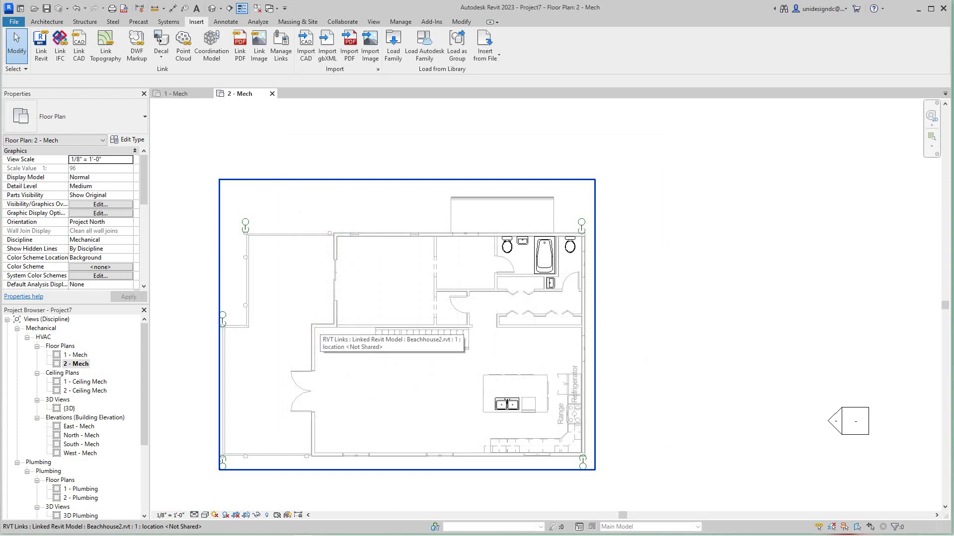
Step: Place a 24 x 24 Face 12 x 12 Connection supply diffuser air terminal in the upper-left enclosed room, near its west wall
middle_click_drag(337, 322, 345, 337)
scroll(176, 366, "up", 2)
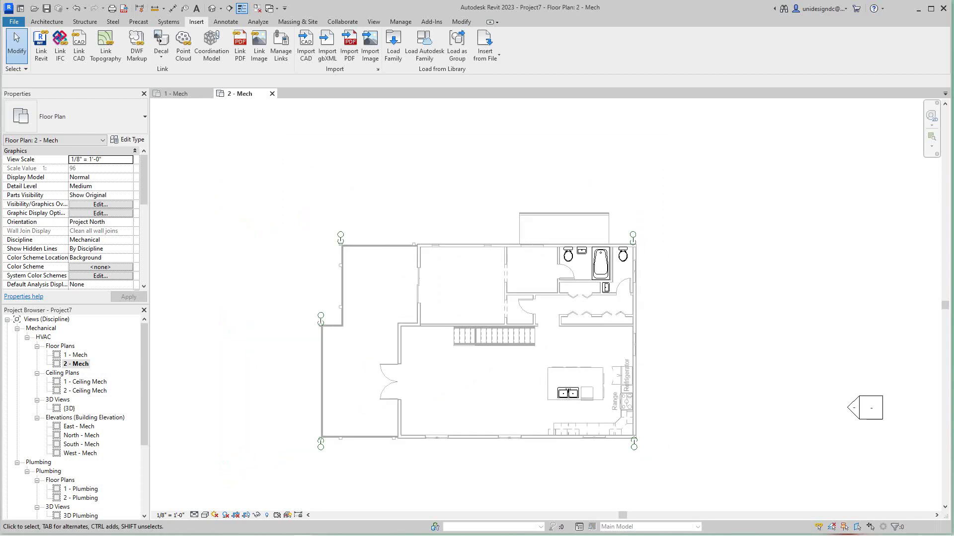
middle_click_drag(487, 328, 486, 312)
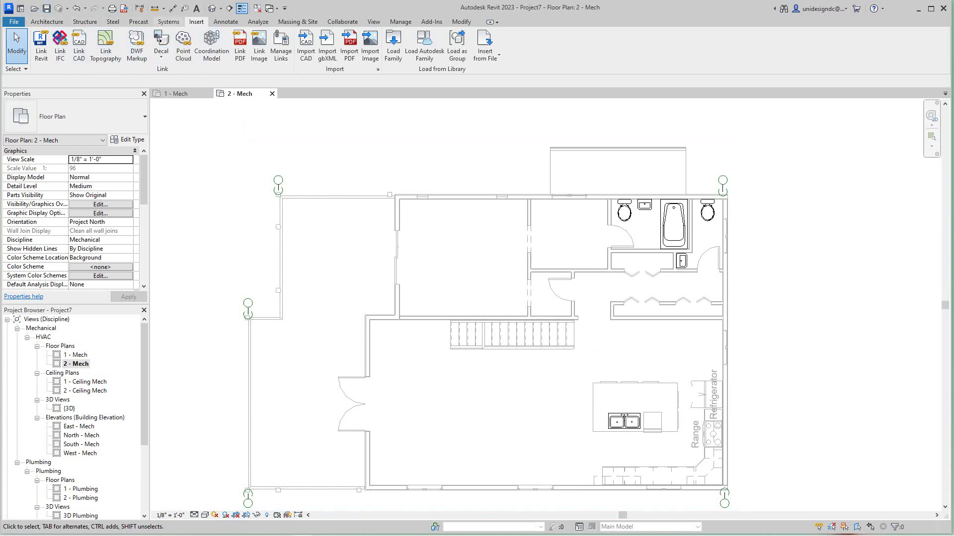
left_click(169, 22)
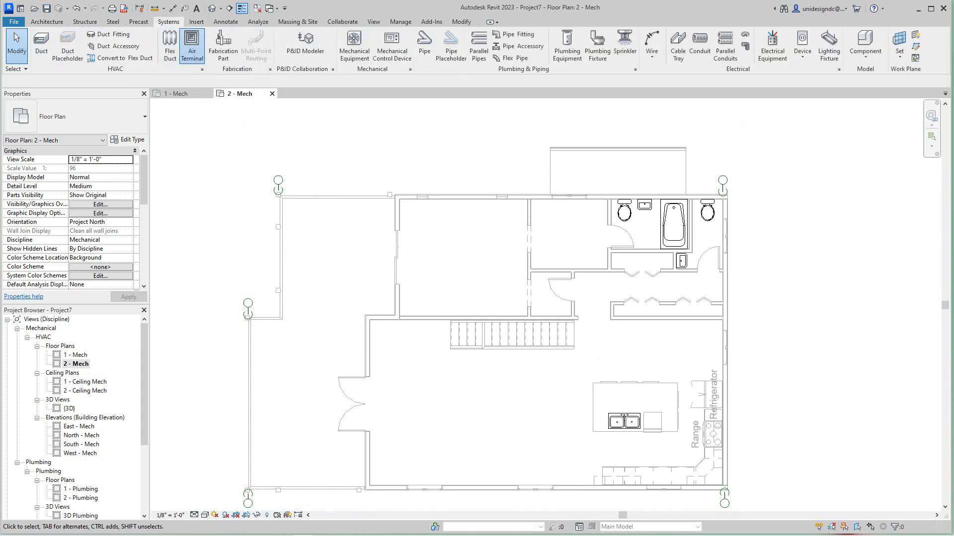
left_click(191, 47)
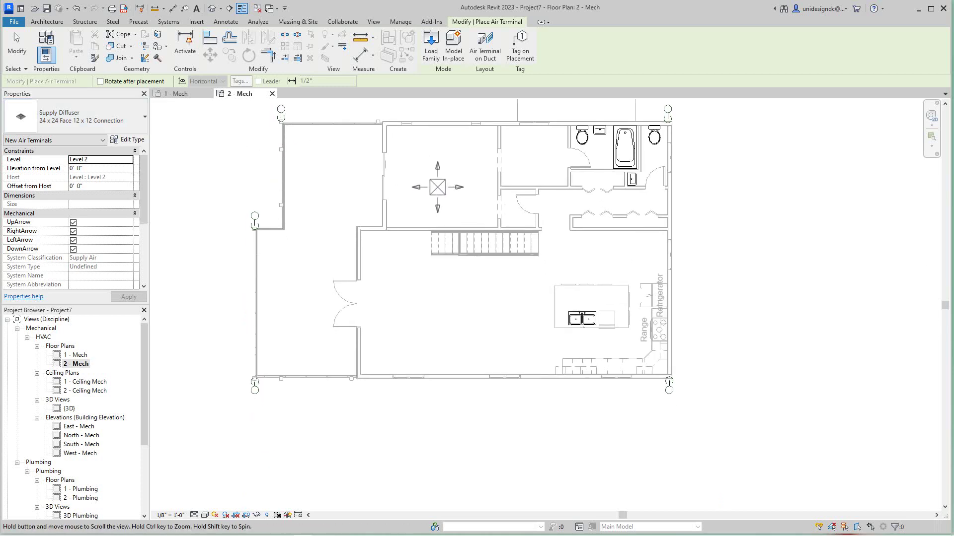
scroll(459, 290, "up", 2)
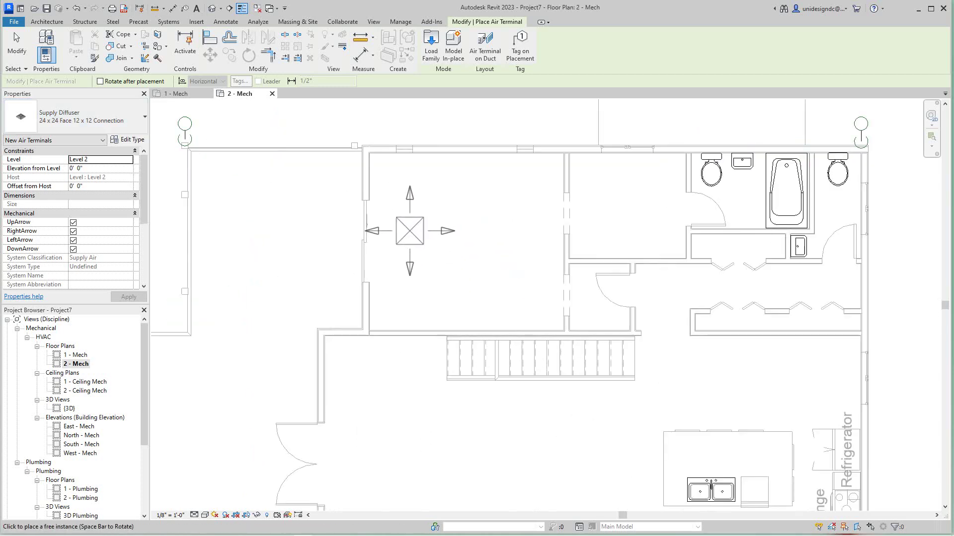
left_click(394, 234)
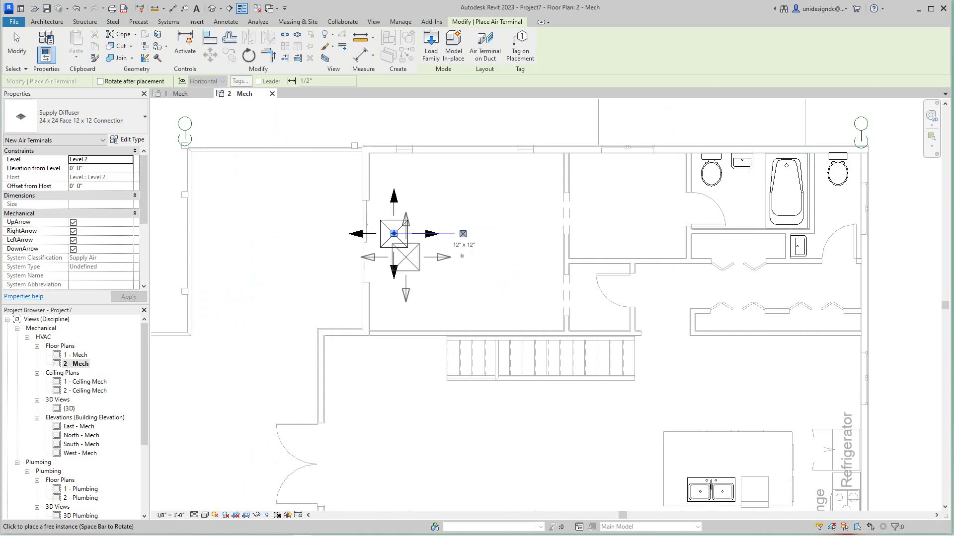
Step: Place another supply diffuser in the large living area, just inside the double doors
scroll(443, 310, "down", 2)
middle_click_drag(443, 309, 425, 156)
scroll(380, 239, "up", 1)
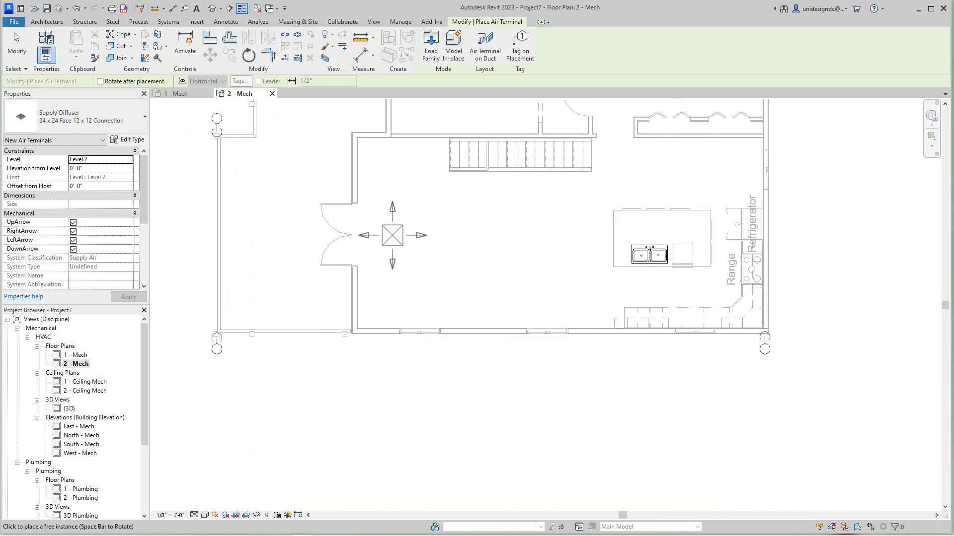
left_click(392, 235)
Step: Place a supply diffuser in the small room directly west of the bathroom with the tub
scroll(357, 268, "down", 3)
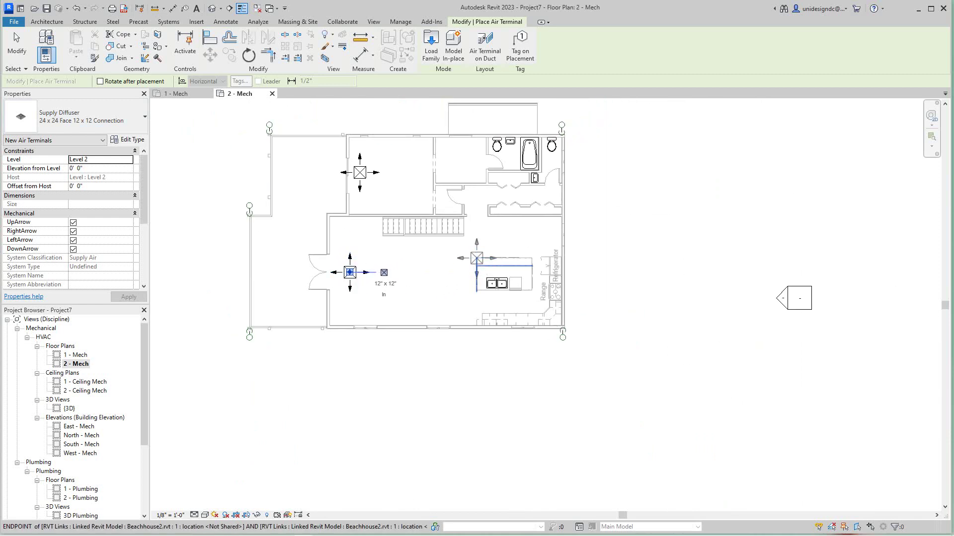
middle_click_drag(476, 257, 453, 316)
scroll(456, 301, "up", 1)
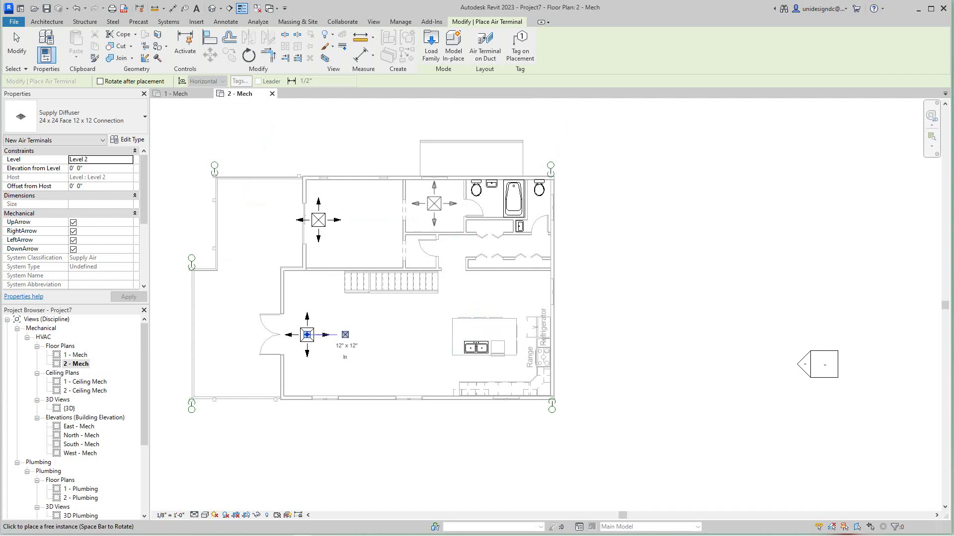
left_click(514, 297)
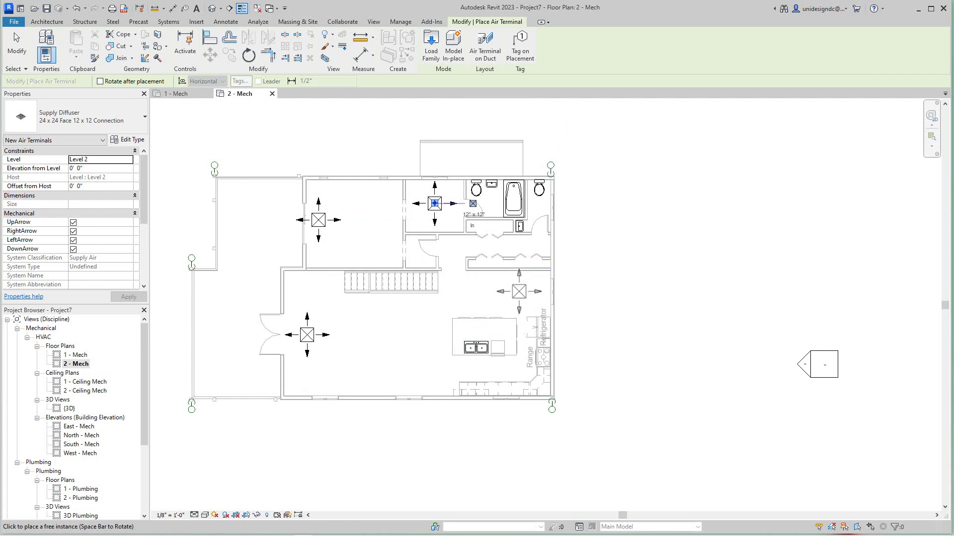
Step: Place a supply diffuser north of the kitchen island, near the east wall, and finish placing air terminals
right_click(519, 293)
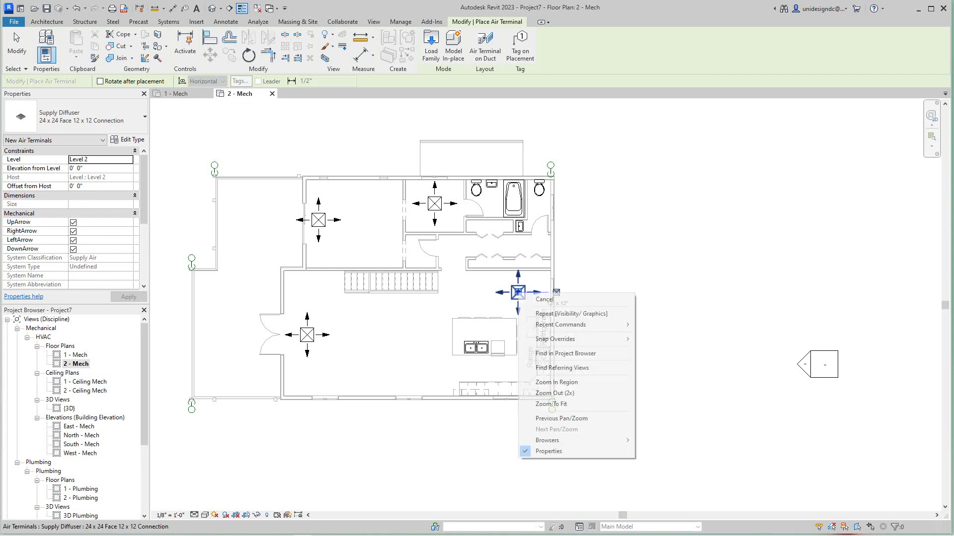
key("Escape")
scroll(583, 301, "up", 2)
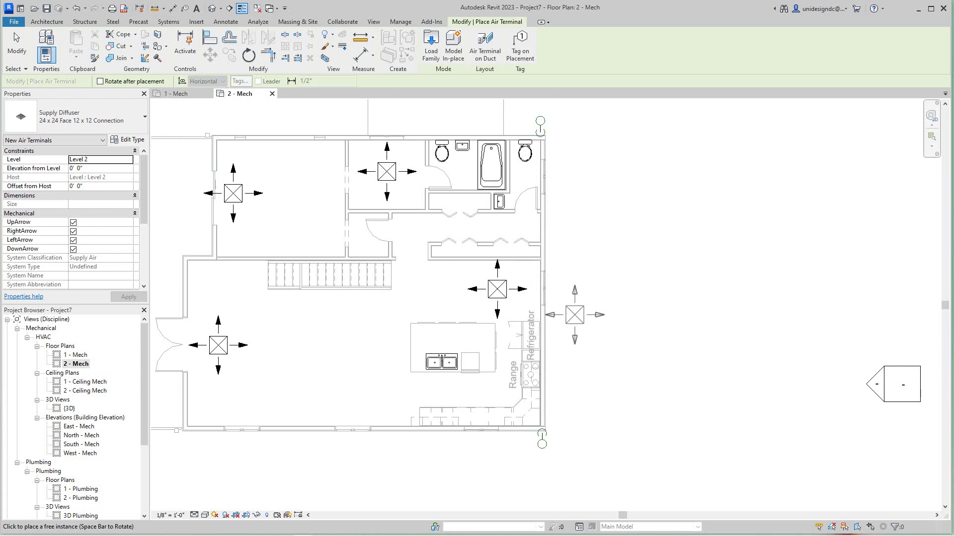
key("Escape")
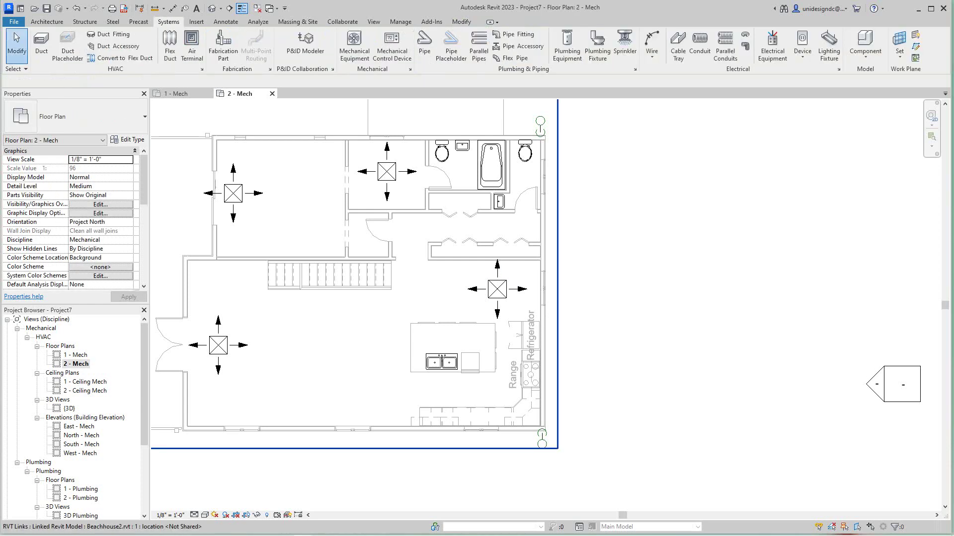
scroll(484, 187, "down", 1)
scroll(487, 193, "up", 1)
scroll(441, 357, "up", 2)
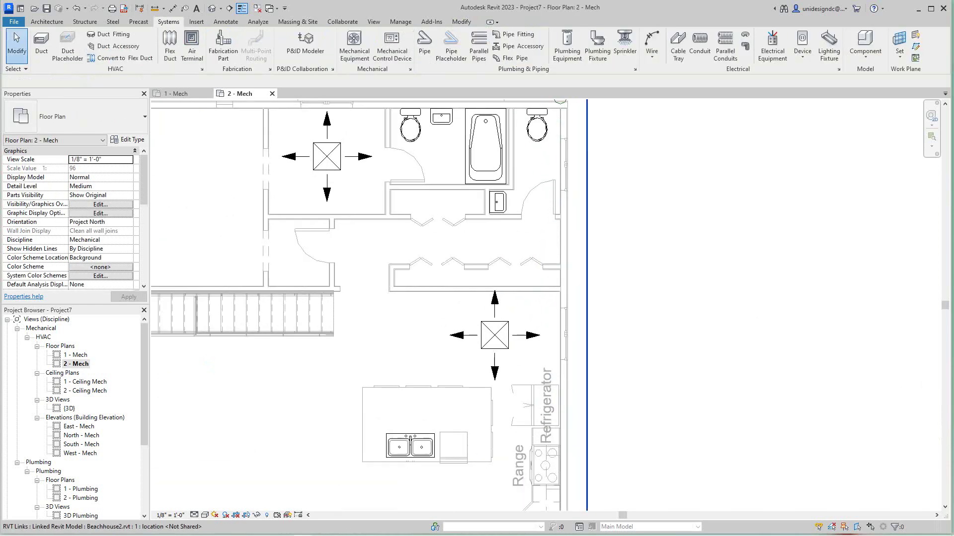
scroll(420, 412, "up", 1)
scroll(501, 231, "down", 1)
scroll(501, 231, "up", 2)
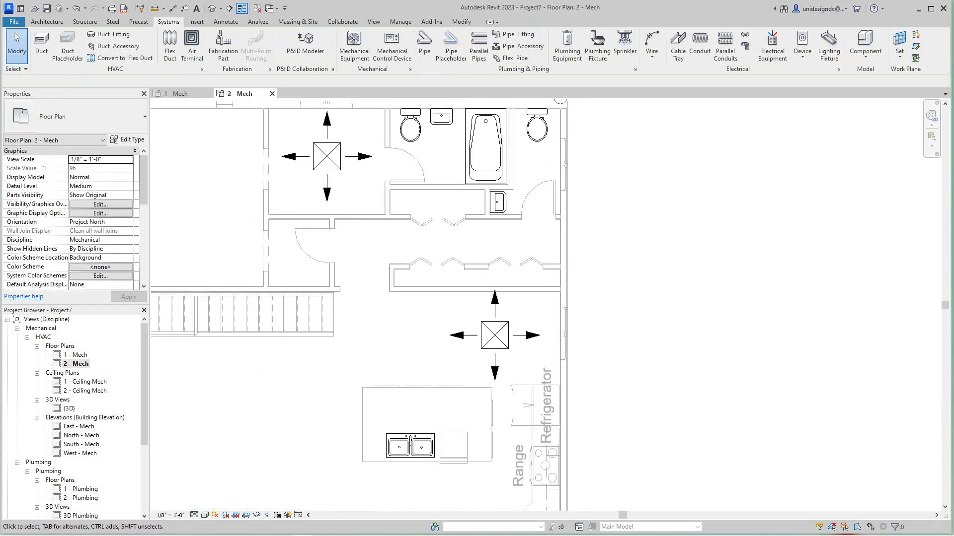
Step: Check the English-Imperial family folder and the Autodesk online family library, and close both without loading a family
left_click(196, 21)
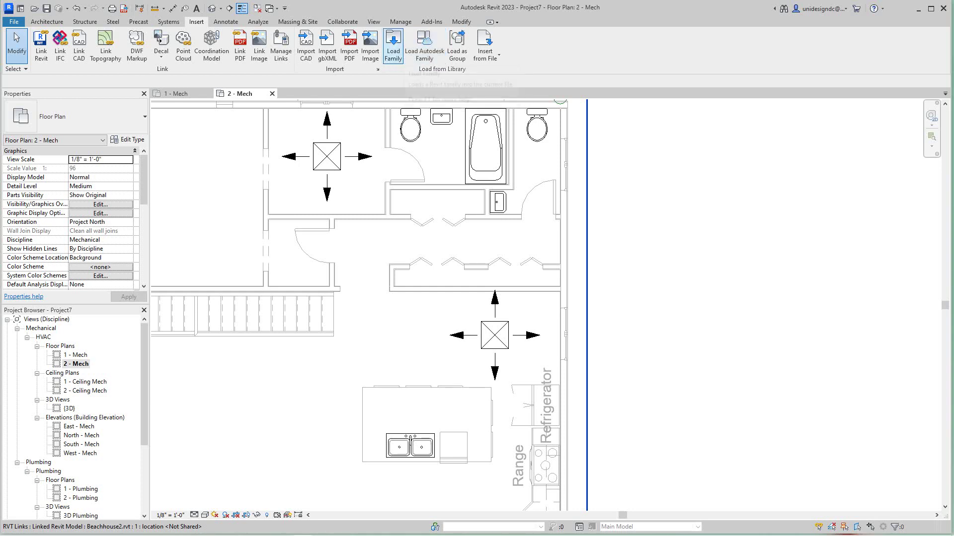
left_click(393, 47)
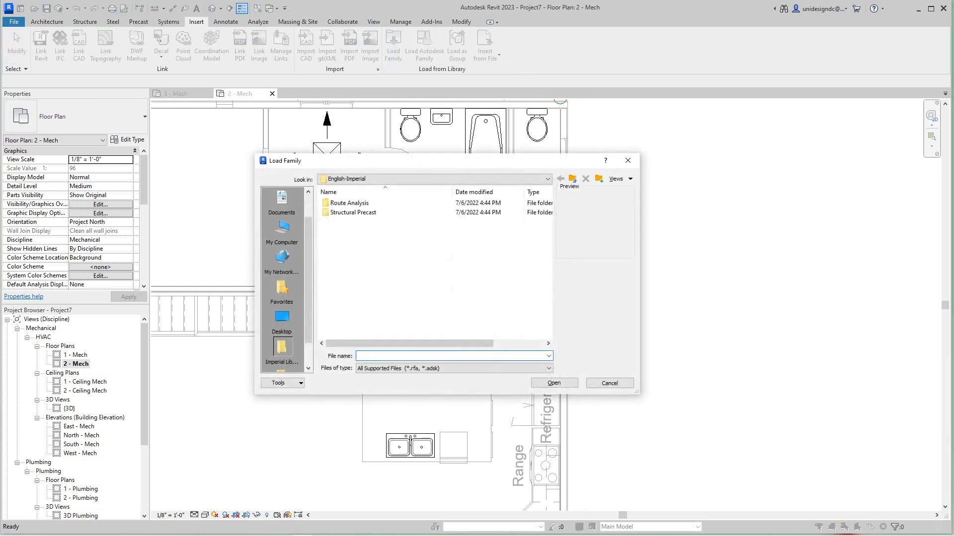
left_click(609, 383)
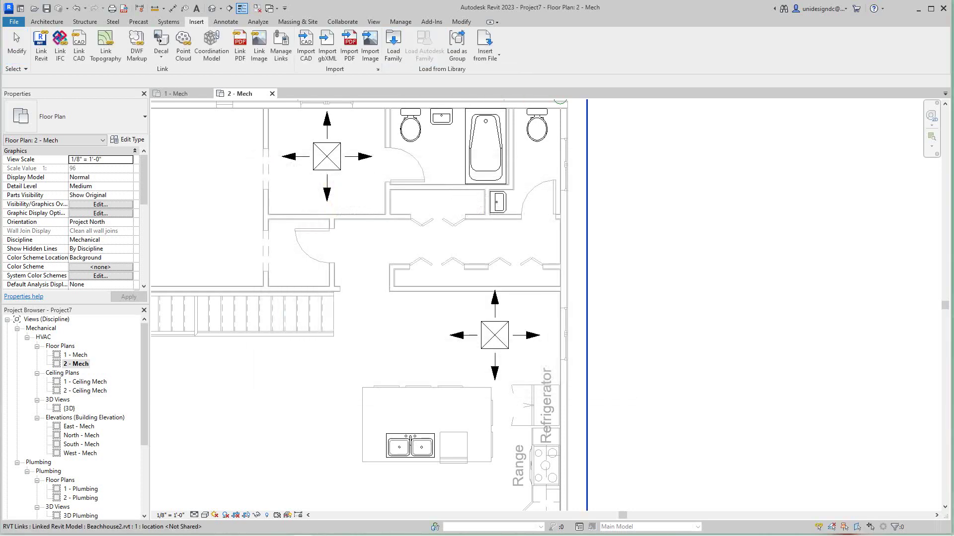
middle_click_drag(373, 224, 443, 277)
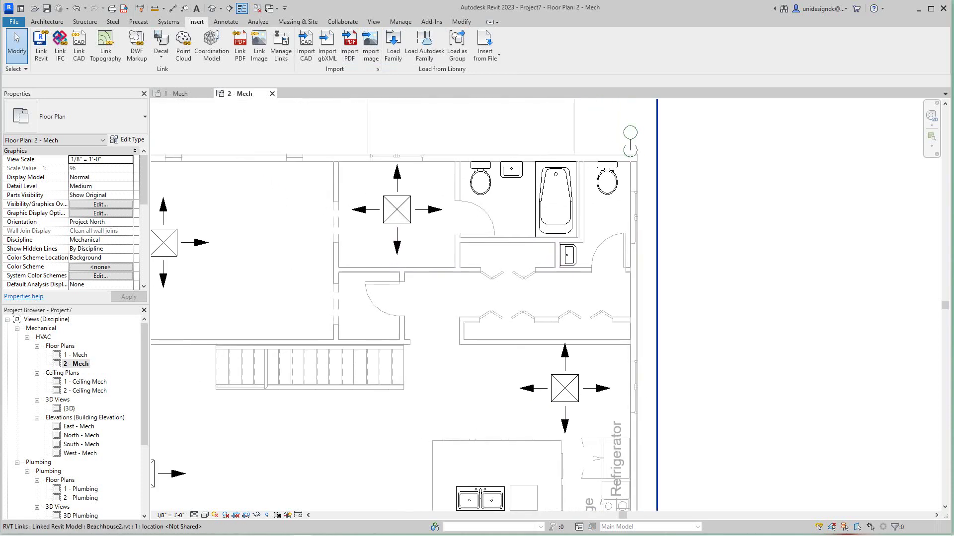
left_click(424, 44)
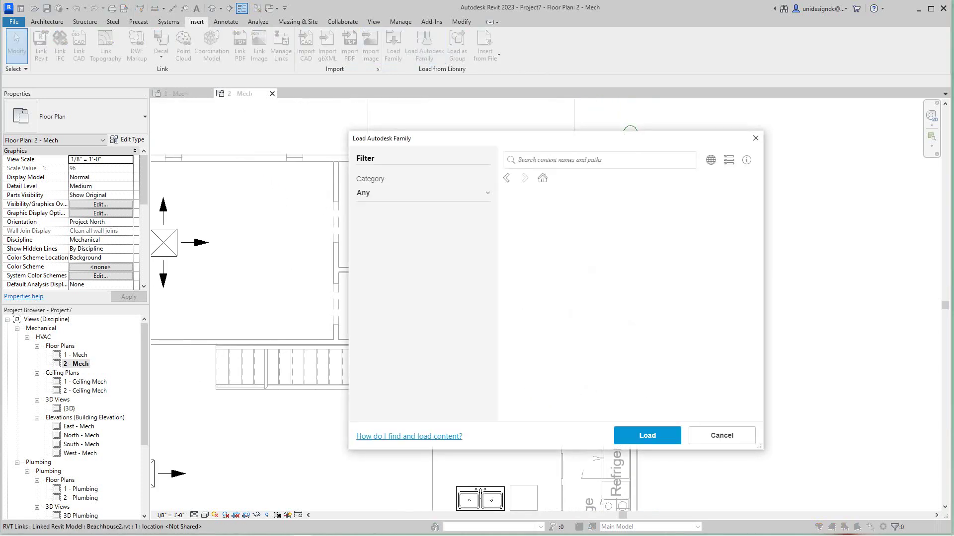
scroll(623, 303, "down", 1)
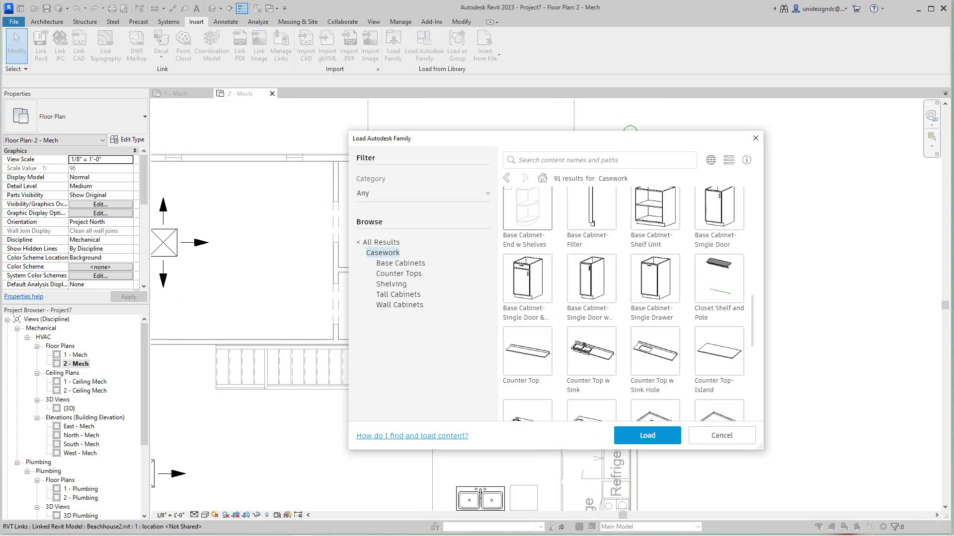
left_click(755, 138)
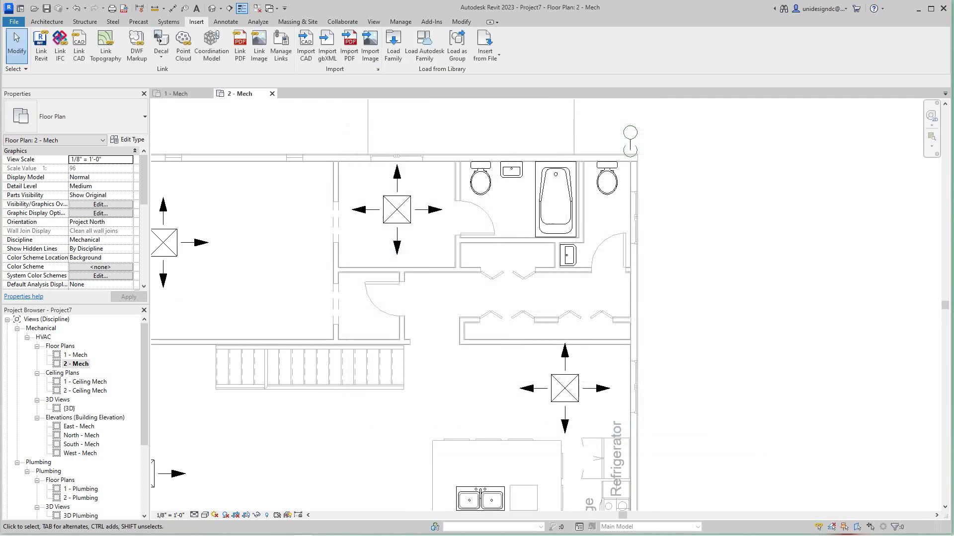
Step: Place an Air Handling Unit - Split System - Vertical of type 05 at the east end of the hallway, outside the bathroom door
scroll(337, 231, "down", 1)
middle_click_drag(337, 231, 388, 251)
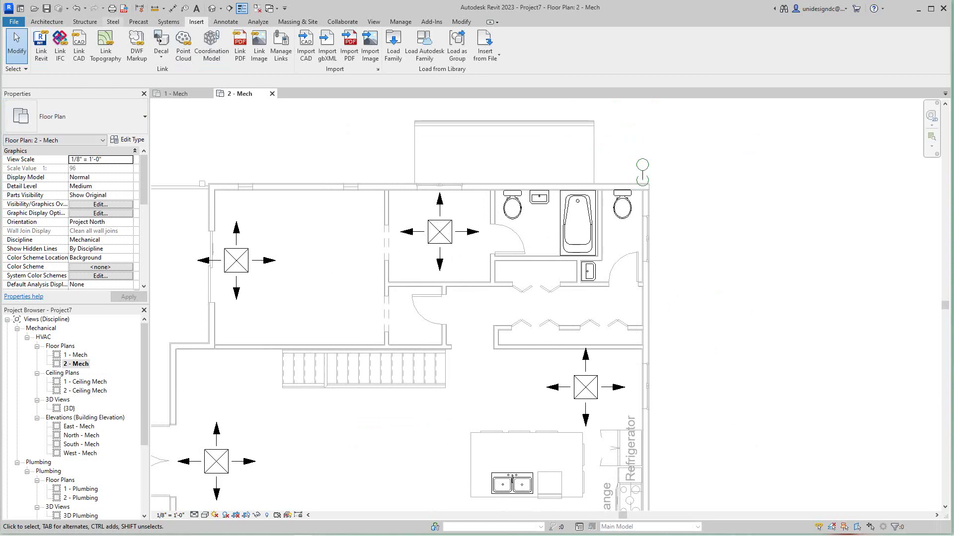
left_click(169, 21)
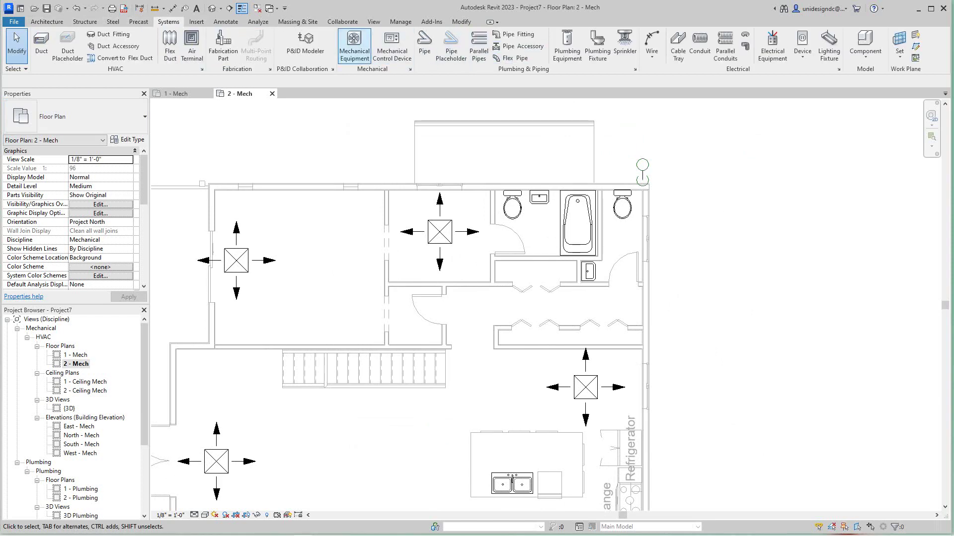
left_click(354, 45)
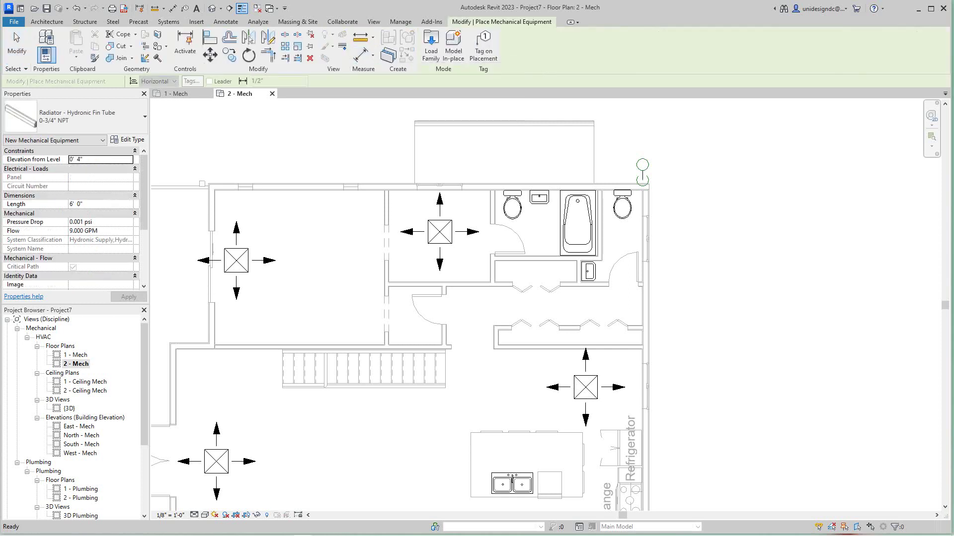
left_click(74, 117)
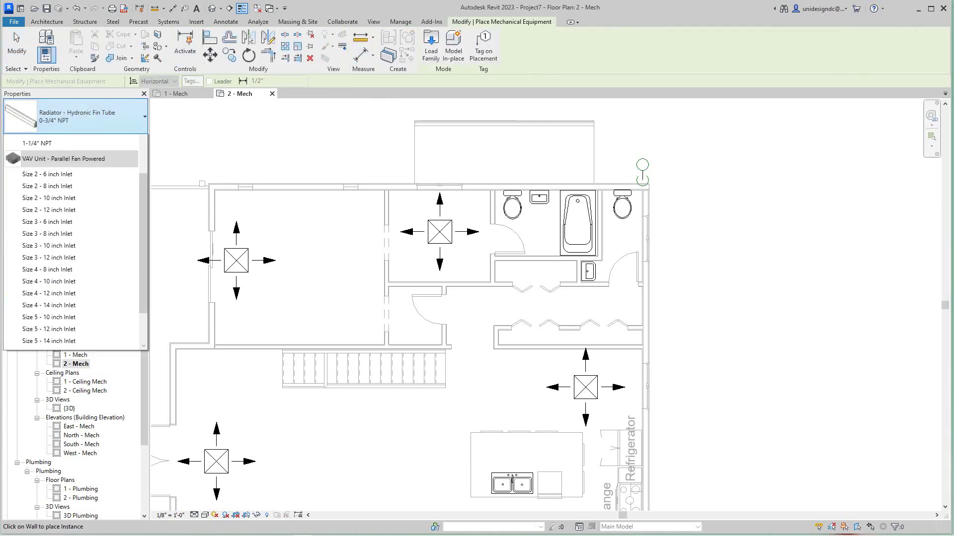
scroll(74, 274, "up", 4)
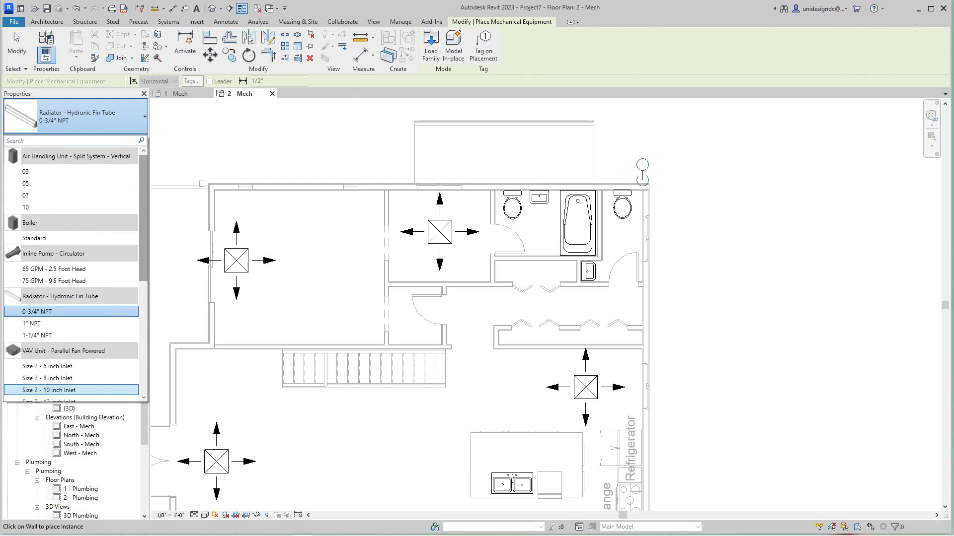
scroll(74, 273, "down", 1)
scroll(75, 273, "up", 1)
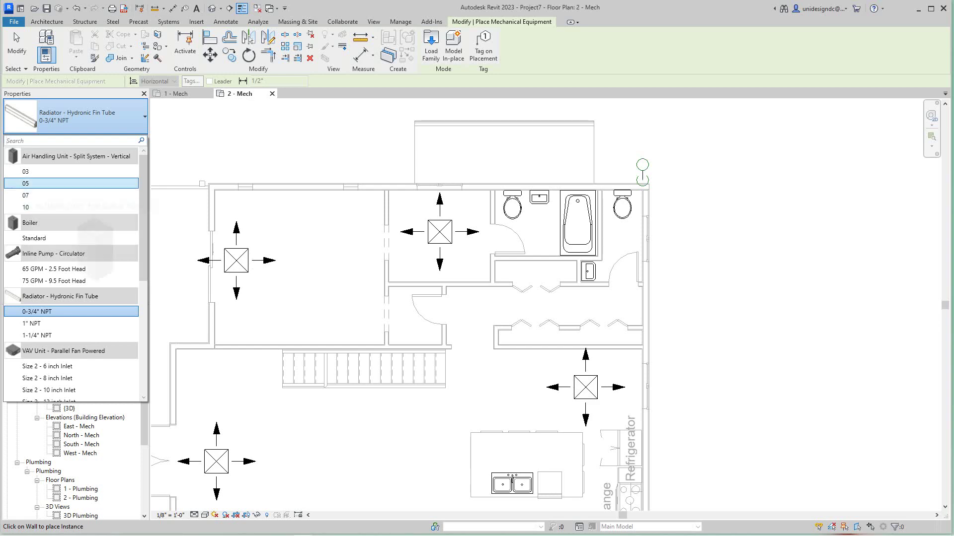
left_click(71, 183)
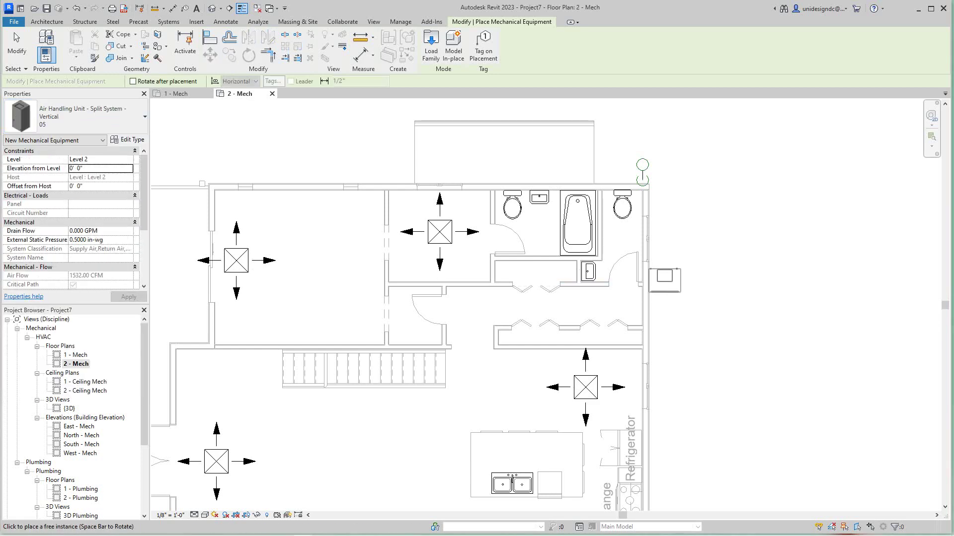
scroll(608, 306, "up", 2)
scroll(609, 305, "down", 2)
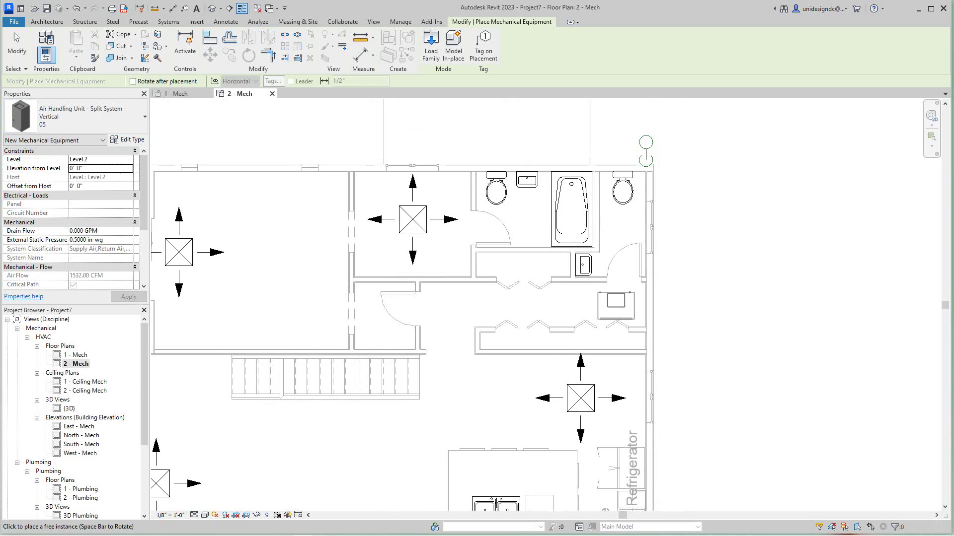
scroll(616, 304, "up", 3)
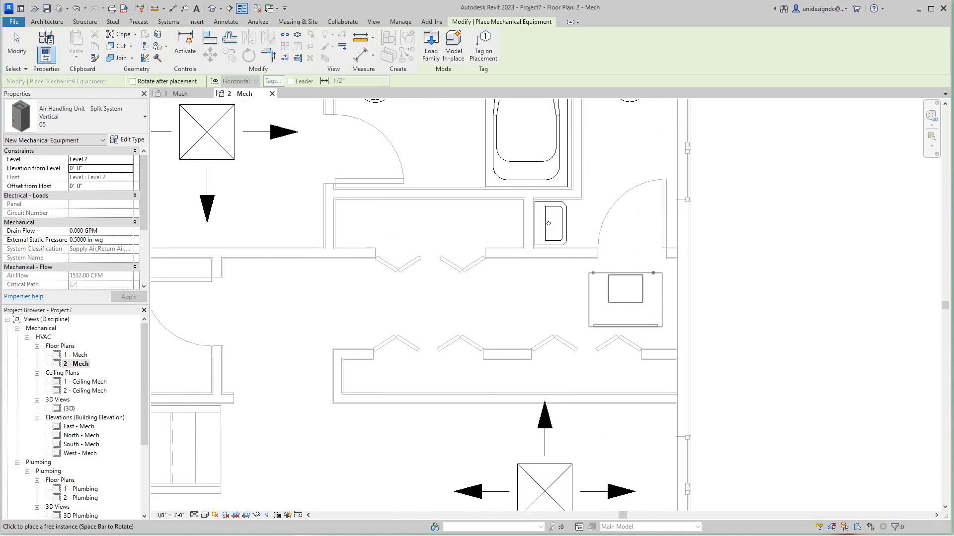
left_click(621, 301)
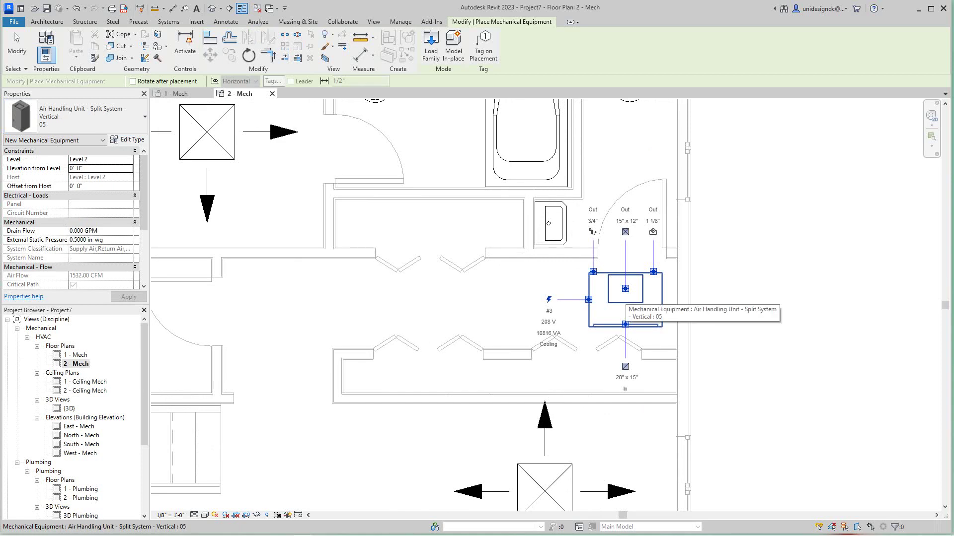
key("Escape")
key("Escape")
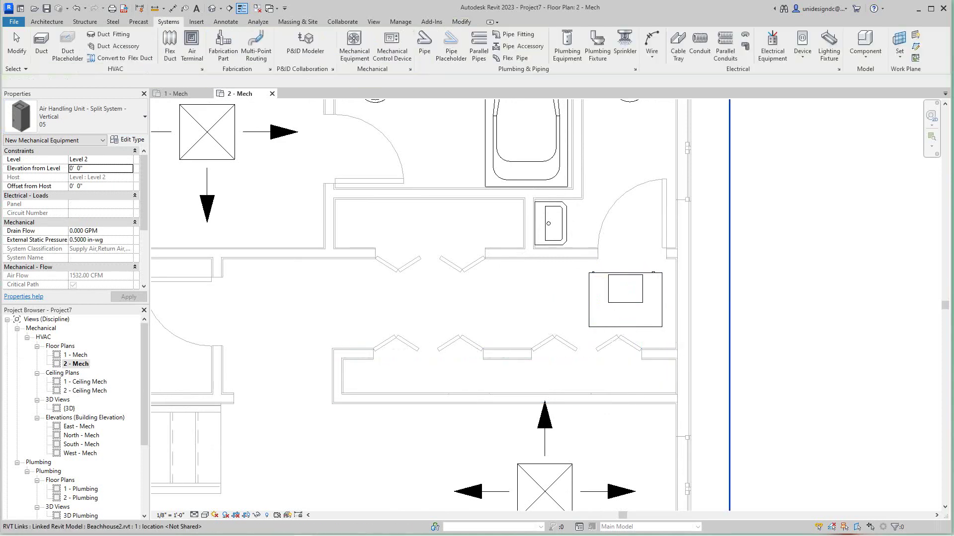
Step: Rotate the air handling unit so its 15" x 12" outlet side faces the east wall and its 28" x 15" intake faces west
left_click(625, 308)
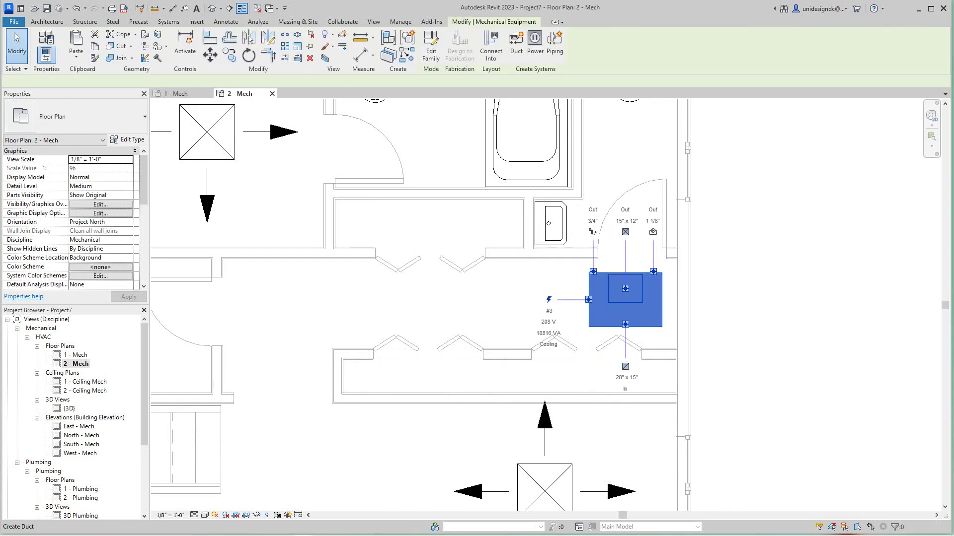
scroll(626, 348, "up", 2)
scroll(623, 362, "down", 3)
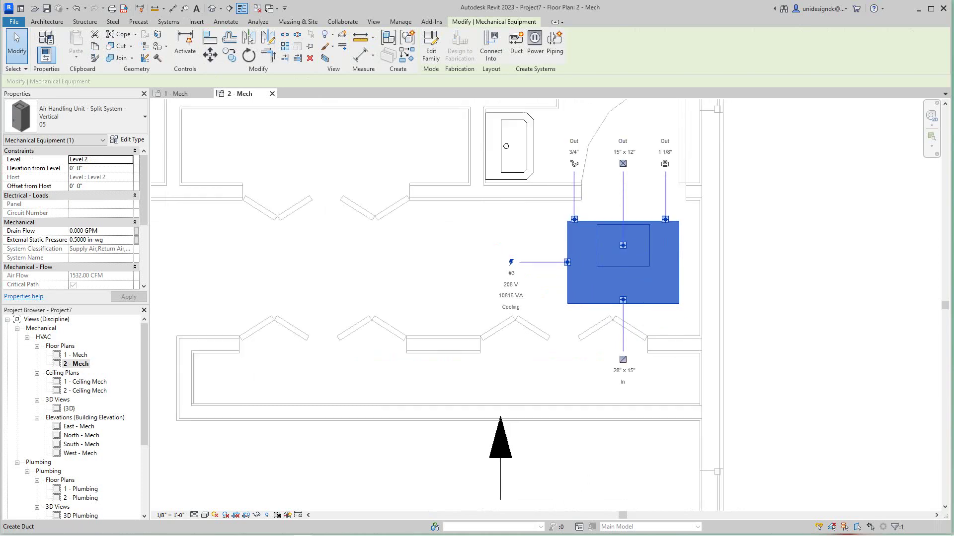
key("space")
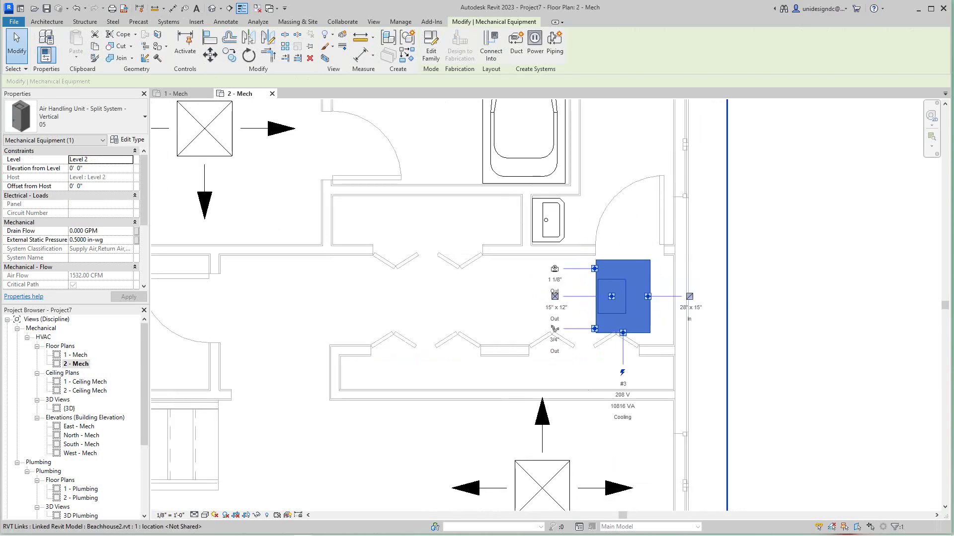
scroll(605, 310, "up", 1)
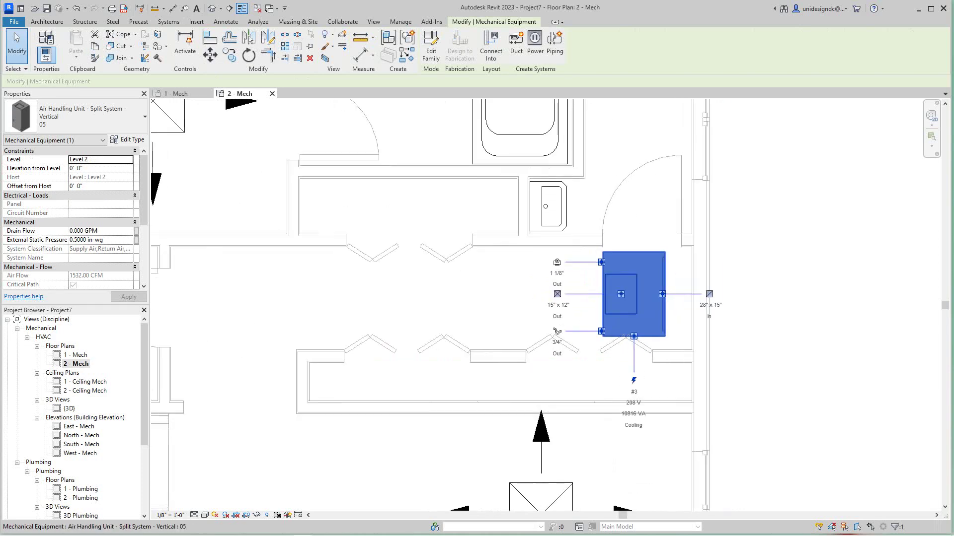
key("space")
key("space")
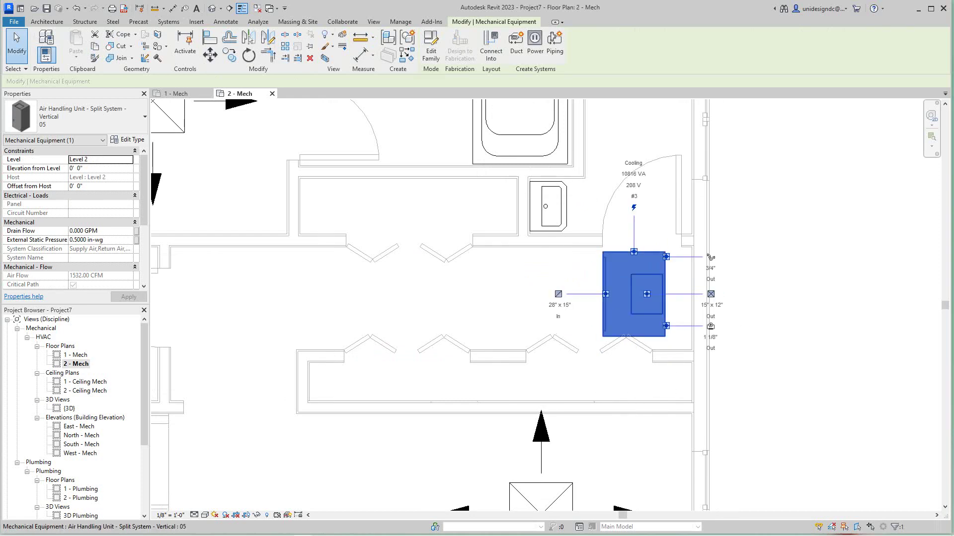
key("Escape")
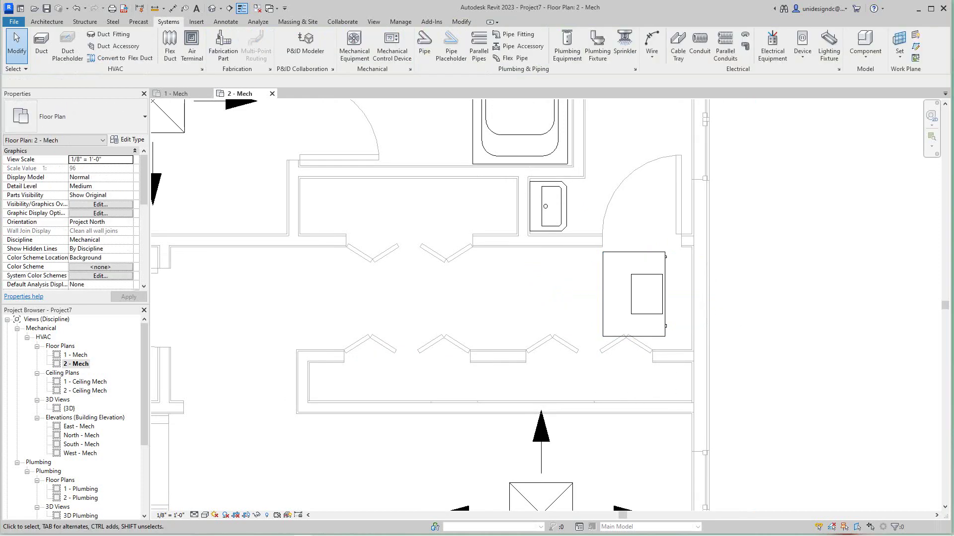
Step: Move the air handling unit east until it sits against the hallway's end wall
scroll(743, 311, "down", 4)
scroll(721, 293, "up", 3)
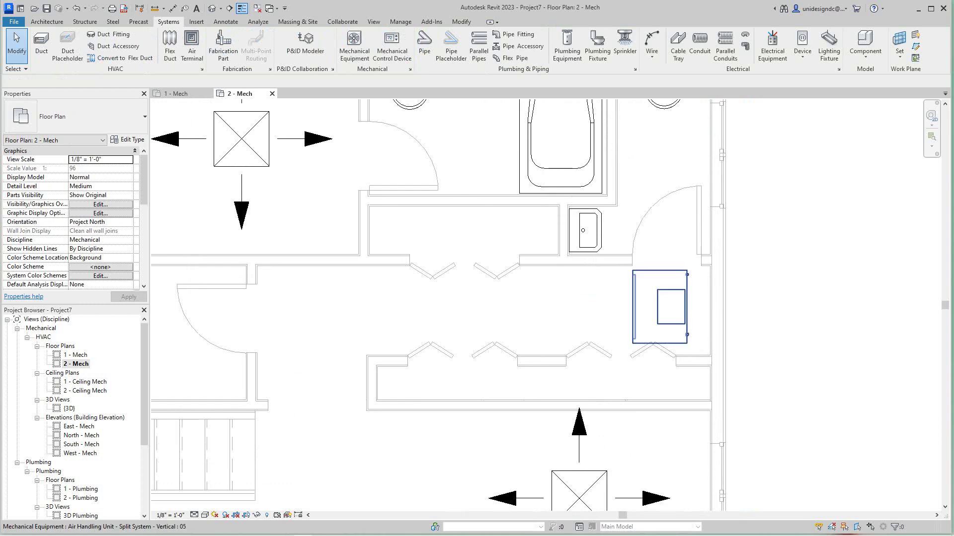
mouse_move(657, 306)
left_mouse_down()
mouse_move(675, 312)
mouse_move(676, 304)
left_mouse_up()
key("Escape")
Step: Select every 24 x 24 Face 12 x 12 Connection supply diffuser in the entire project and set their elevation from level to 9'
scroll(837, 351, "down", 2)
scroll(835, 350, "down", 2)
middle_click_drag(835, 349, 752, 261)
scroll(751, 261, "up", 1)
scroll(748, 186, "down", 1)
middle_click_drag(748, 186, 749, 186)
scroll(749, 187, "down", 1)
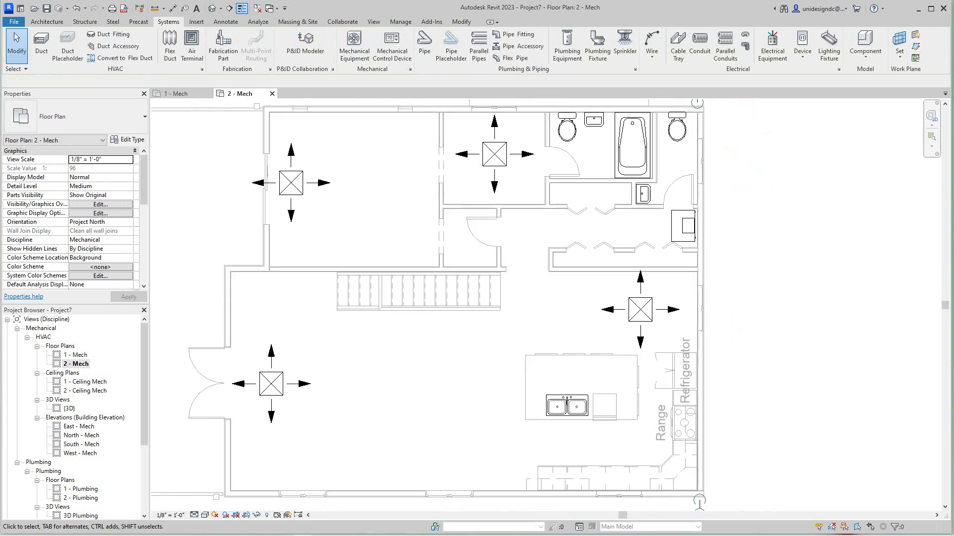
scroll(599, 272, "down", 2)
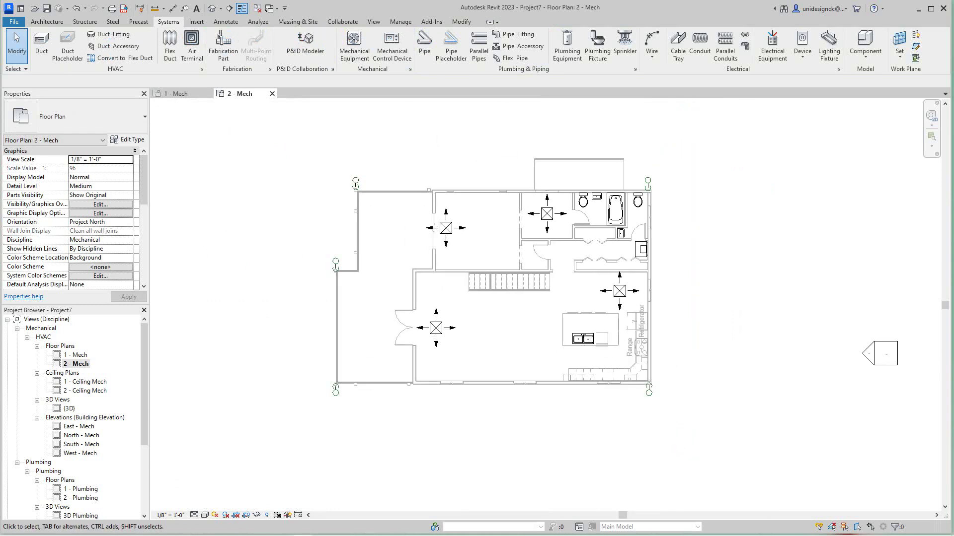
middle_click_drag(598, 272, 656, 285)
scroll(514, 257, "up", 2)
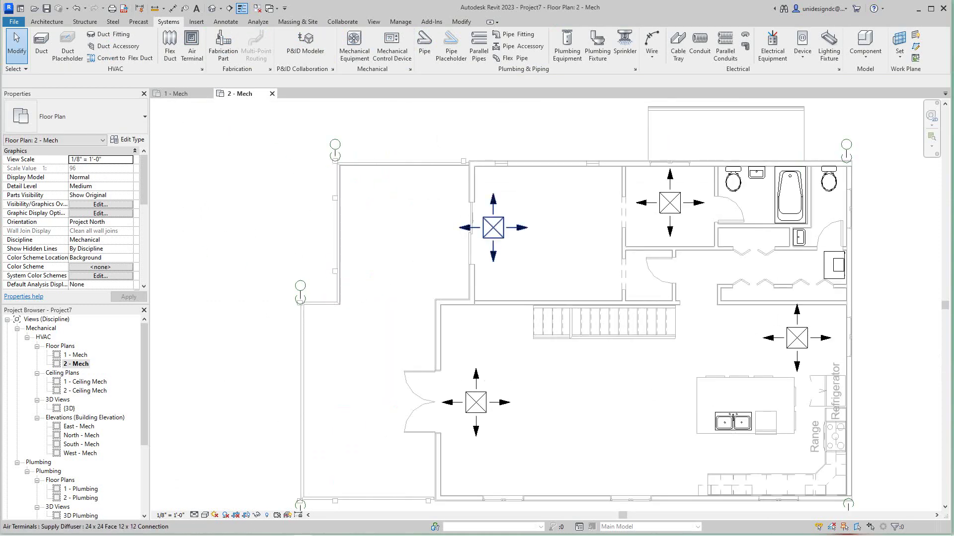
left_click(493, 227)
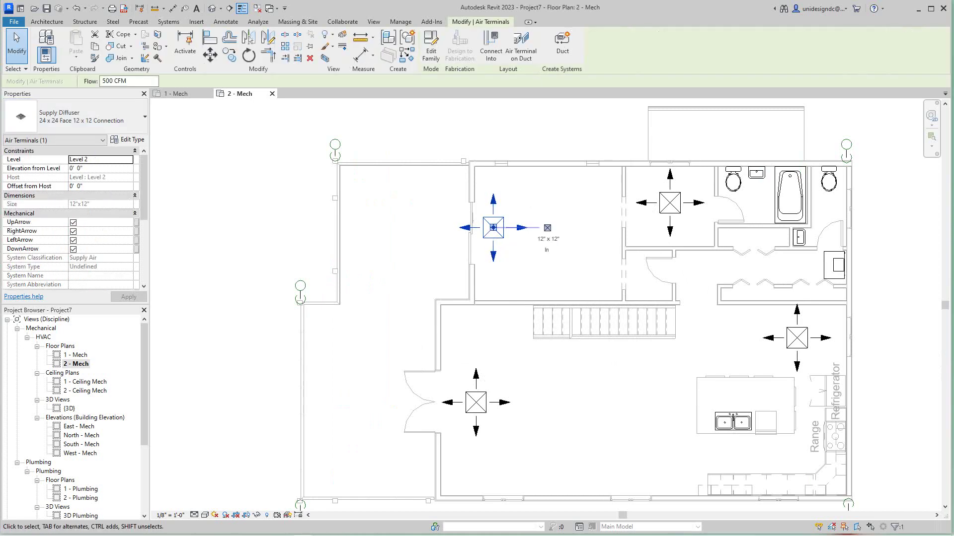
right_click(490, 238)
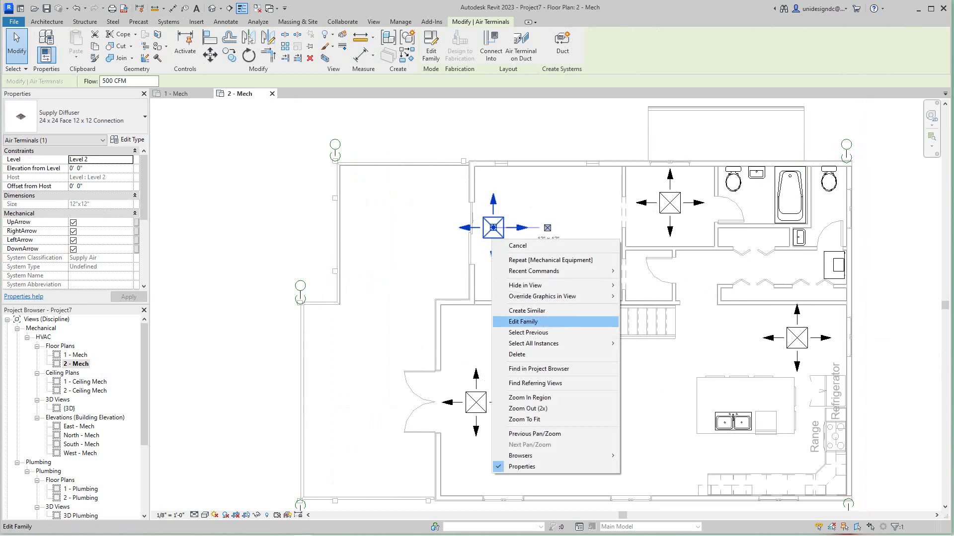
mouse_move(546, 343)
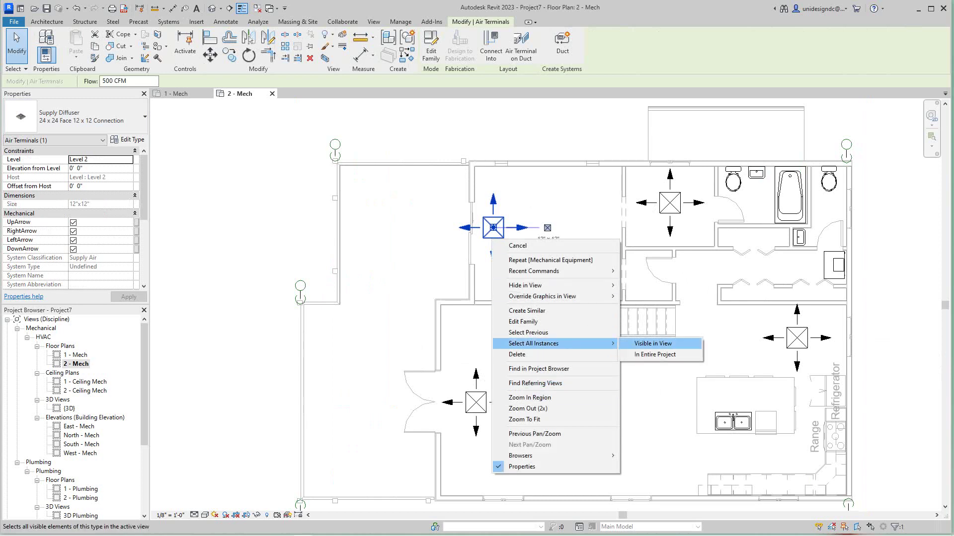
left_click(655, 354)
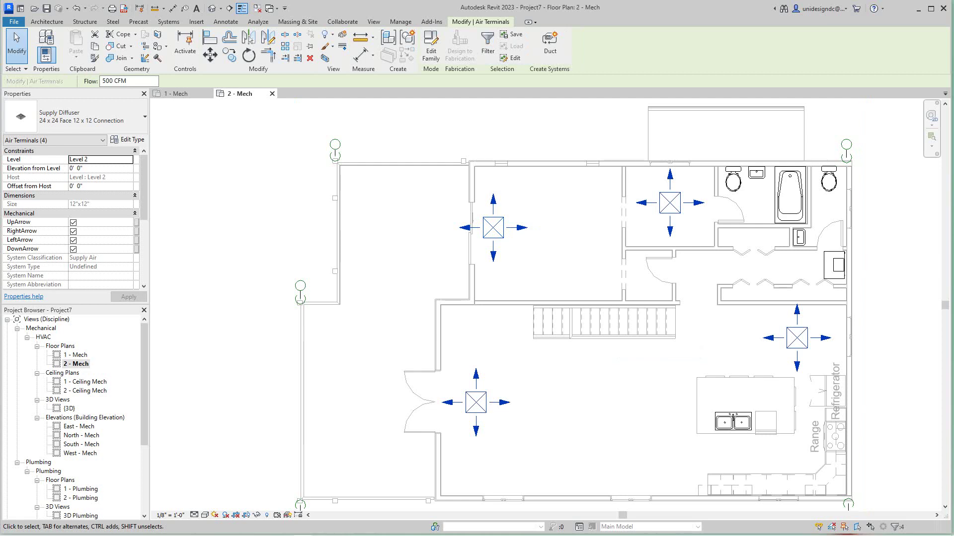
key("Tab")
left_click(79, 168)
double_click(79, 168)
type("9")
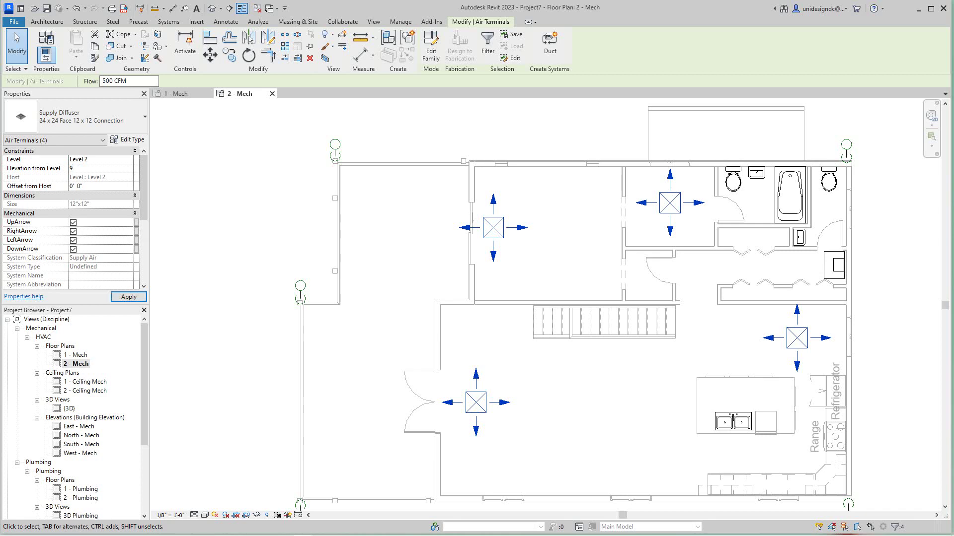
key("Return")
key("Escape")
Step: Create a Supply Air duct system named Mechanical Supply Air 1 from the air handling unit and the four supply diffusers
scroll(443, 236, "down", 2)
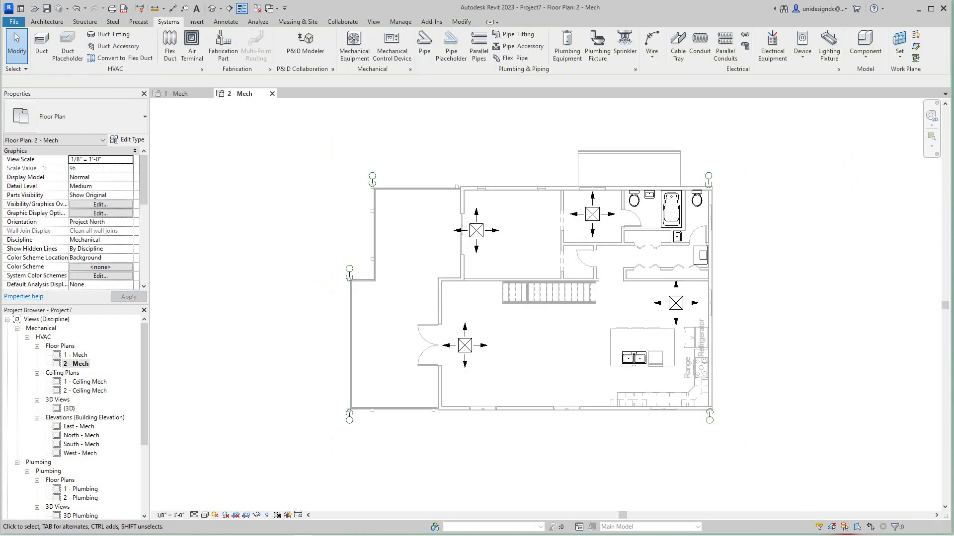
scroll(496, 238, "up", 2)
left_click(468, 227)
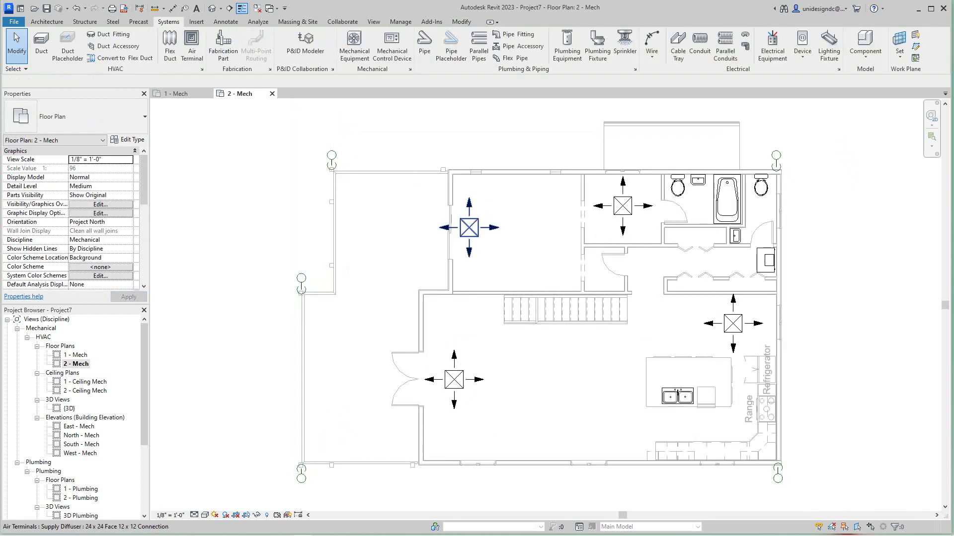
scroll(468, 227, "down", 2)
key("Escape")
scroll(637, 325, "up", 2)
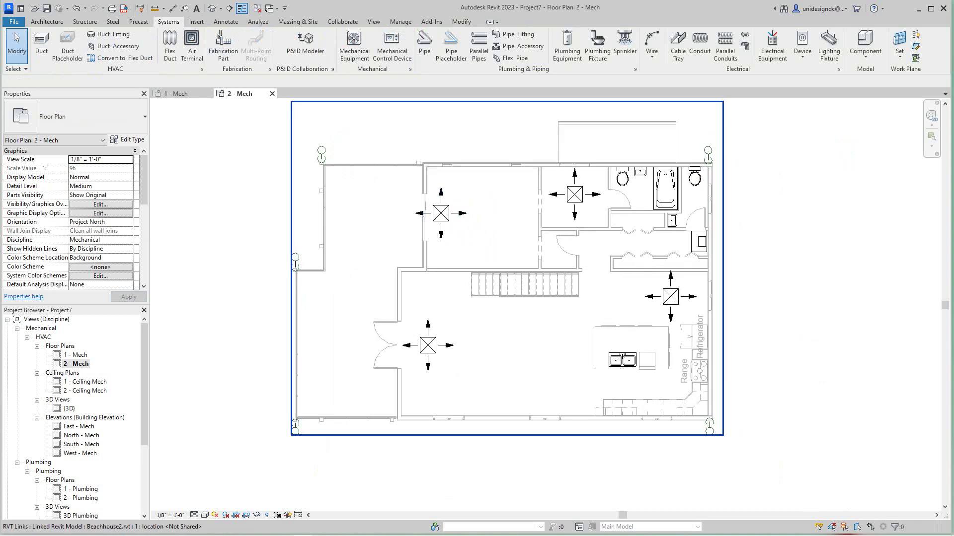
middle_click_drag(645, 291, 642, 331)
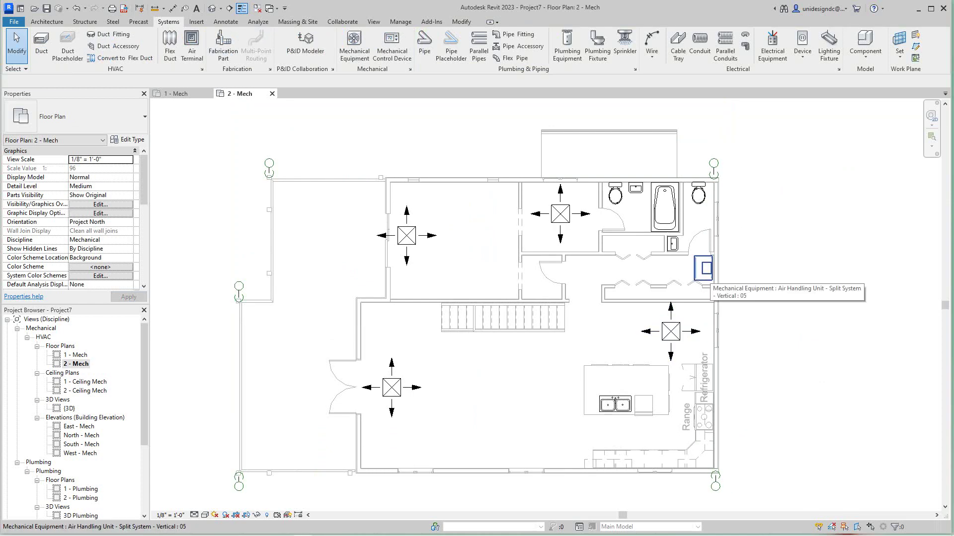
left_click(706, 276)
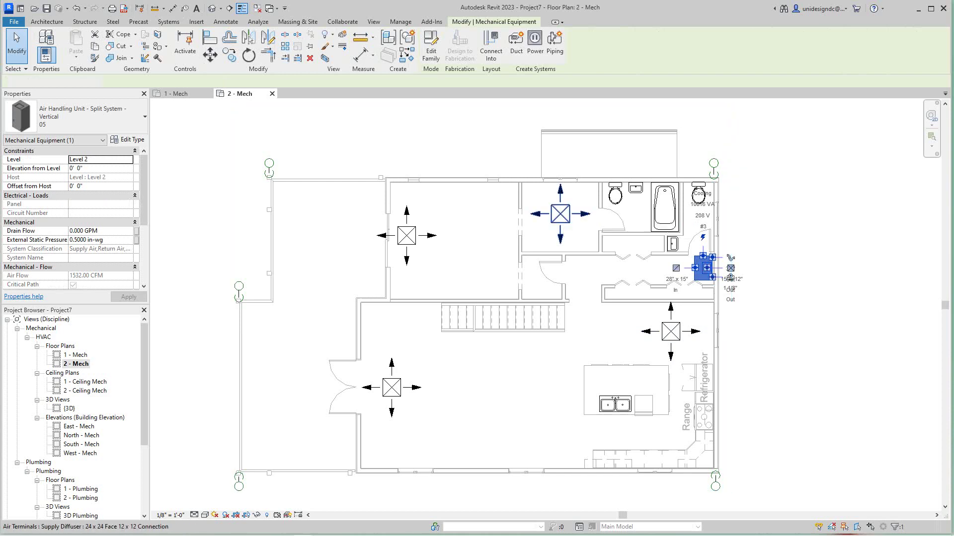
left_click(560, 215, "ctrl")
left_click(407, 235, "ctrl")
left_click(391, 387, "ctrl")
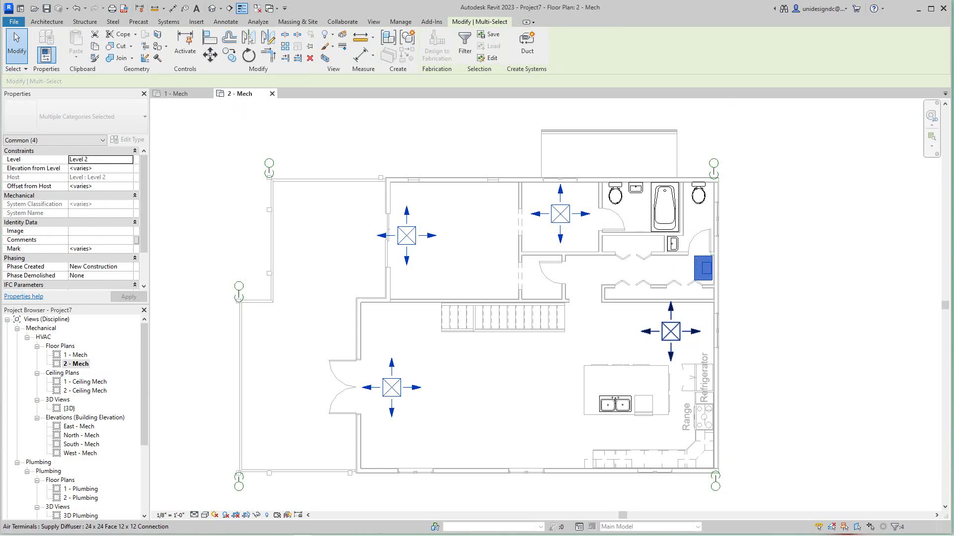
left_click(671, 332, "ctrl")
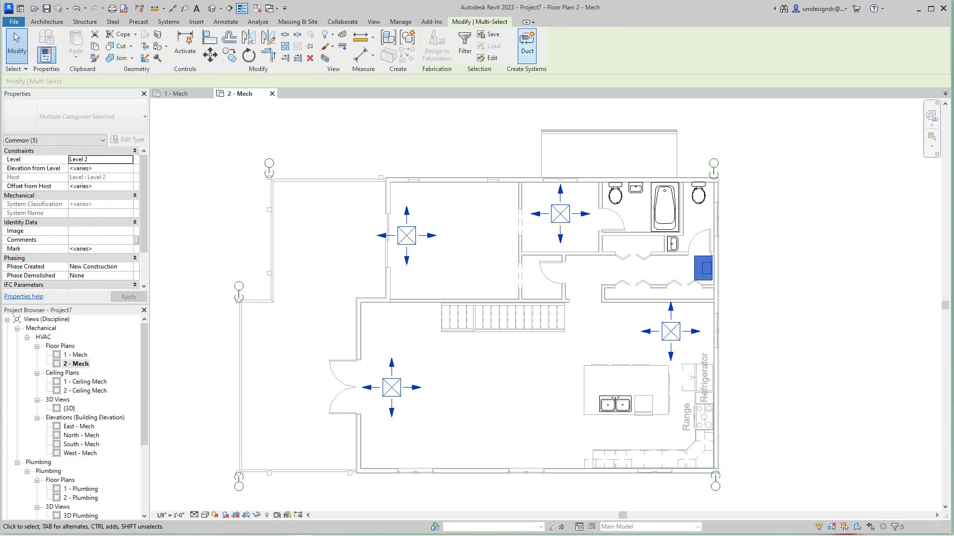
left_click(527, 42)
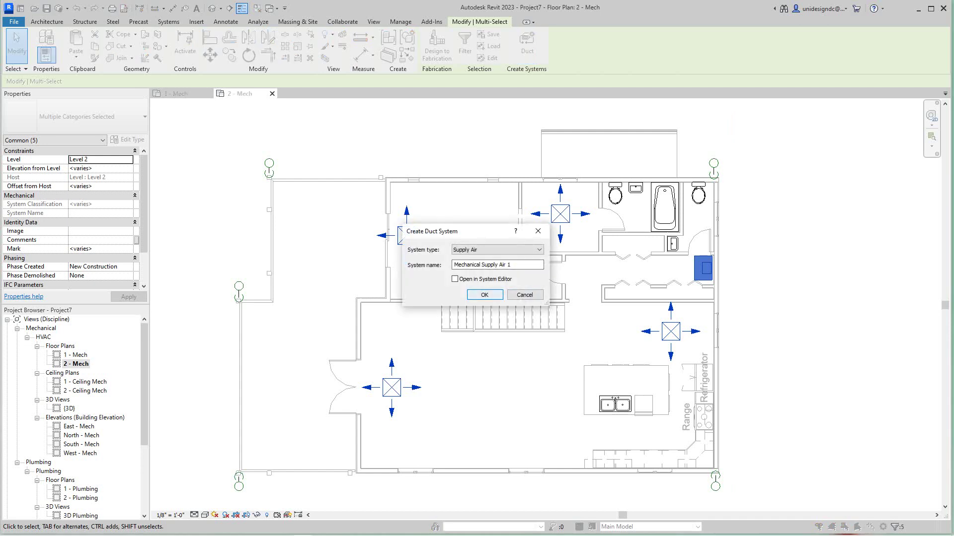
key("Return")
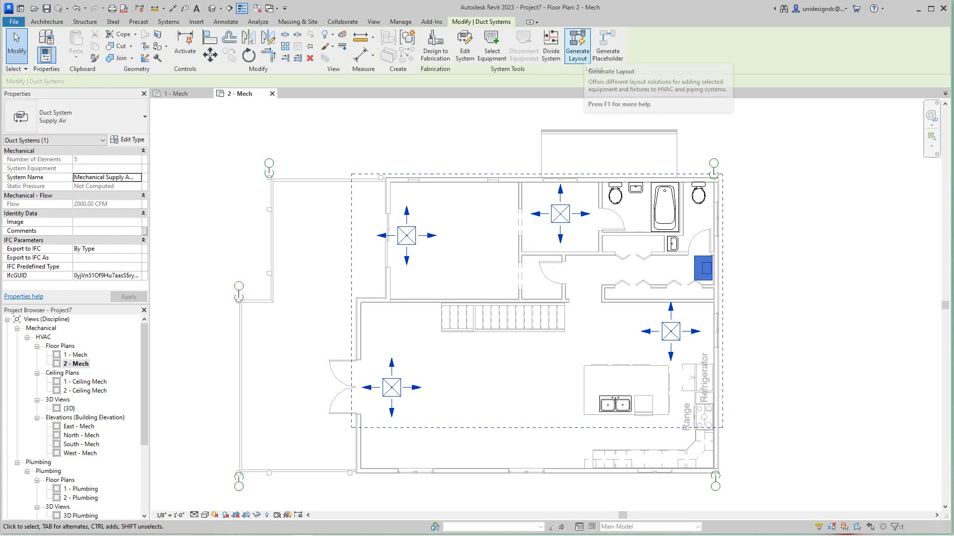
Step: Start generating a duct layout for the supply air system and cycle through the Network solutions to compare their routes
left_click(577, 47)
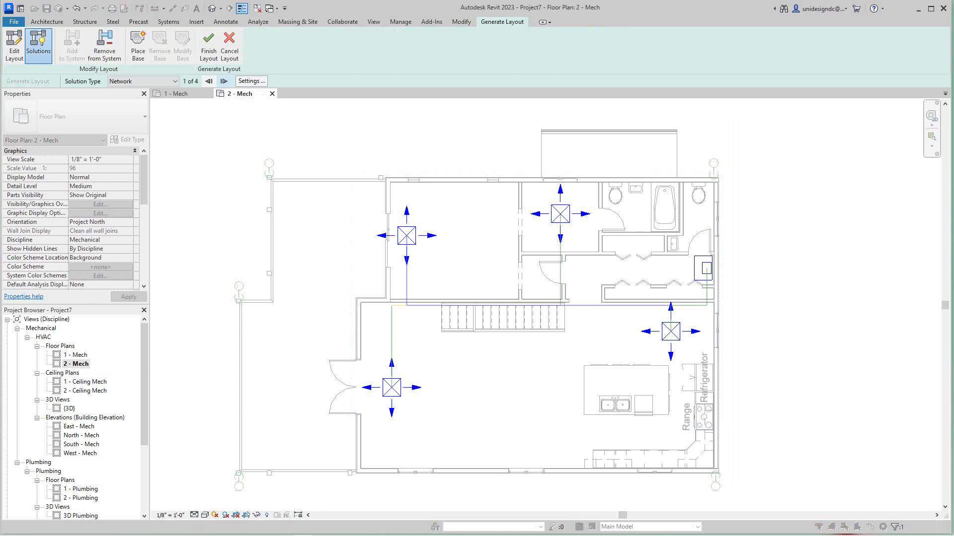
left_click(224, 81)
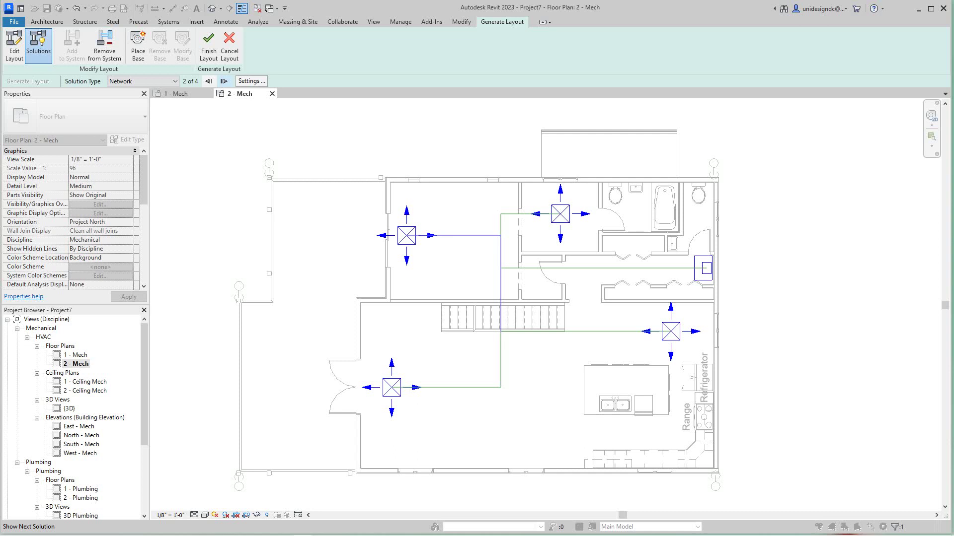
left_click(224, 81)
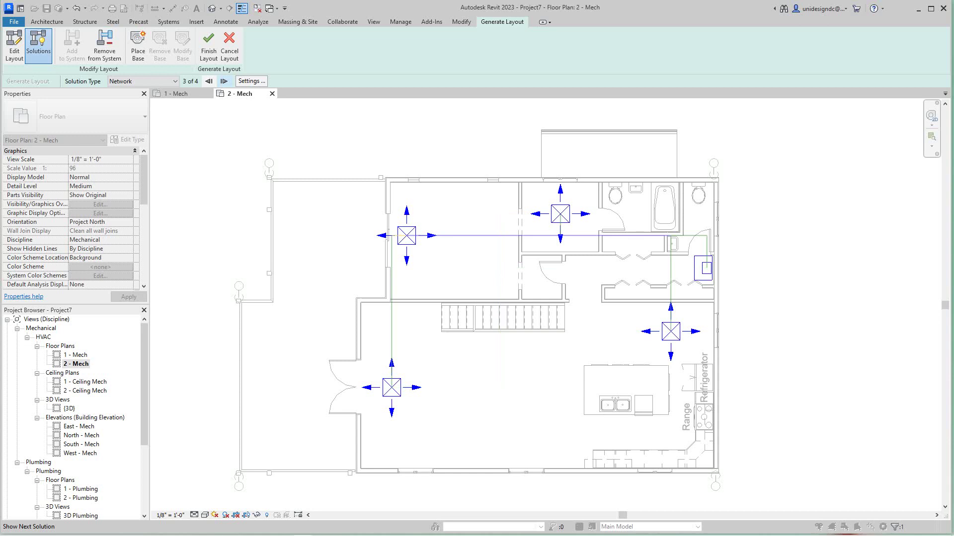
left_click(224, 81)
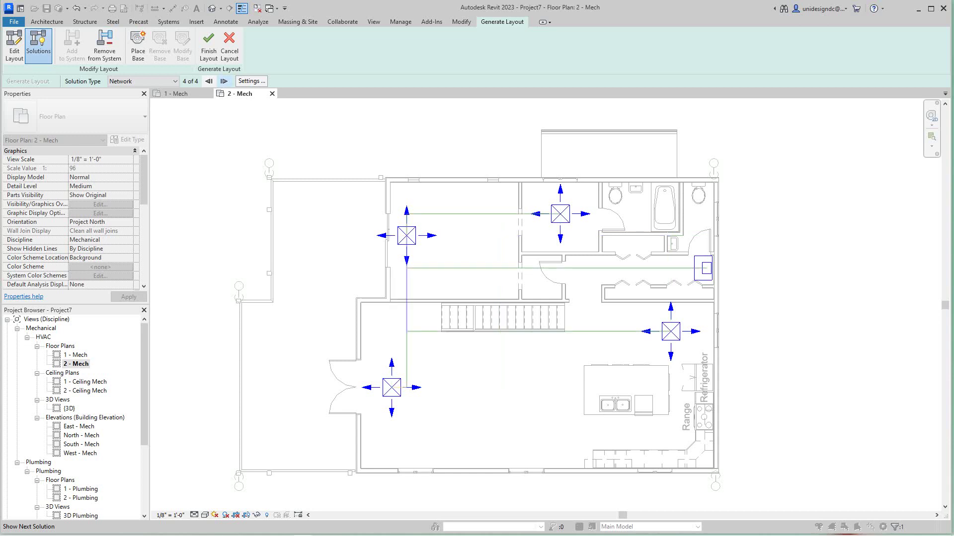
left_click(224, 81)
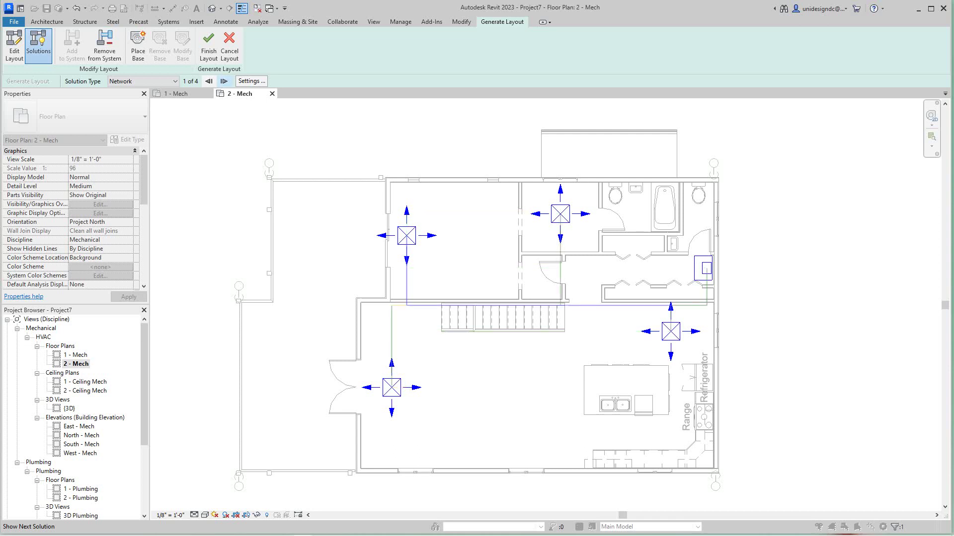
left_click(224, 81)
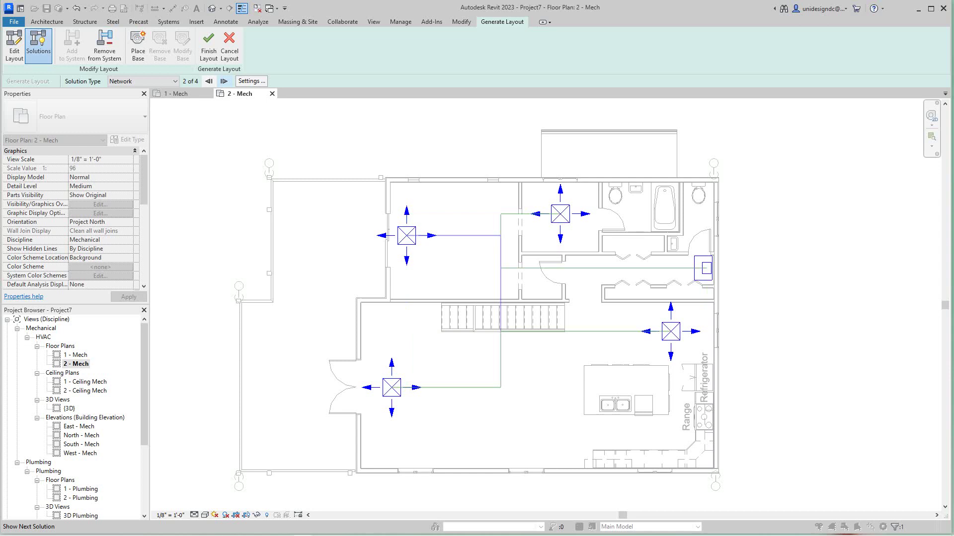
left_click(224, 81)
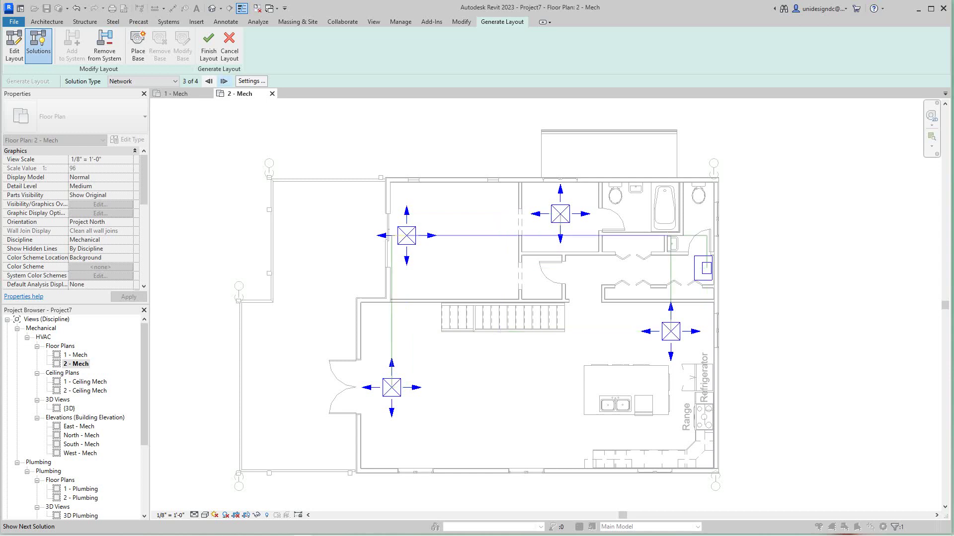
left_click(224, 81)
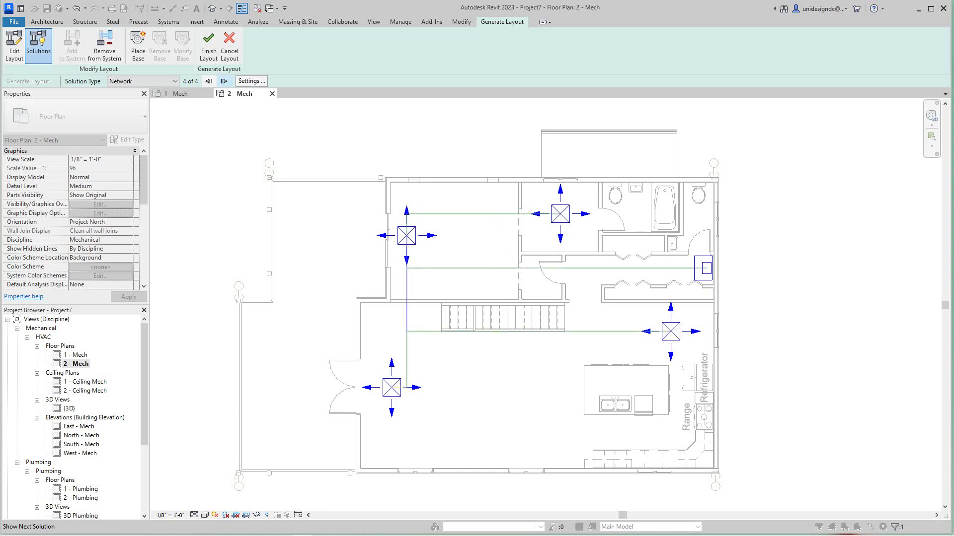
left_click(224, 81)
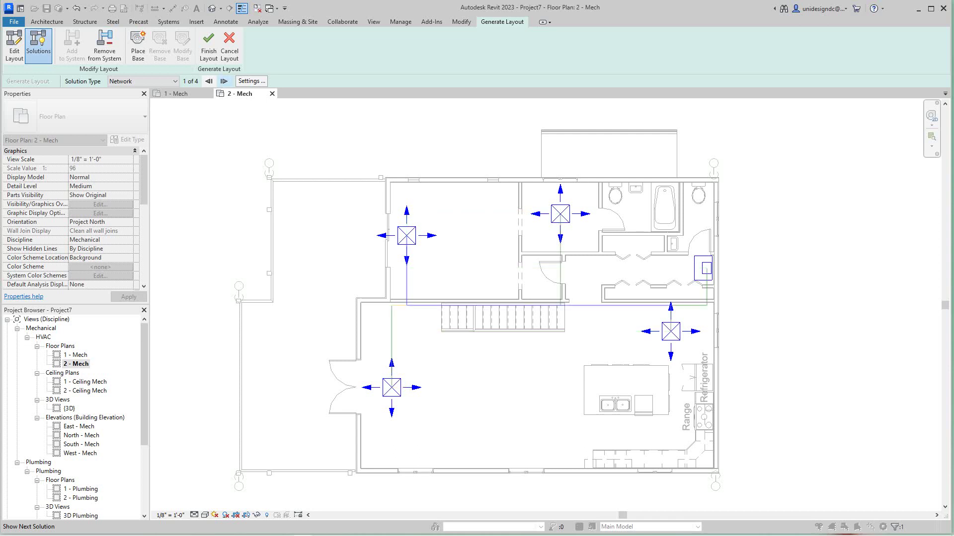
Step: Switch the layout's solution type to Perimeter and step through its proposals to solution 5 of 5
left_click(149, 81)
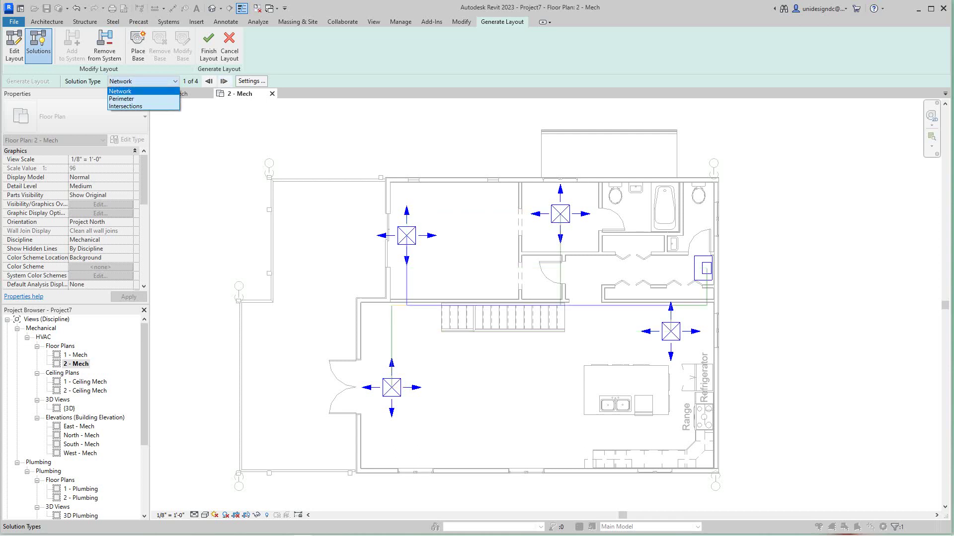
left_click(132, 99)
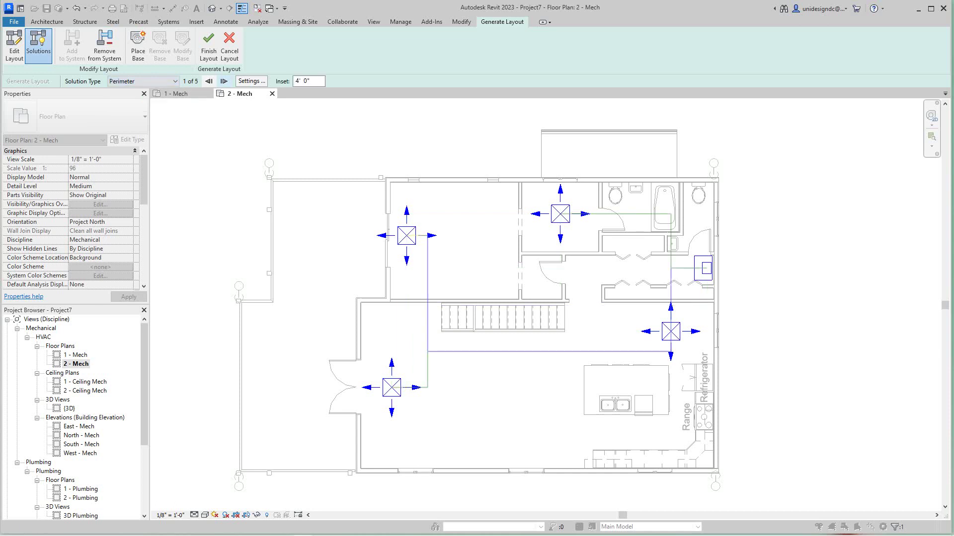
left_click(224, 81)
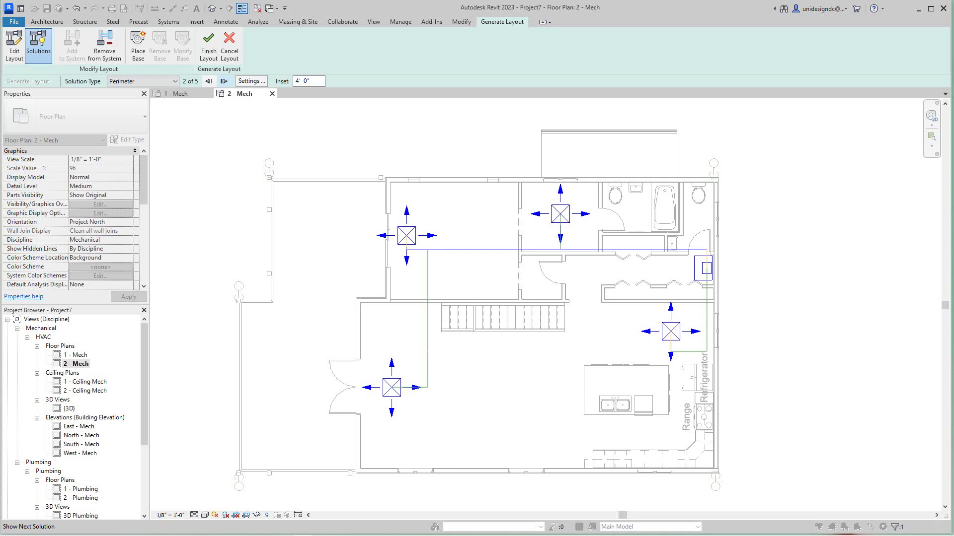
left_click(224, 81)
left_click(224, 81)
left_click(224, 81)
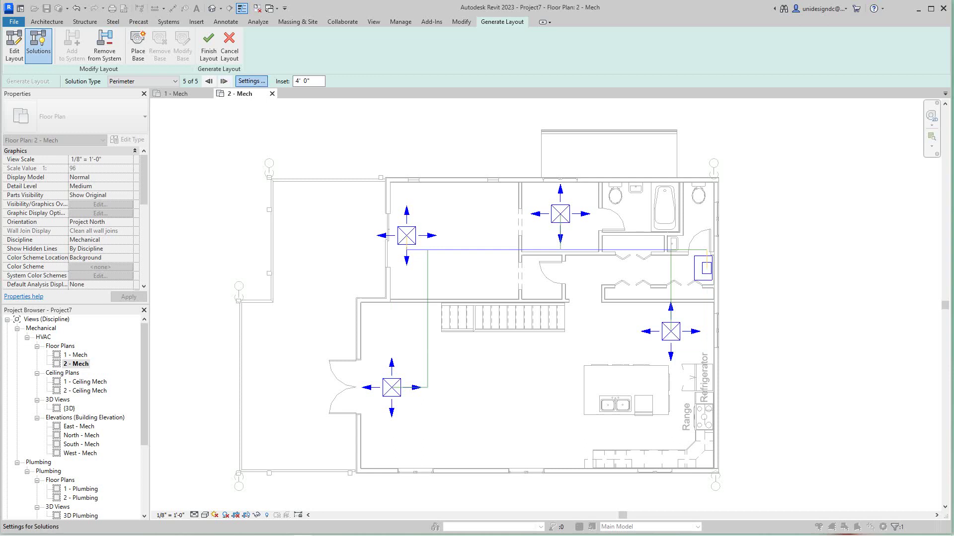
Step: Set the main duct's offset to 10' in the duct conversion settings
left_click(251, 81)
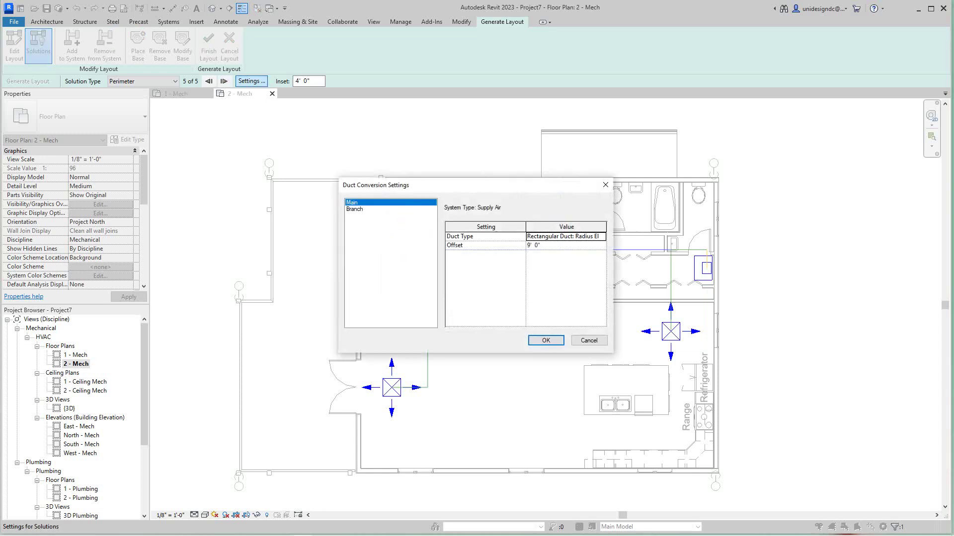
left_click(530, 245)
left_click_drag(530, 245, 527, 245)
type("10")
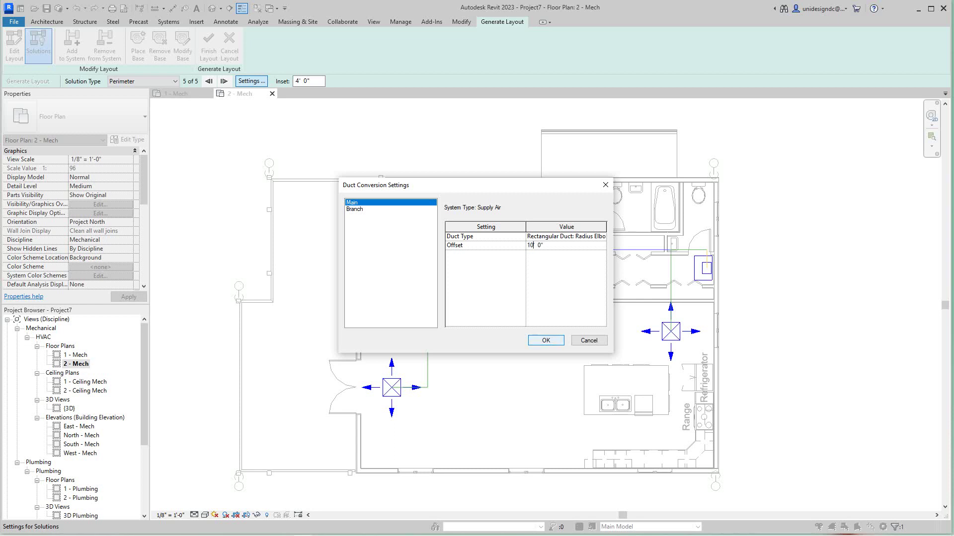
key("Return")
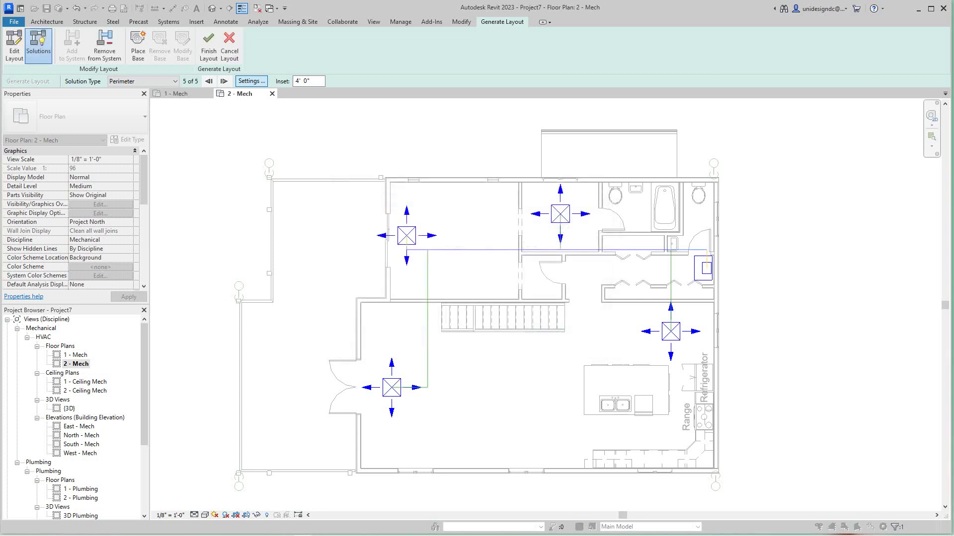
Step: Set the branch duct's offset to 10' in the duct conversion settings
left_click(251, 81)
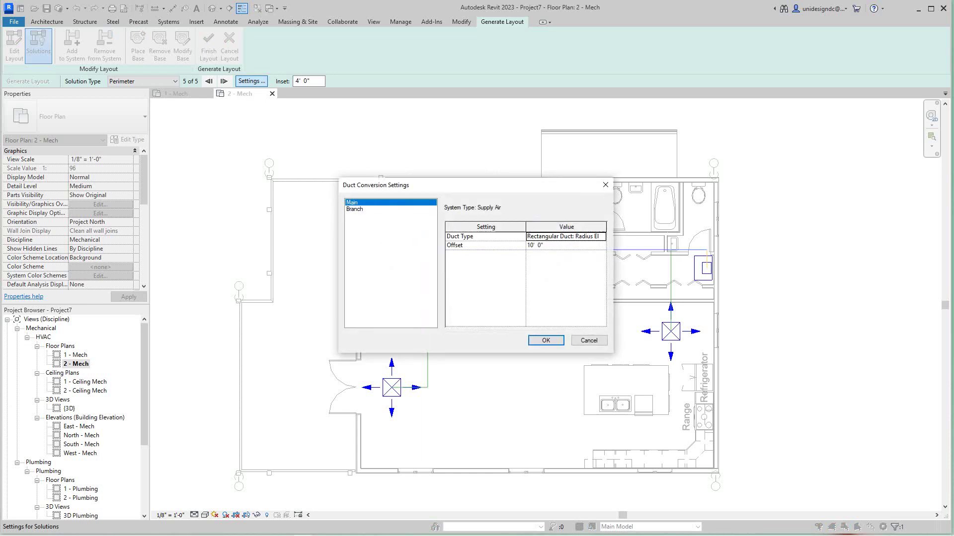
left_click(355, 209)
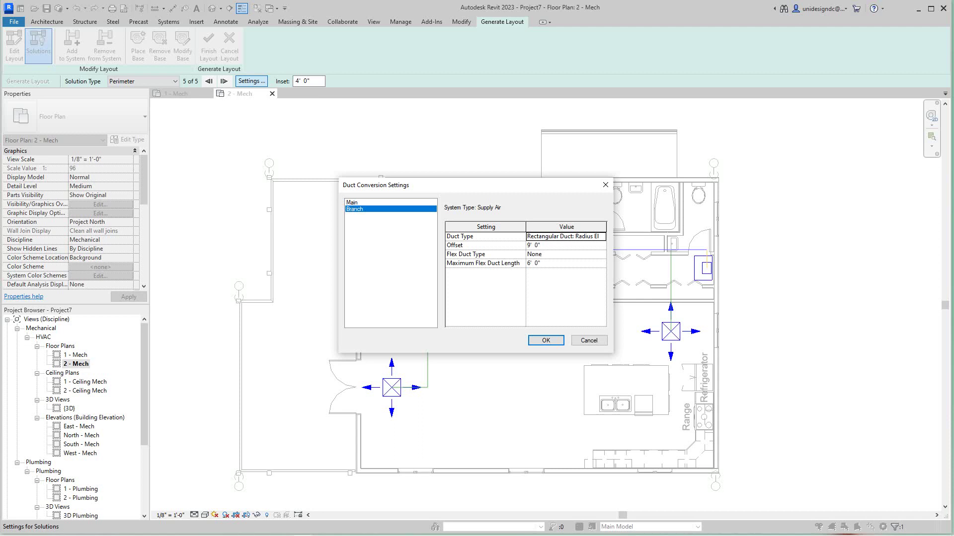
left_click(531, 245)
left_click_drag(531, 245, 526, 245)
type("10")
key("Return")
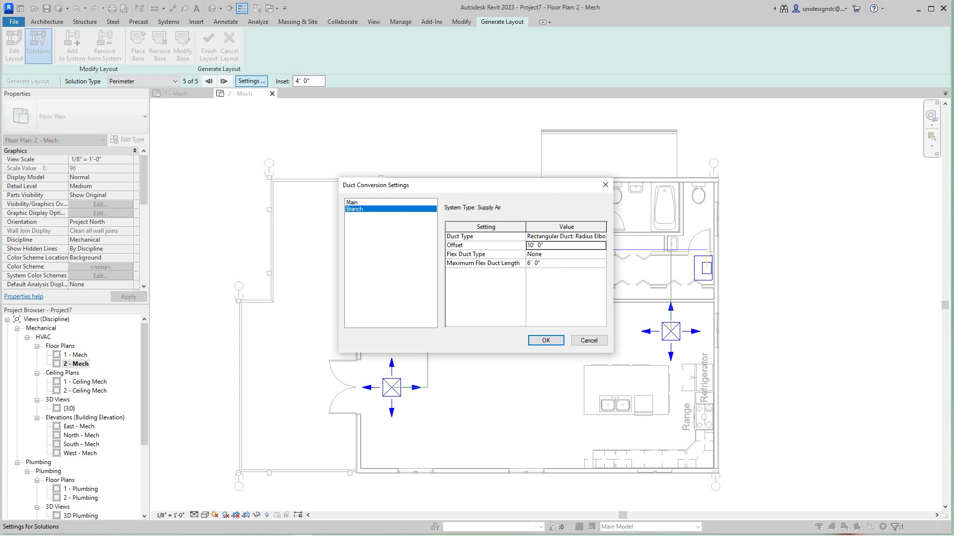
Step: Set the branch's flex duct type to Flex Duct Round : Flex - Round with a maximum length of 4' and accept the settings
left_click(565, 255)
left_click(601, 254)
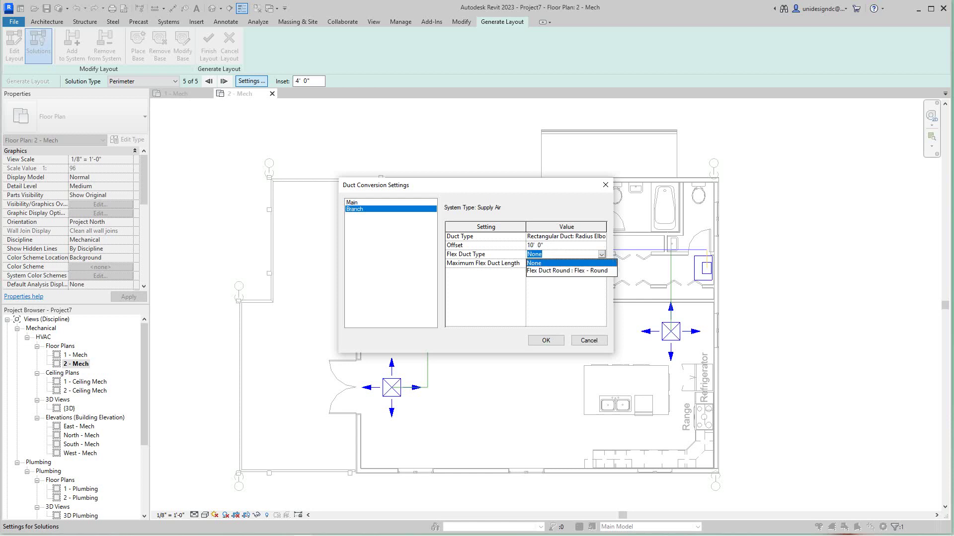
key("Down")
key("Return")
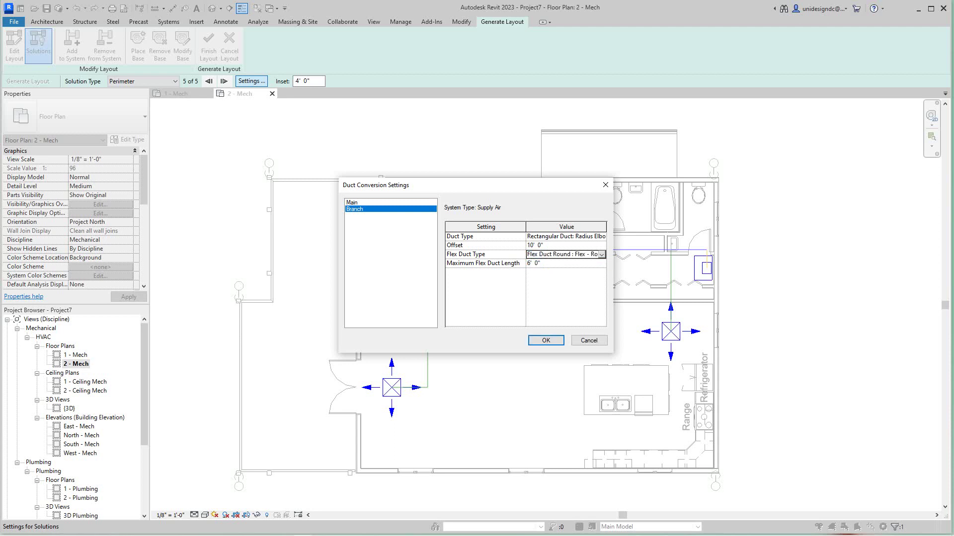
key("Tab")
type("4")
key("Return")
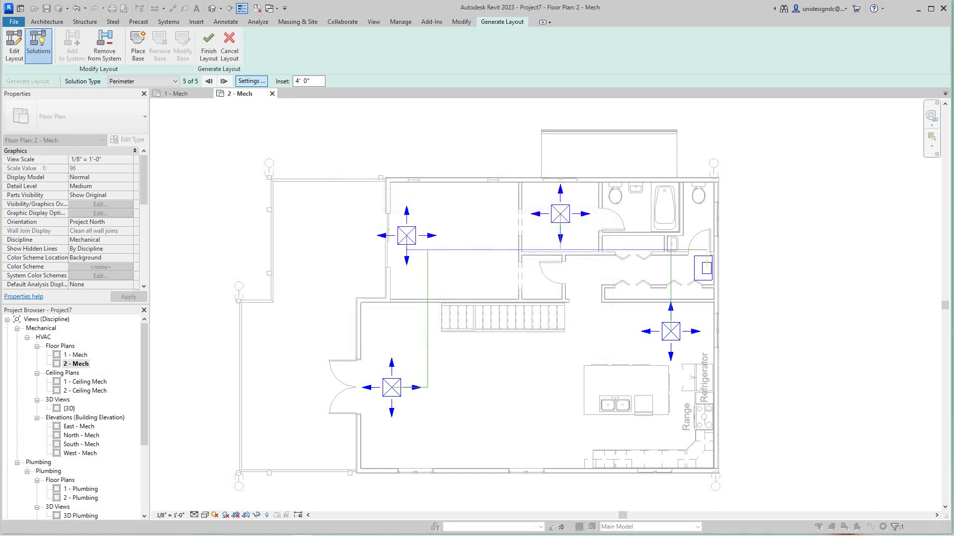
Step: Choose Perimeter solution 1 of 5 for the supply air layout and finish it to generate the ducts
scroll(471, 342, "down", 2)
middle_click_drag(472, 343, 473, 352)
scroll(474, 348, "down", 1)
scroll(476, 339, "up", 2)
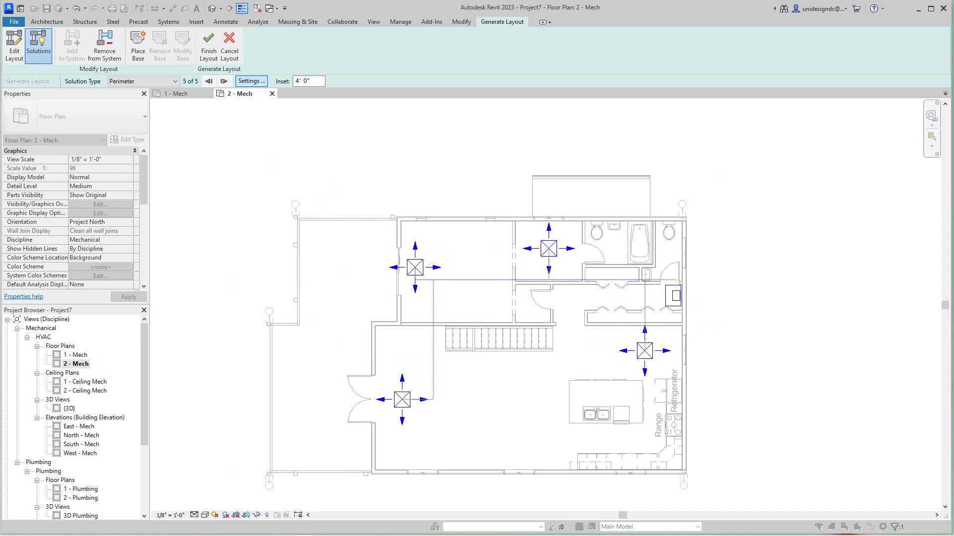
scroll(477, 323, "up", 1)
scroll(477, 323, "down", 1)
left_click(224, 81)
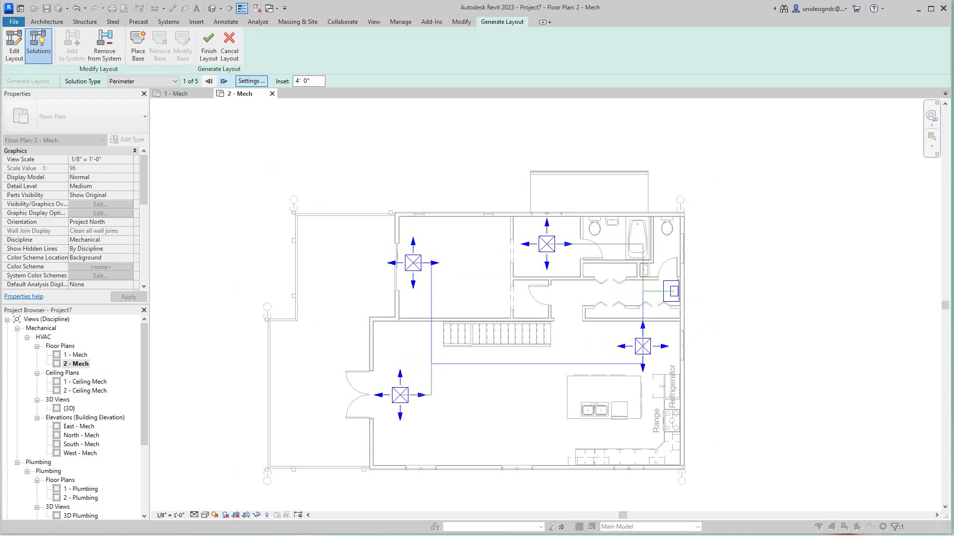
scroll(653, 376, "down", 1)
scroll(654, 376, "up", 2)
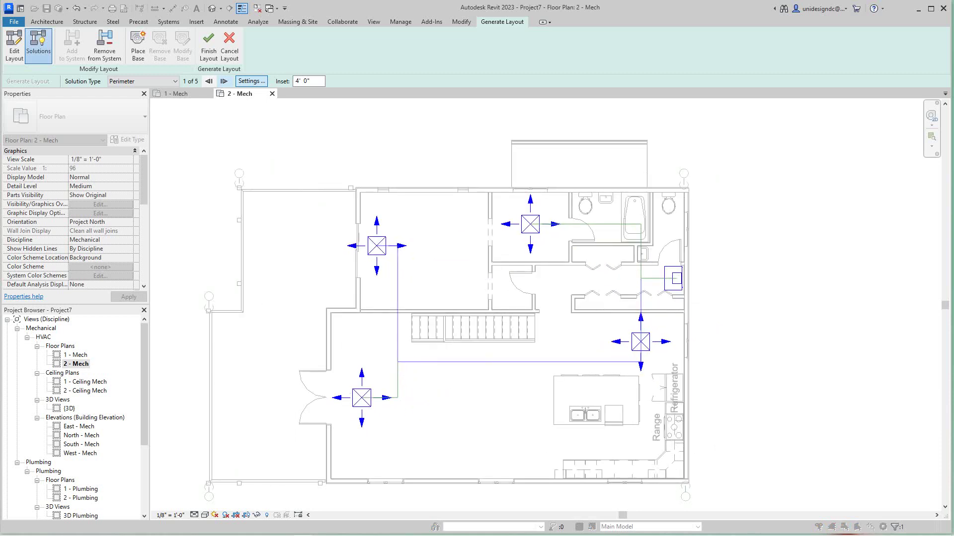
left_click(208, 46)
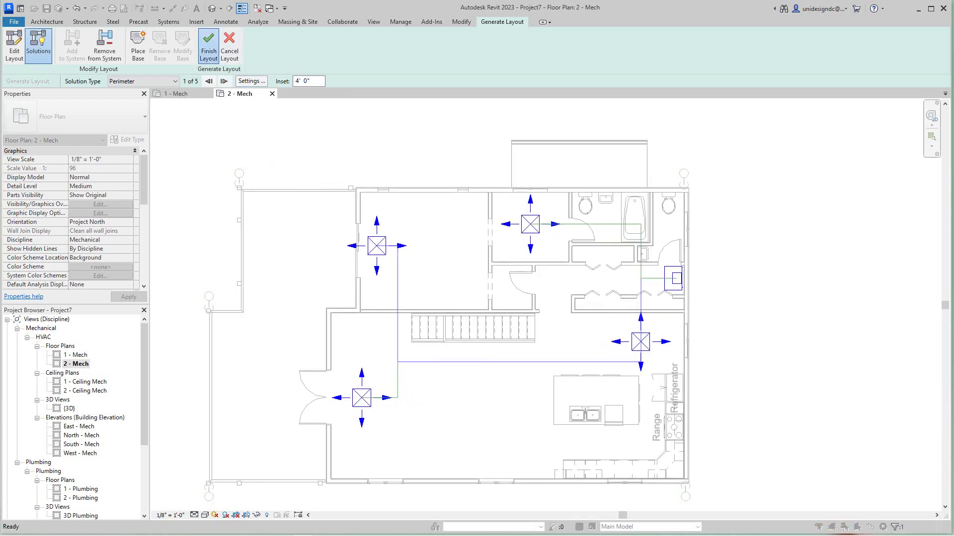
left_click(209, 47)
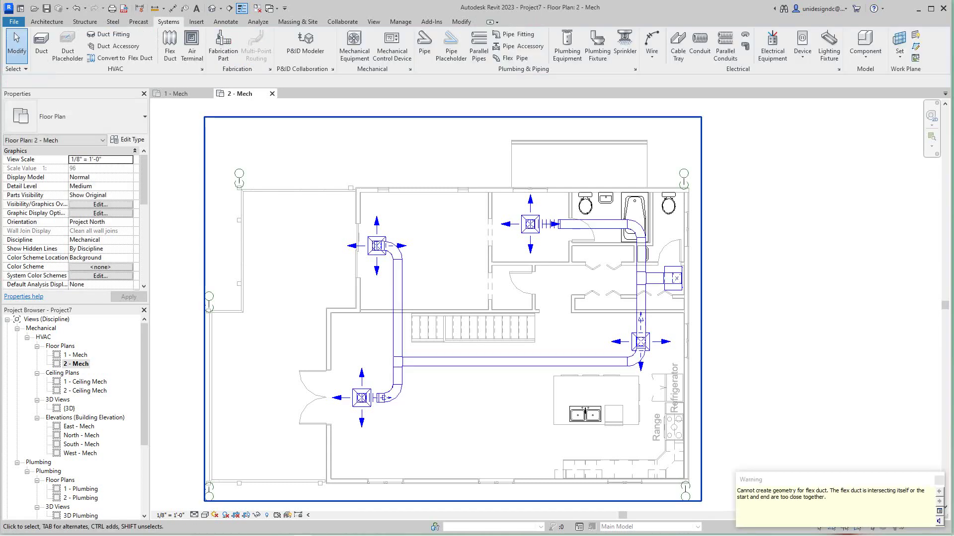
Step: Open the default 3D view and orient it to Floor Plan: 2 - Mech
scroll(641, 387, "up", 2)
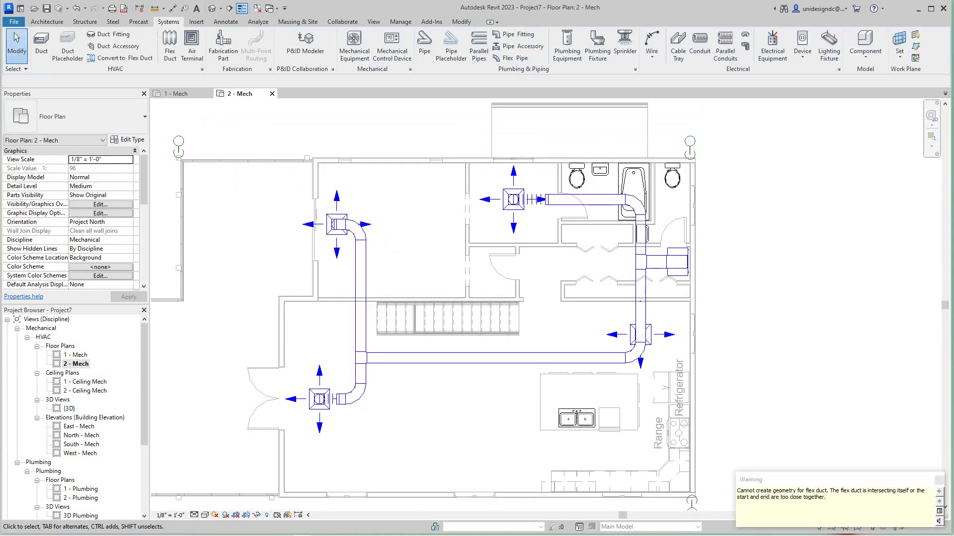
scroll(643, 384, "down", 1)
scroll(382, 402, "up", 1)
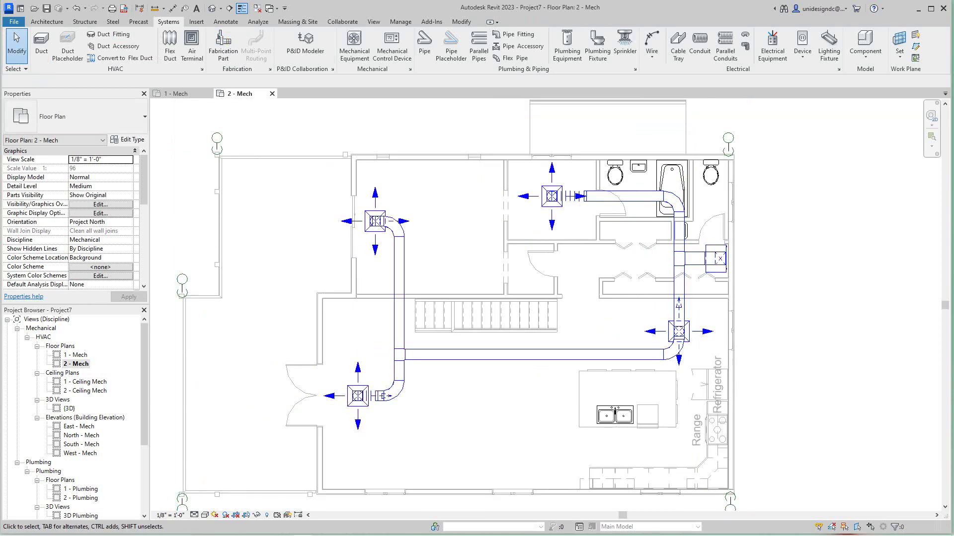
scroll(461, 416, "up", 2)
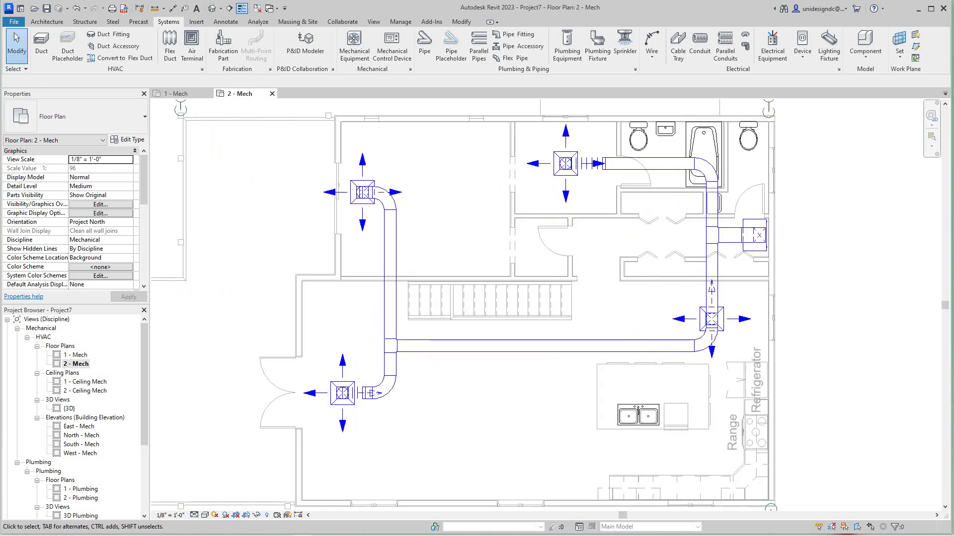
scroll(504, 410, "down", 2)
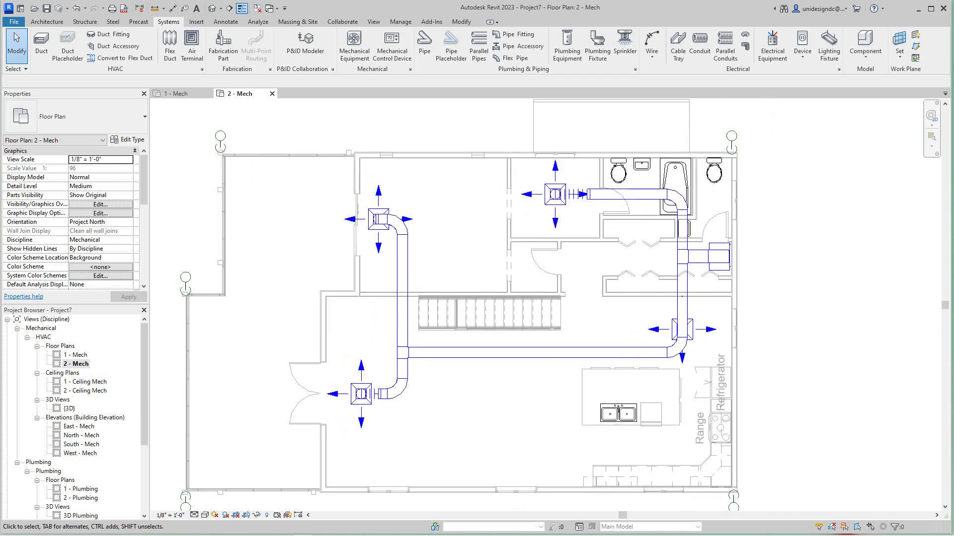
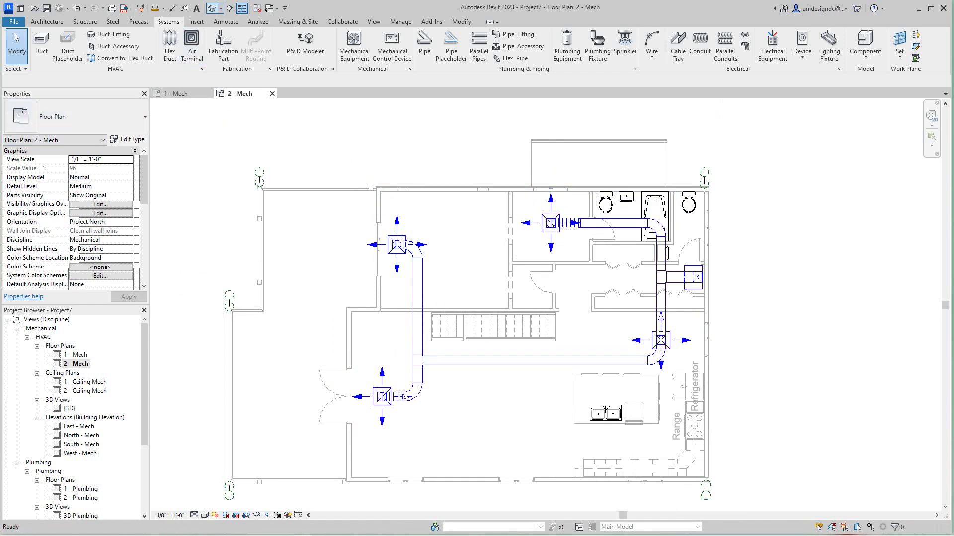
left_click(213, 8)
scroll(627, 328, "up", 3)
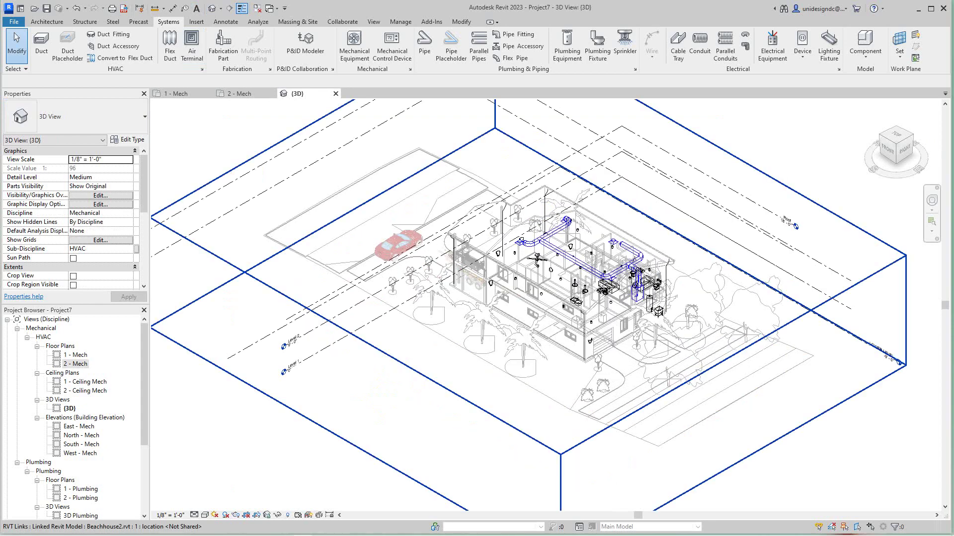
scroll(663, 273, "down", 4)
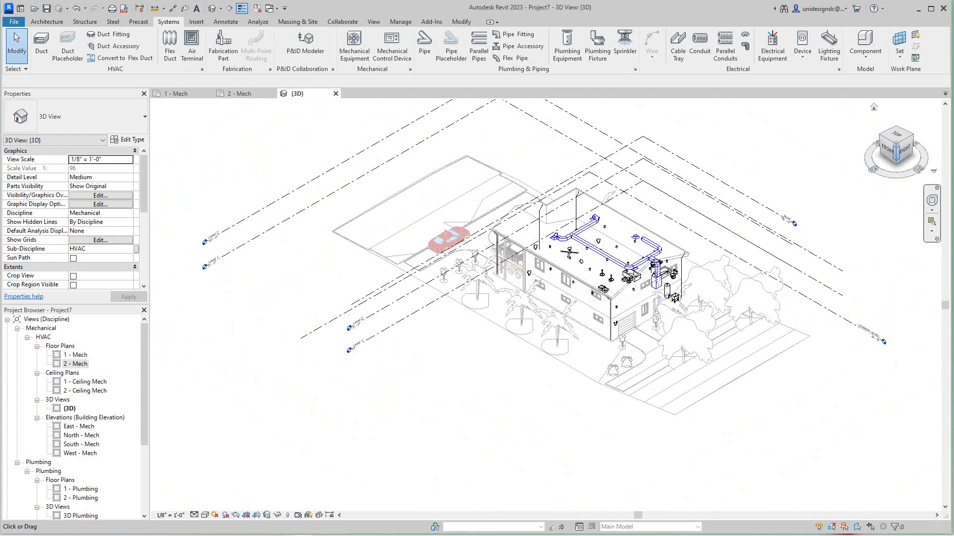
right_click(900, 155)
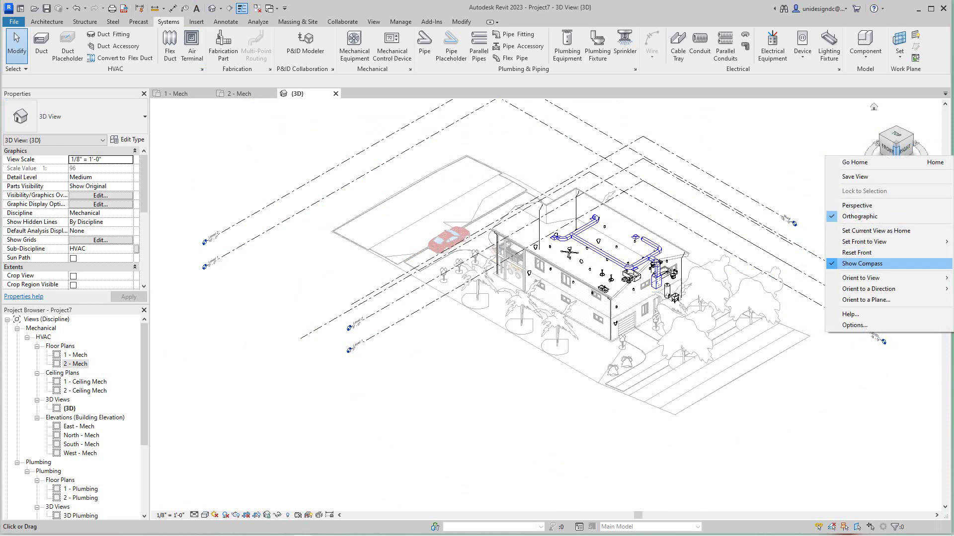
mouse_move(862, 278)
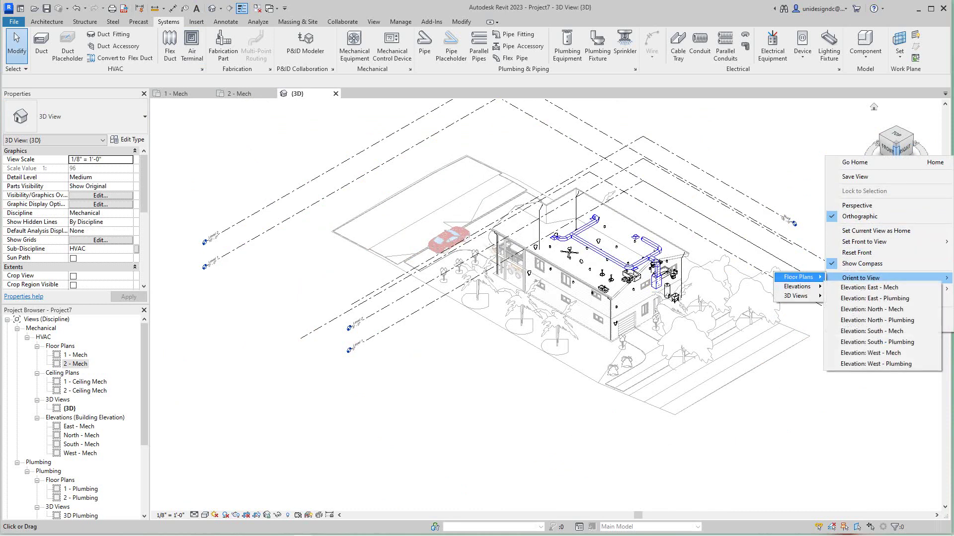
mouse_move(797, 277)
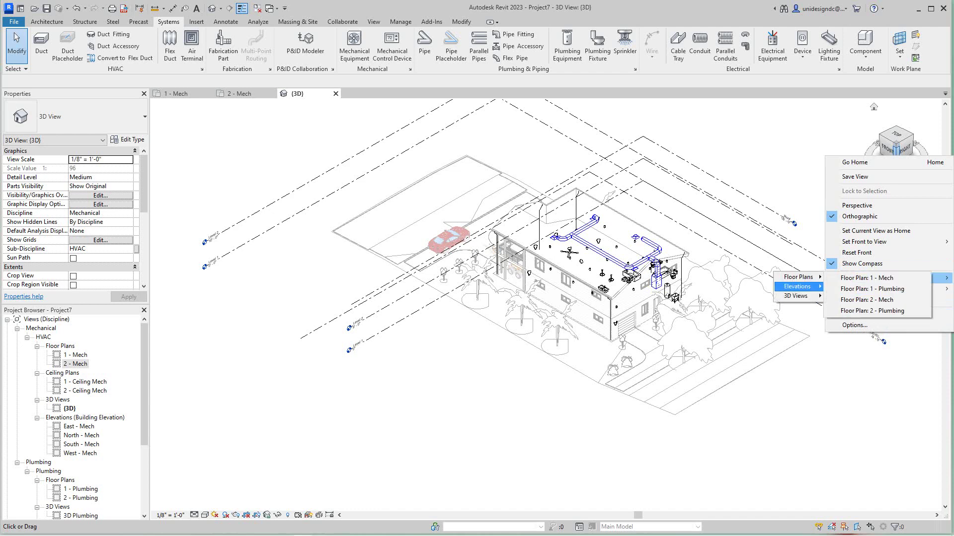
left_click(872, 300)
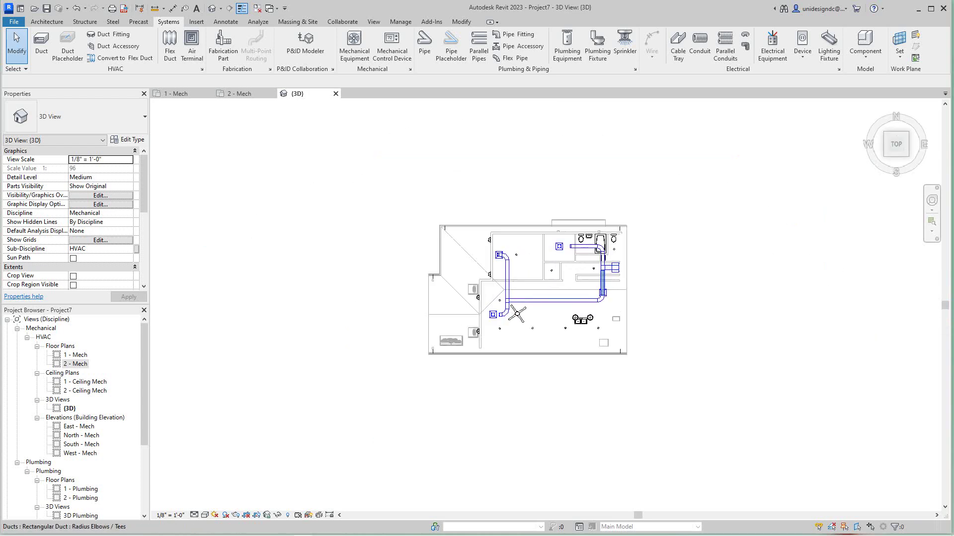
Step: Orbit the section-cropped 3D view to an angled view and examine the supply ducts, elbows and air handling unit connection
left_click_drag(894, 147, 875, 126)
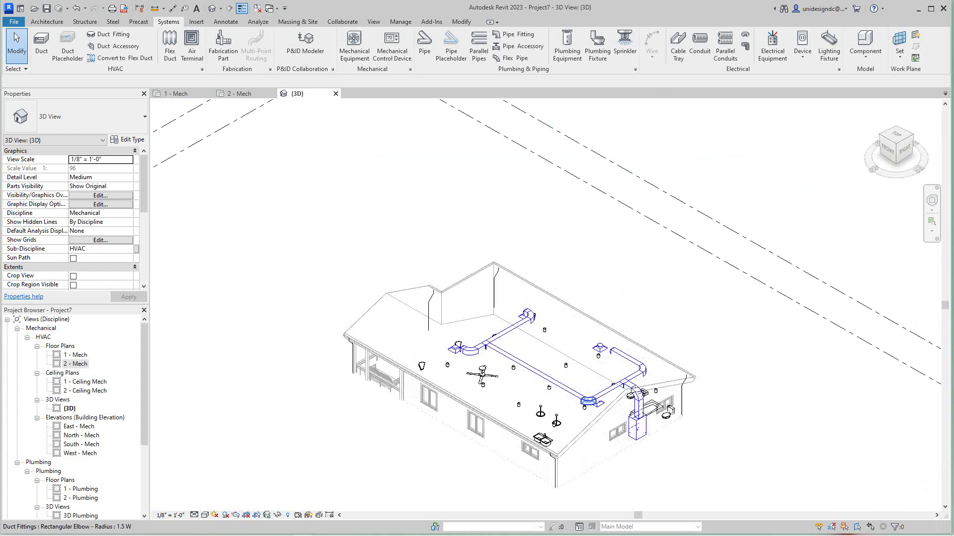
scroll(572, 412, "up", 2)
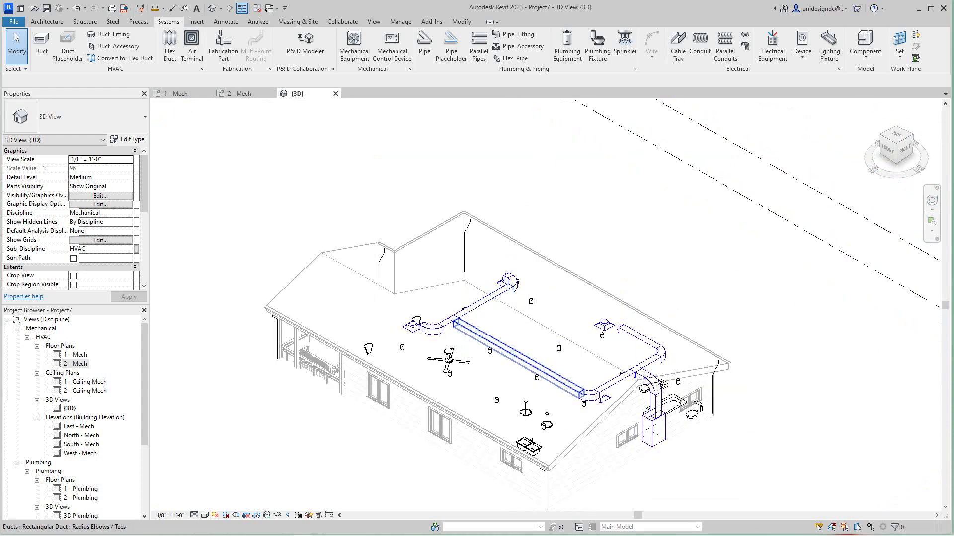
scroll(431, 318, "up", 2)
scroll(544, 396, "down", 2)
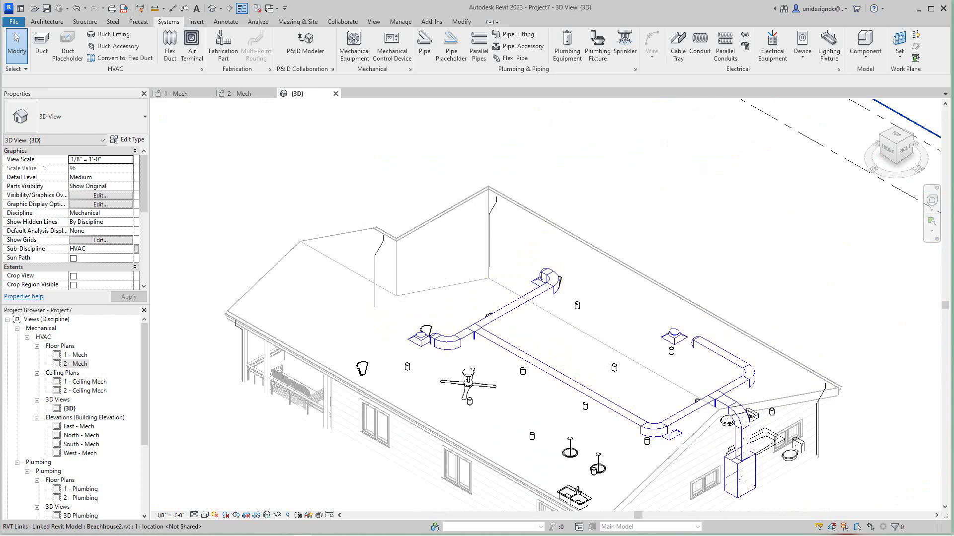
scroll(675, 347, "down", 2)
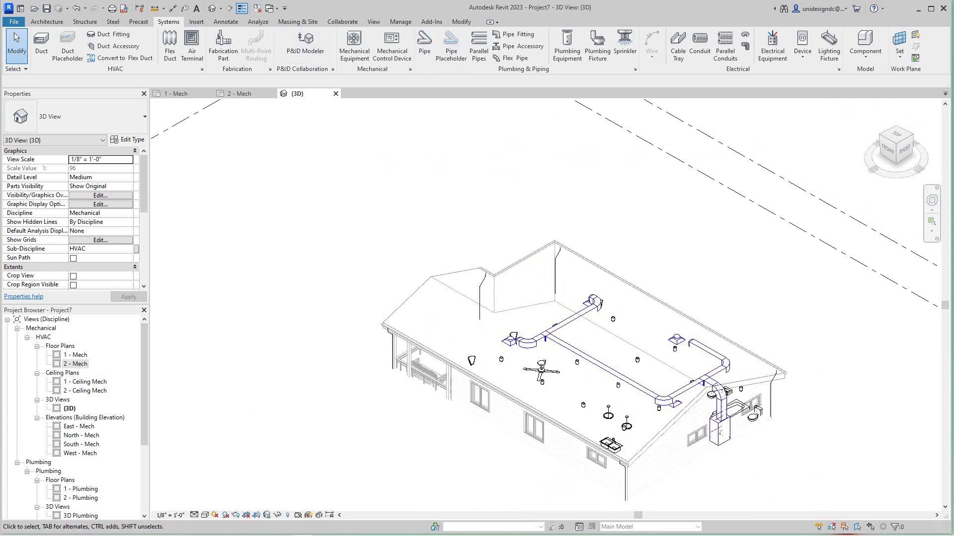
Step: Return to the 2 - Mech floor plan and review the generated supply duct routes
left_click(239, 94)
scroll(458, 229, "up", 3)
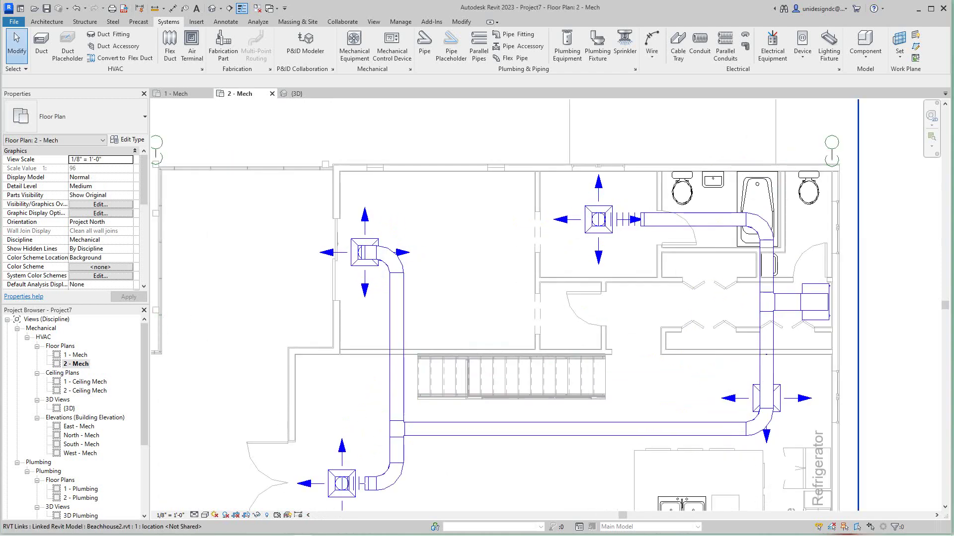
mouse_move(330, 256)
middle_mouse_down()
mouse_move(278, 263)
mouse_move(331, 254)
middle_mouse_up()
scroll(330, 253, "down", 1)
scroll(458, 305, "down", 3)
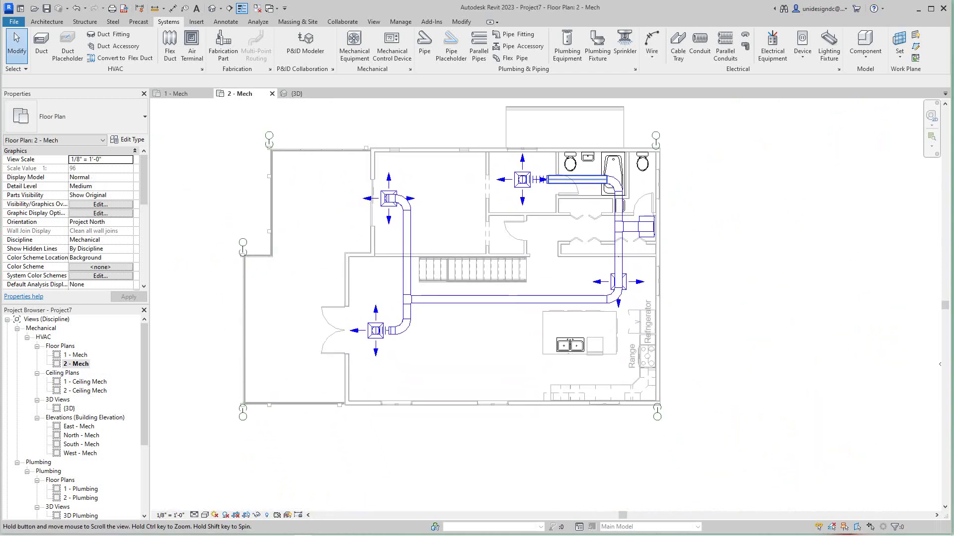
scroll(634, 239, "up", 1)
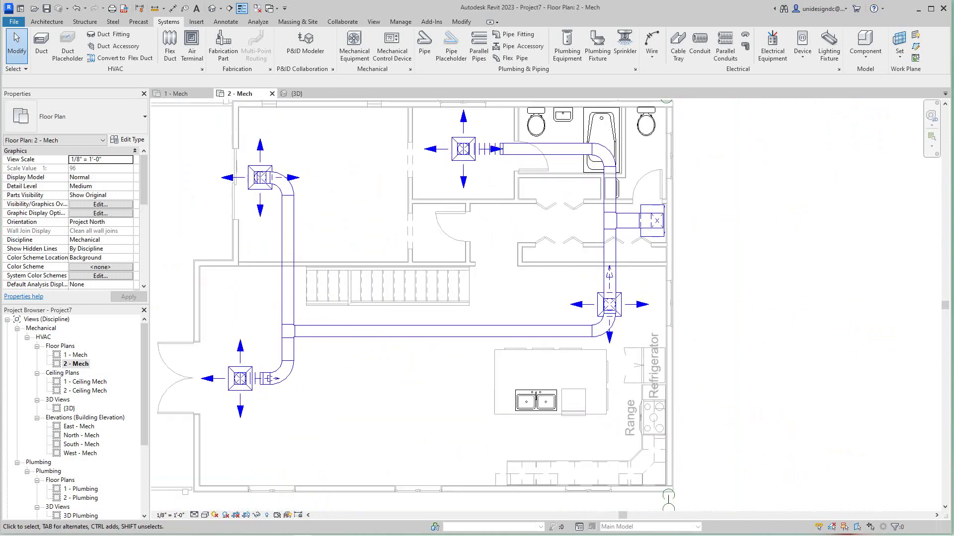
scroll(409, 251, "down", 4)
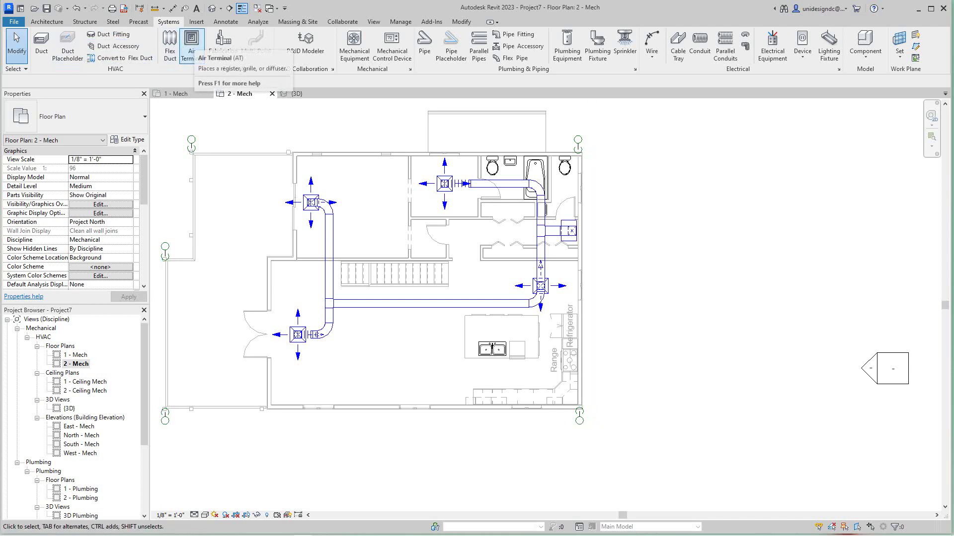
Step: Place a Return Diffuser 24 x 24 Face 12 x 12 Connection air terminal beside the supply diffuser in the plan's upper-left room
left_click(192, 42)
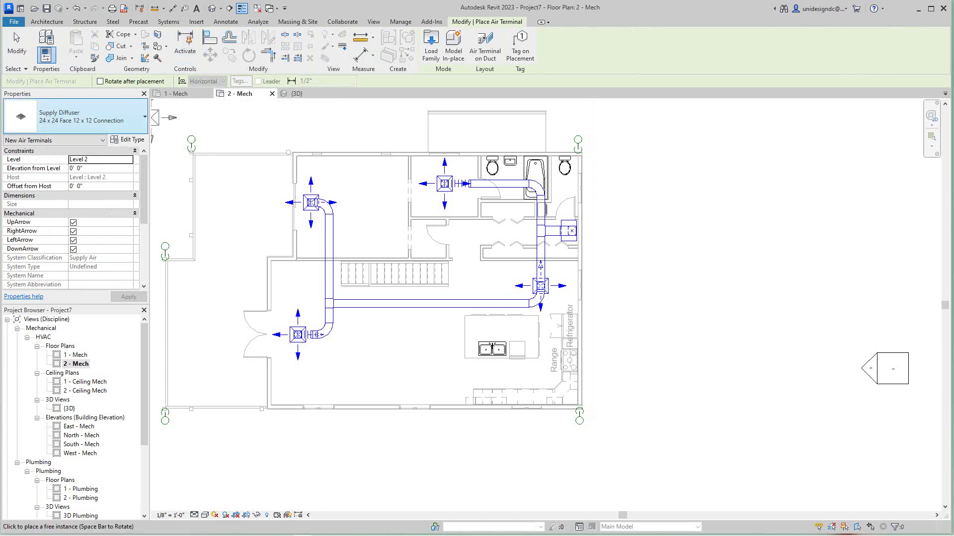
left_click(75, 116)
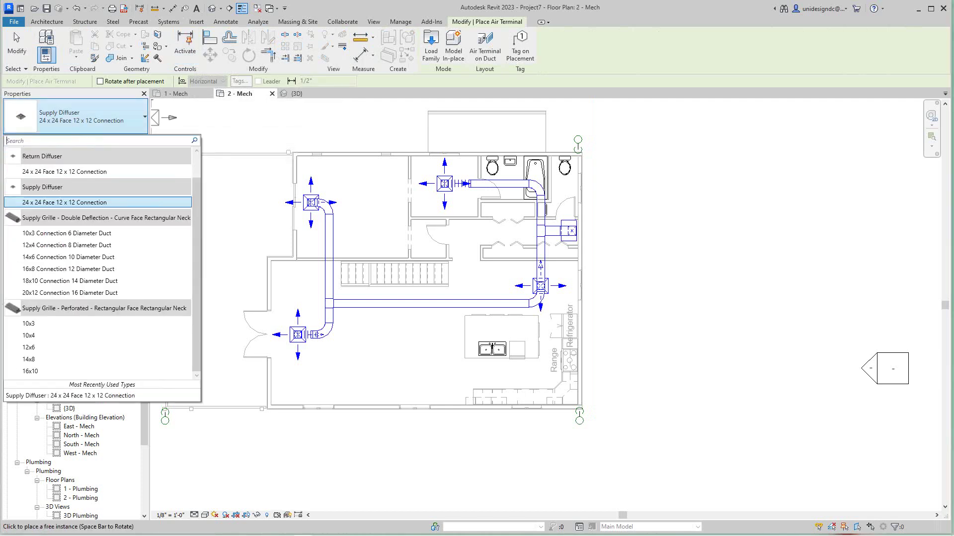
left_click(75, 171)
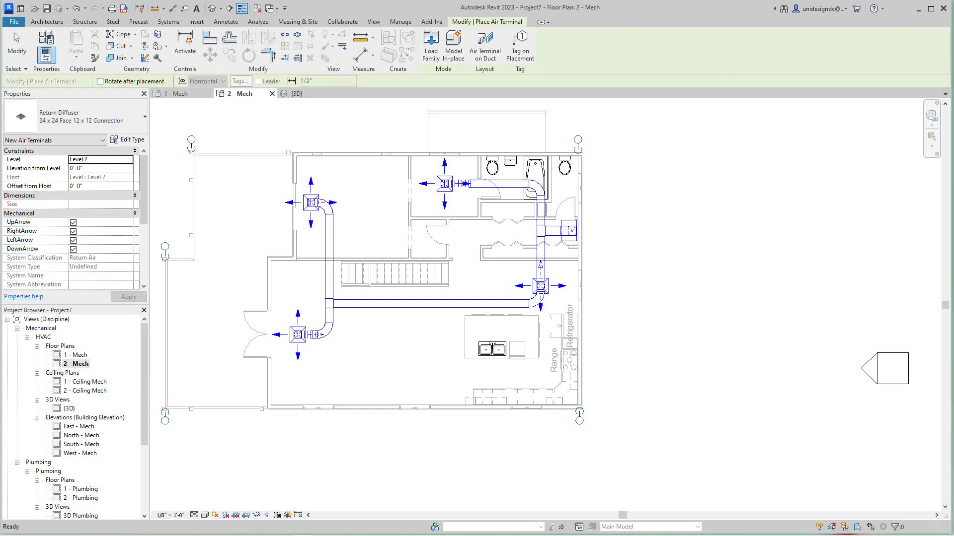
scroll(364, 204, "up", 2)
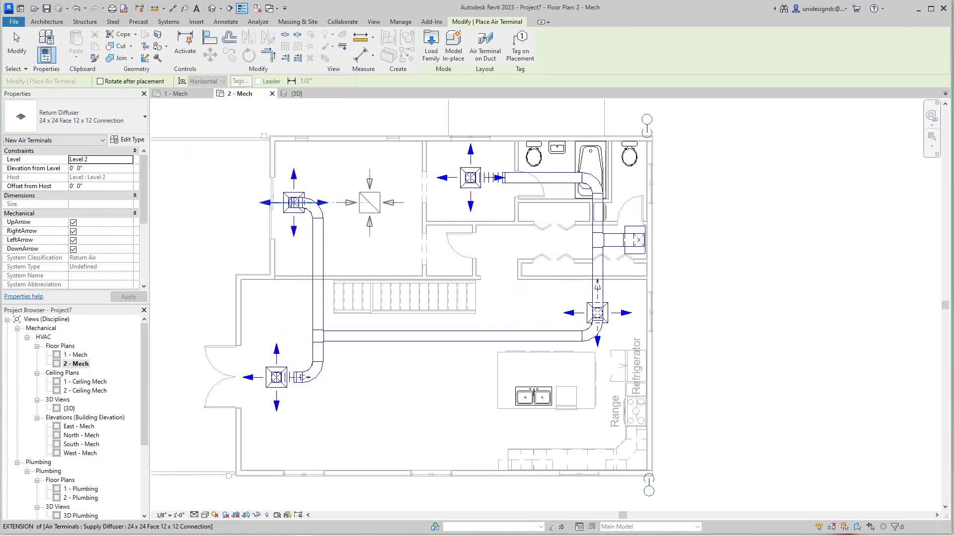
scroll(367, 202, "up", 2)
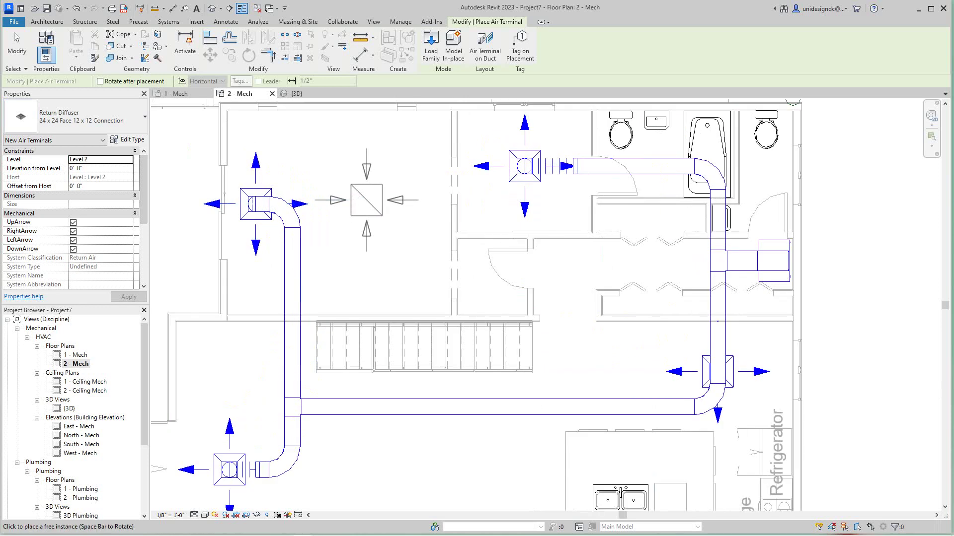
scroll(356, 204, "down", 3)
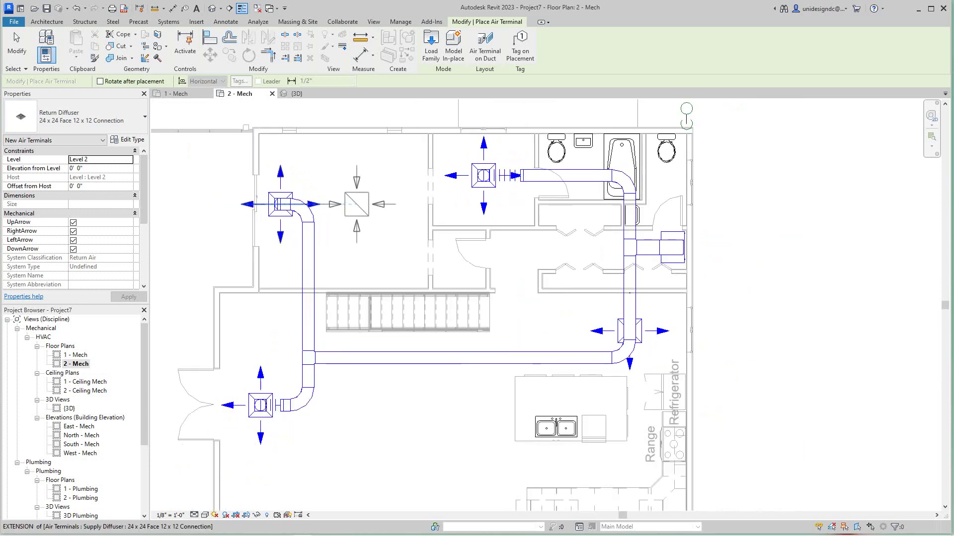
scroll(356, 204, "up", 2)
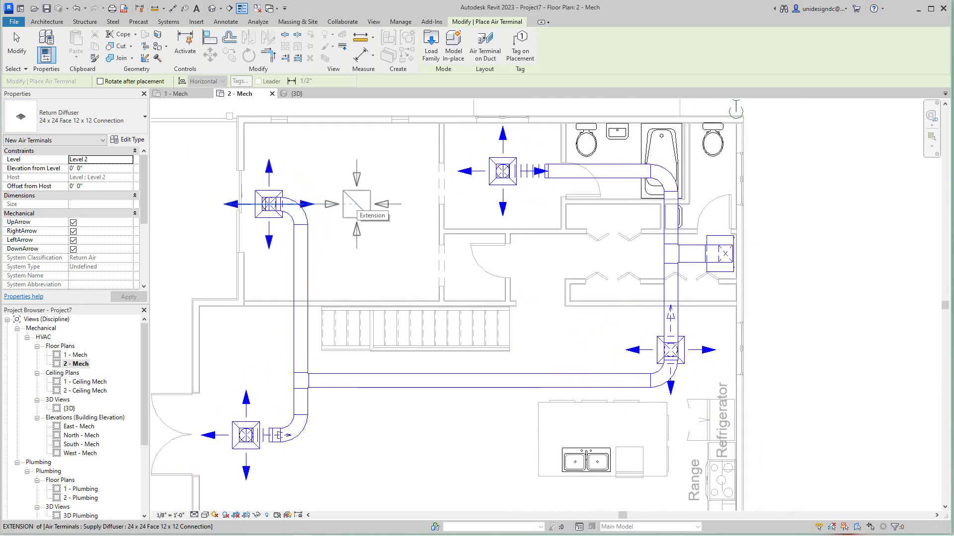
scroll(356, 204, "up", 1)
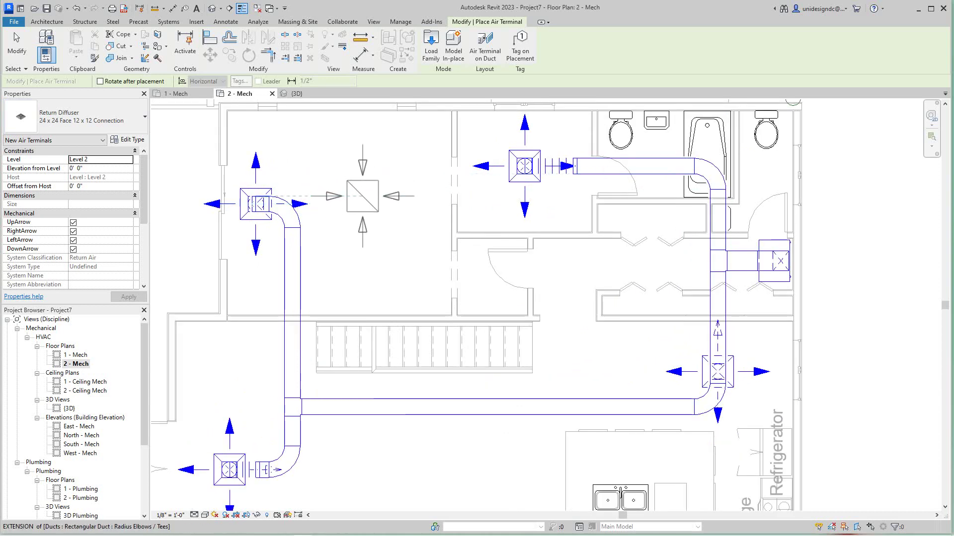
left_click(363, 197)
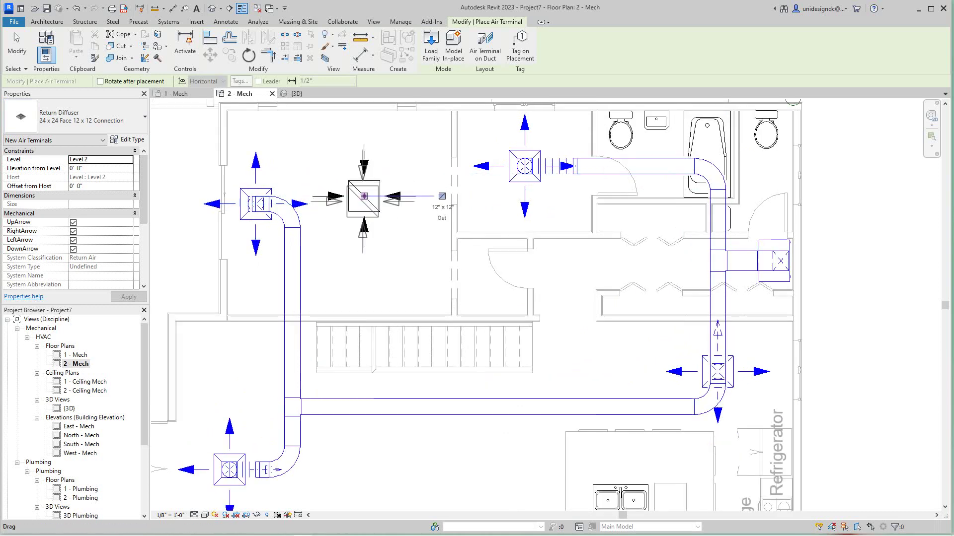
Step: Place two more return diffusers, one beside the living area's entrance-side supply diffuser and one between the stairs and the supply diffuser near the kitchen
middle_click_drag(357, 243, 369, 79)
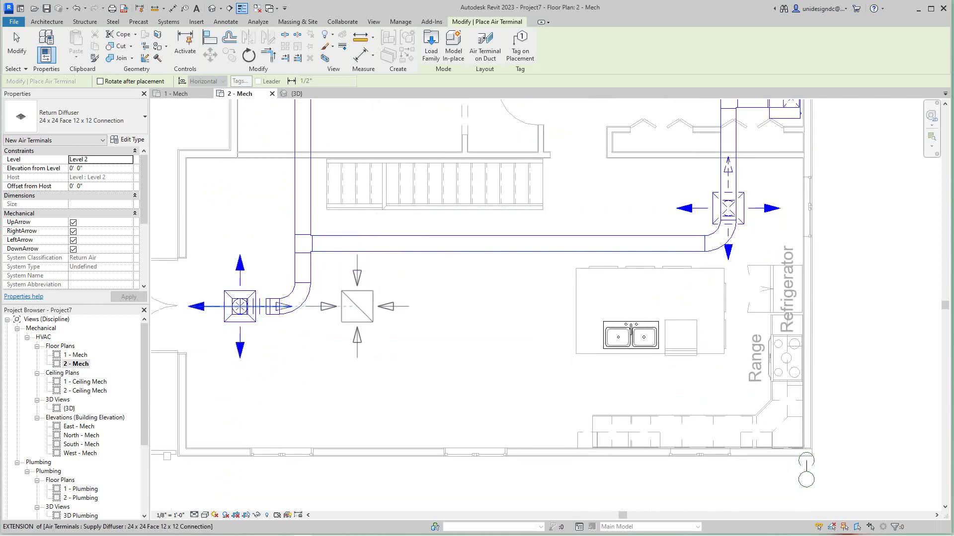
left_click(361, 306)
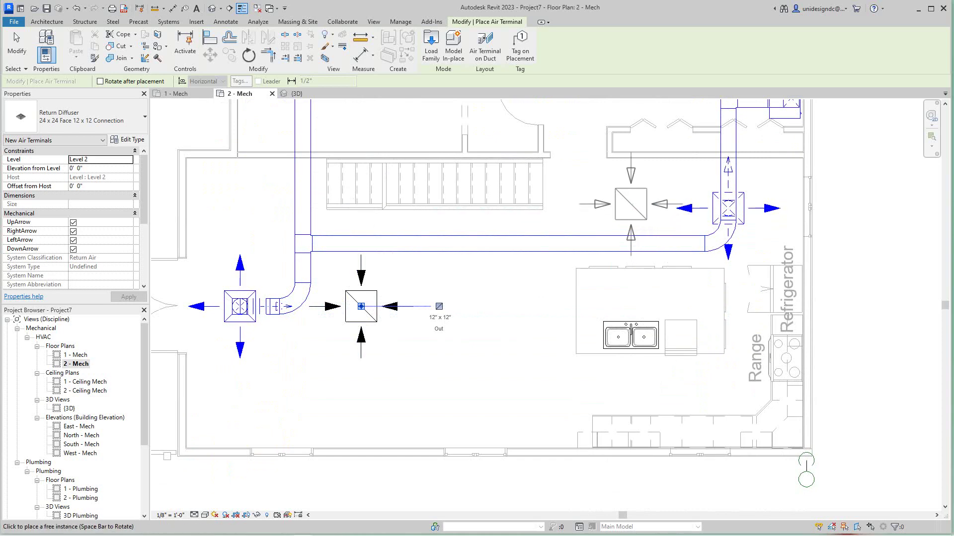
scroll(613, 212, "down", 2)
middle_click_drag(613, 211, 587, 308)
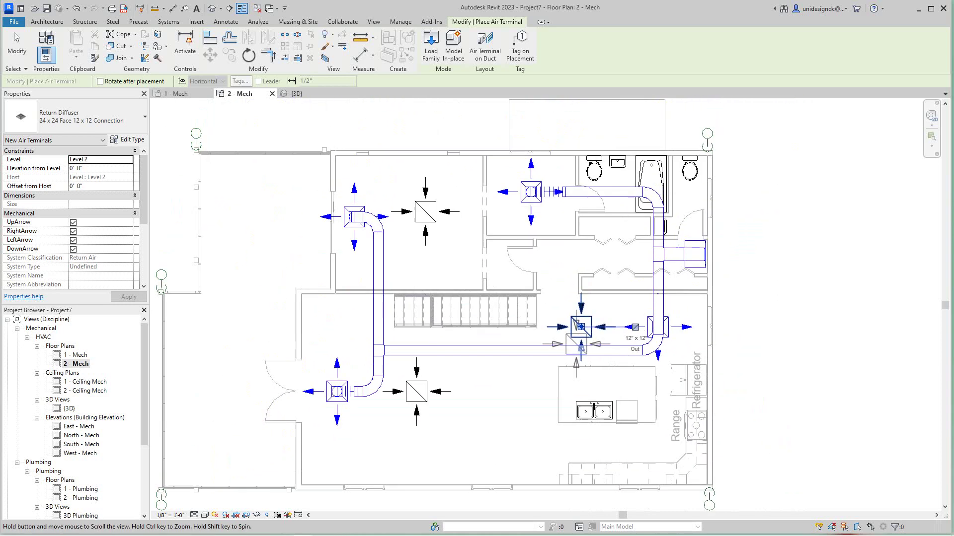
Step: Examine the small upper room, hallway and closet area for another possible return diffuser position
scroll(537, 281, "up", 2)
scroll(537, 281, "up", 1)
middle_click_drag(541, 217, 494, 362)
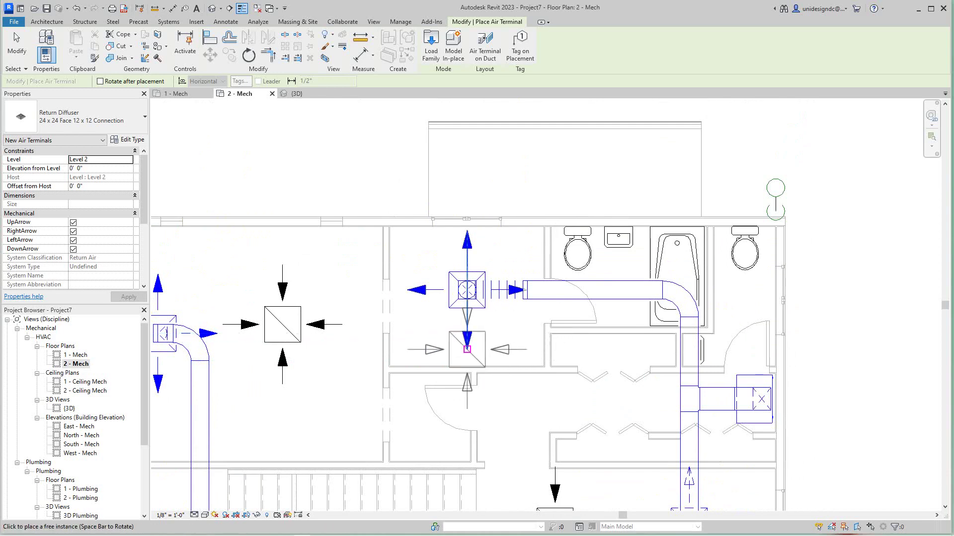
scroll(412, 296, "down", 1)
scroll(462, 365, "up", 1)
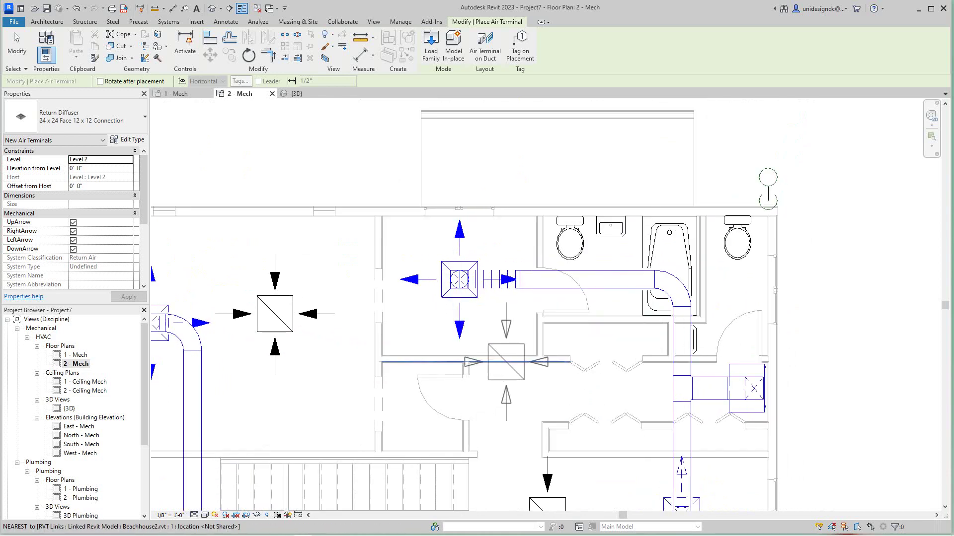
scroll(505, 362, "down", 1)
scroll(563, 364, "down", 2)
scroll(562, 366, "down", 1)
middle_click_drag(562, 362, 554, 303)
scroll(580, 326, "up", 3)
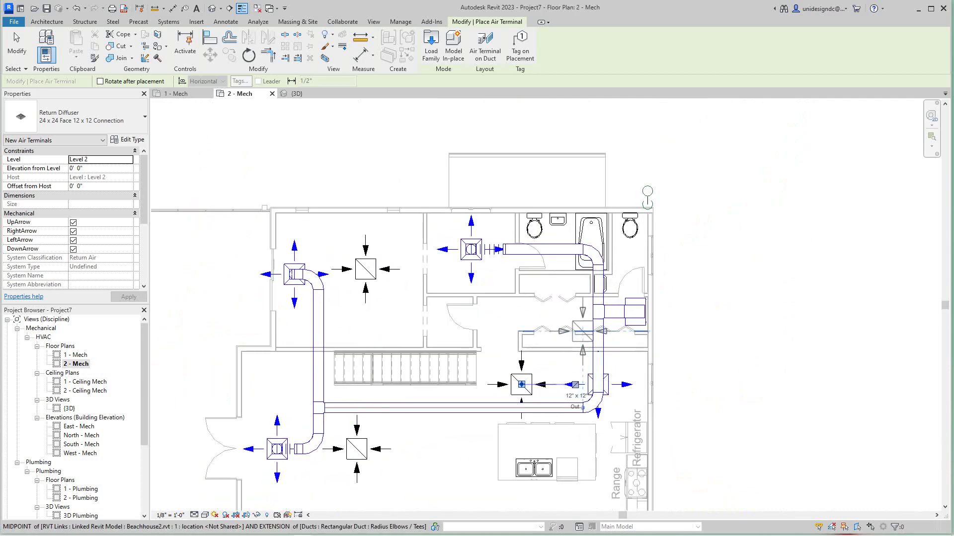
scroll(581, 327, "up", 1)
scroll(501, 301, "up", 3)
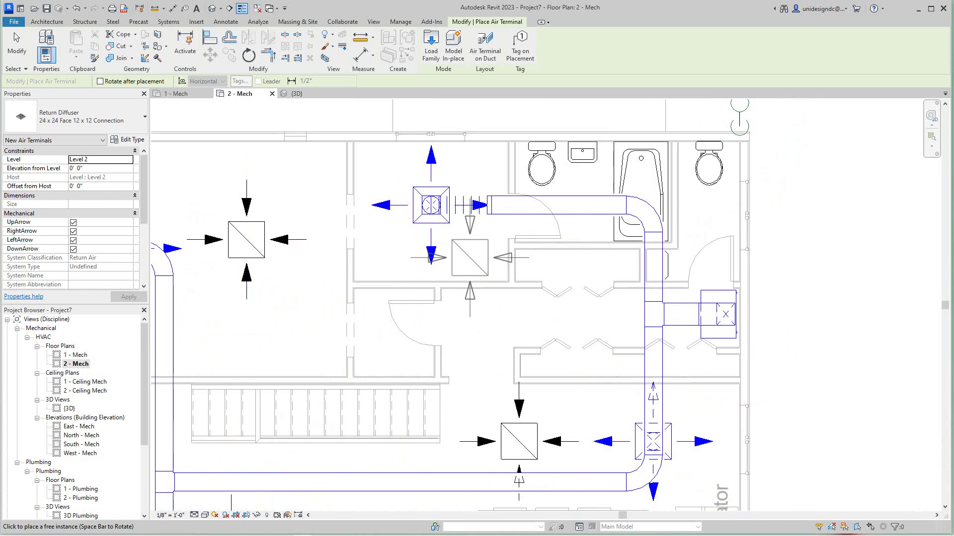
Step: End diffuser placement and create a Return Air duct system from the air handling unit and the three return diffusers
key("Escape")
key("Escape")
scroll(484, 276, "down", 3)
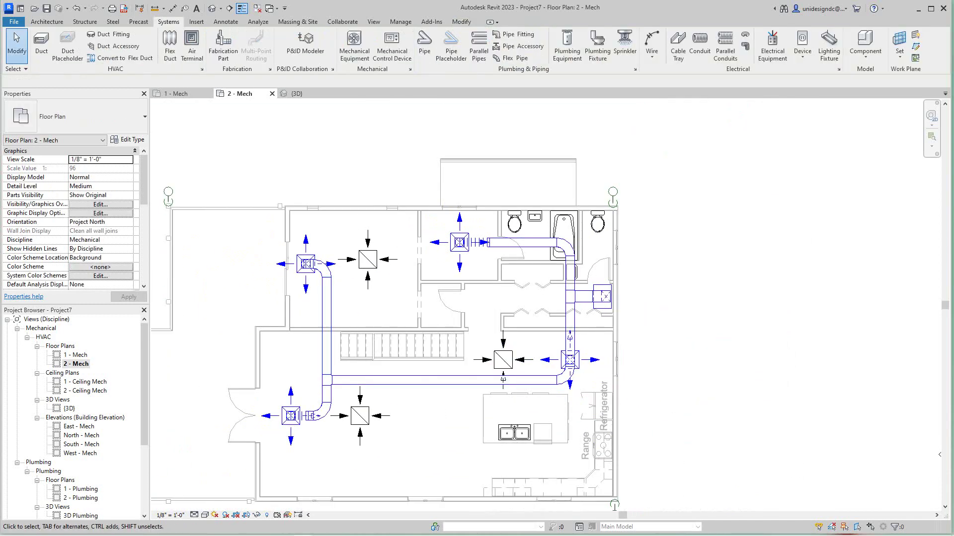
scroll(435, 298, "down", 1)
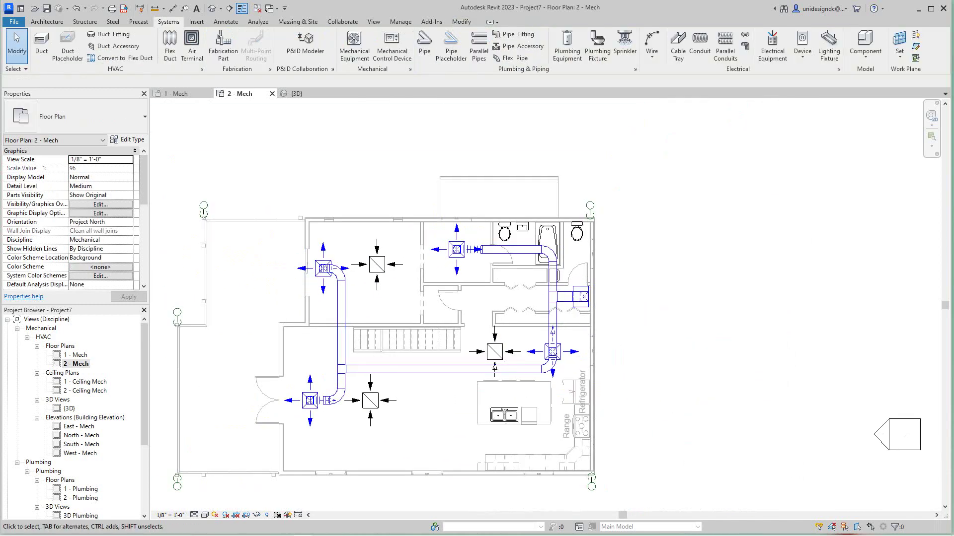
scroll(555, 330, "up", 2)
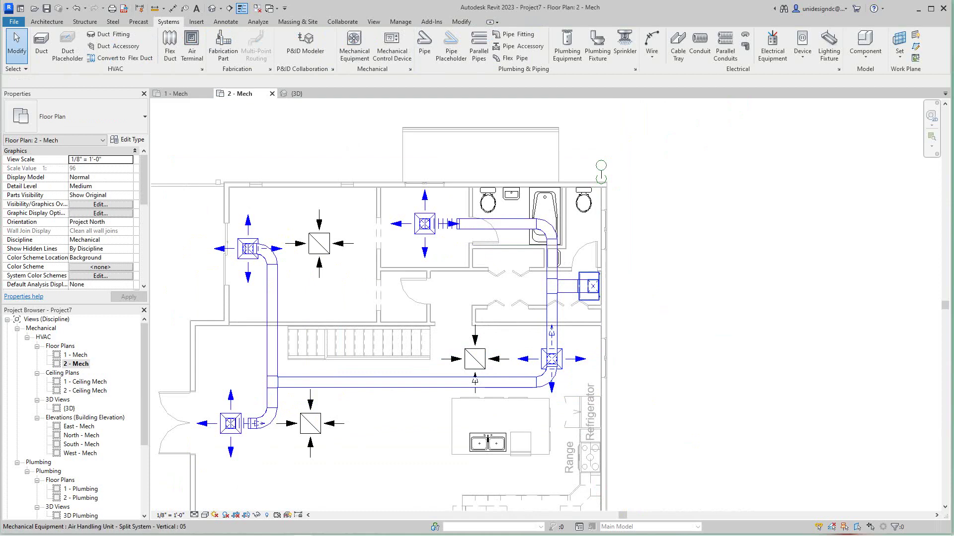
left_click(589, 287)
left_click(475, 359, "ctrl")
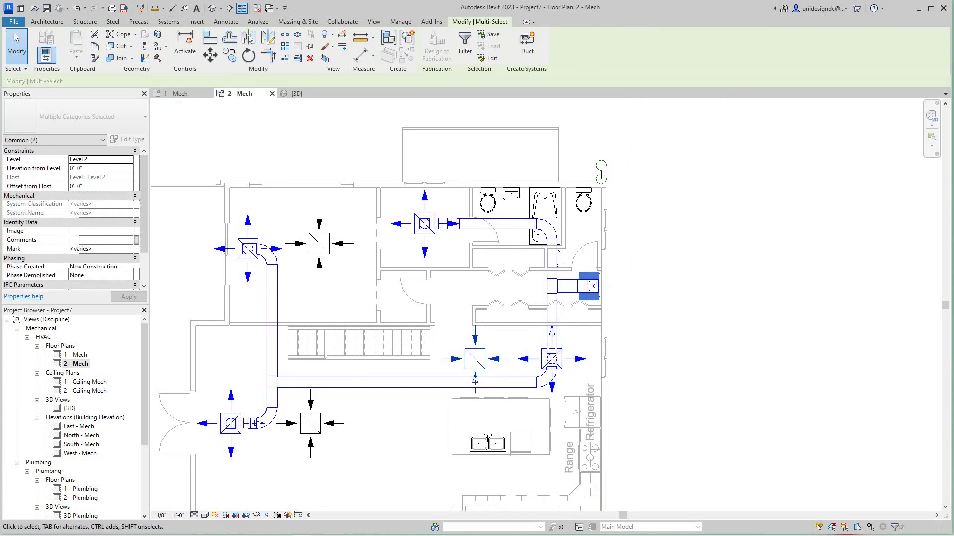
left_click(425, 223, "ctrl")
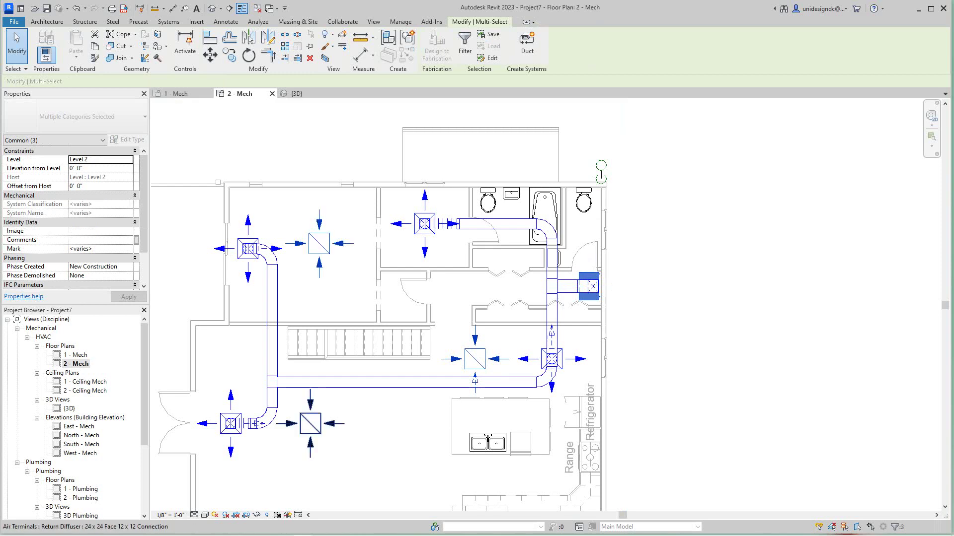
left_click(527, 42)
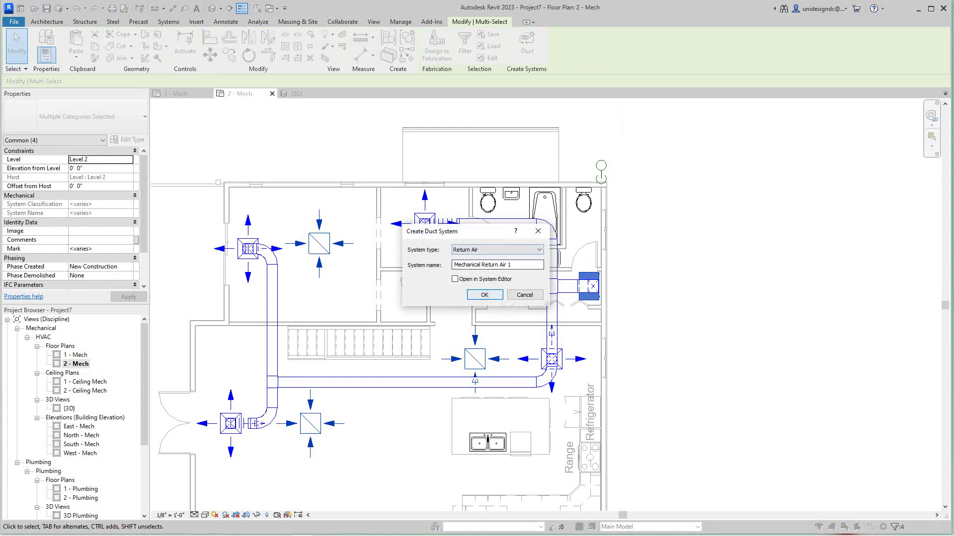
key("Return")
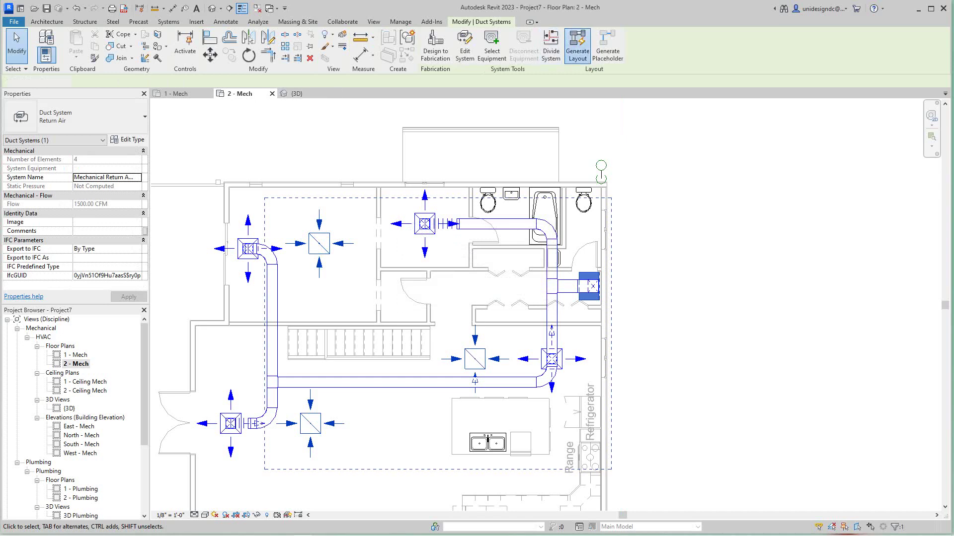
Step: Start generating the return air duct layout and set the main duct offset to 10' 6"
left_click(577, 48)
left_click(38, 44)
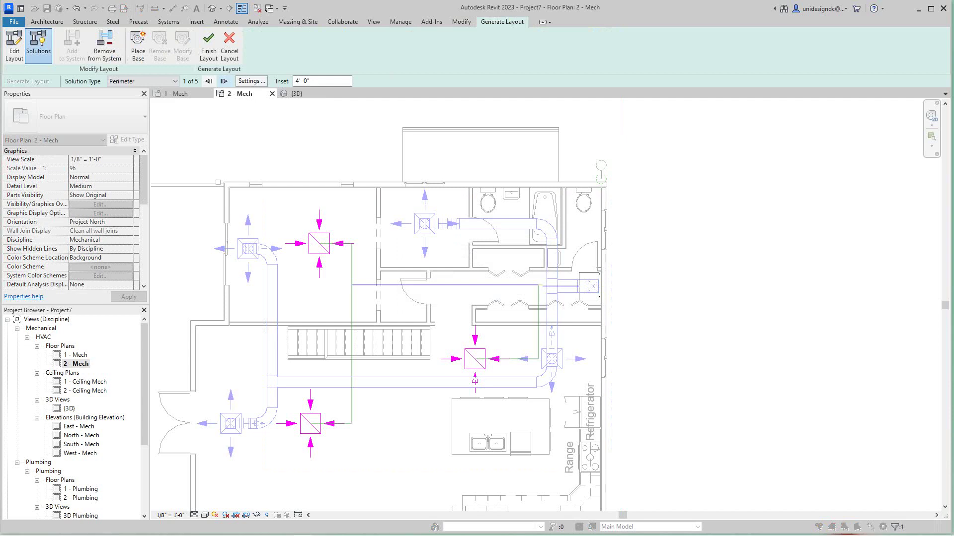
scroll(400, 359, "down", 3)
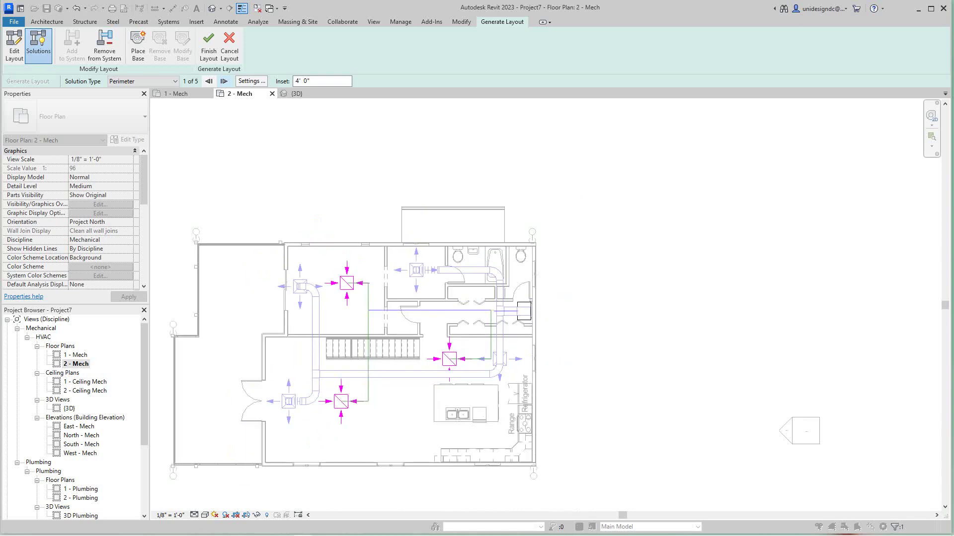
left_click(251, 81)
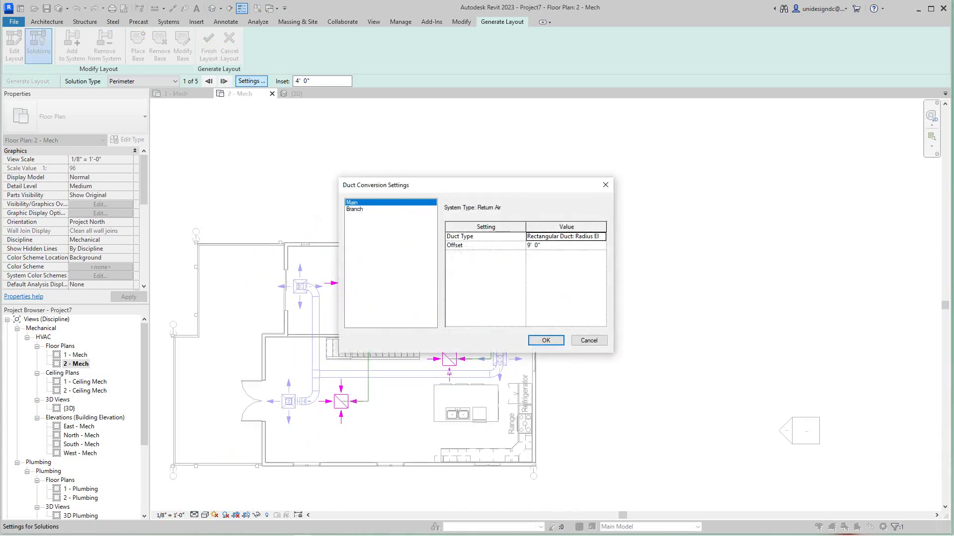
left_click(530, 245)
key("Return")
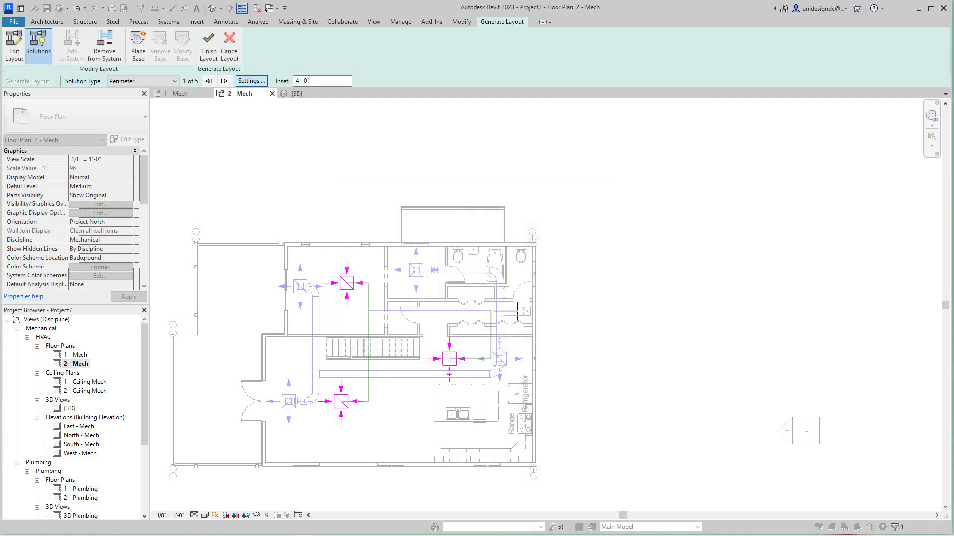
Step: Set the return air branch flex duct type to Flex Duct Round : Flex - Round in the duct conversion settings
left_click(251, 81)
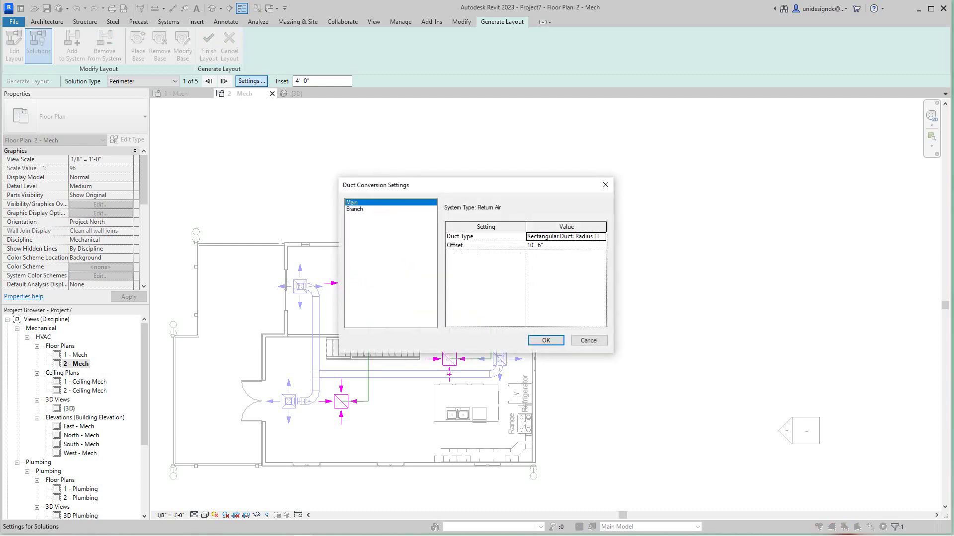
left_click(354, 209)
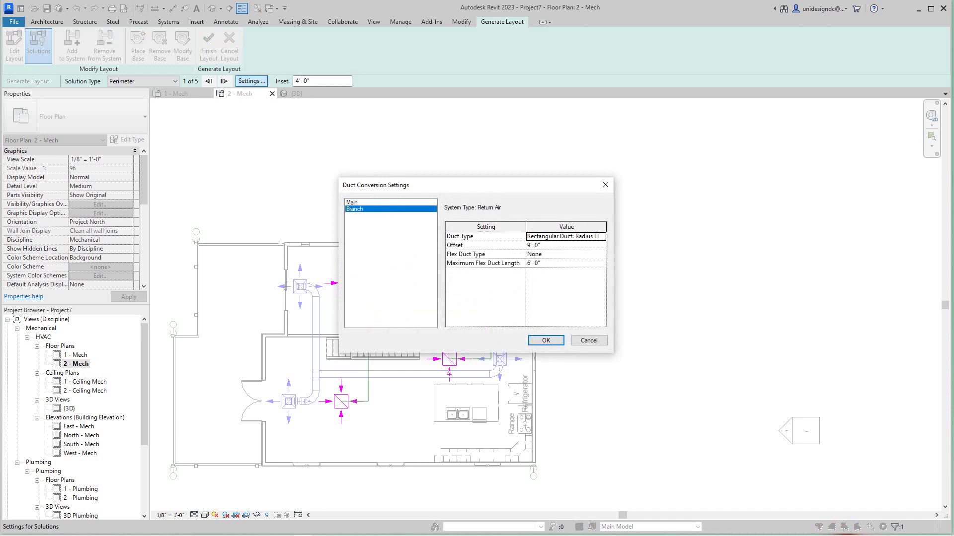
left_click(565, 254)
left_click(601, 254)
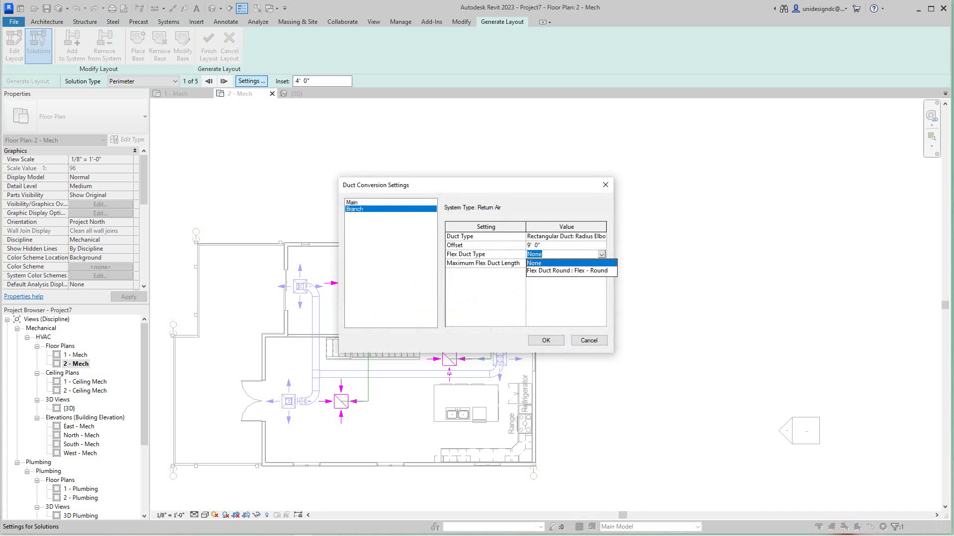
left_click(566, 270)
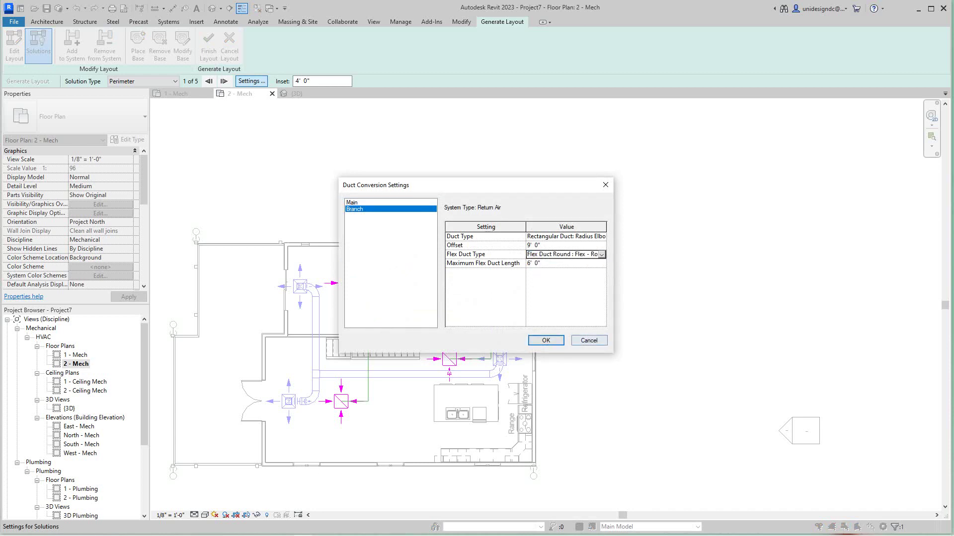
key("Return")
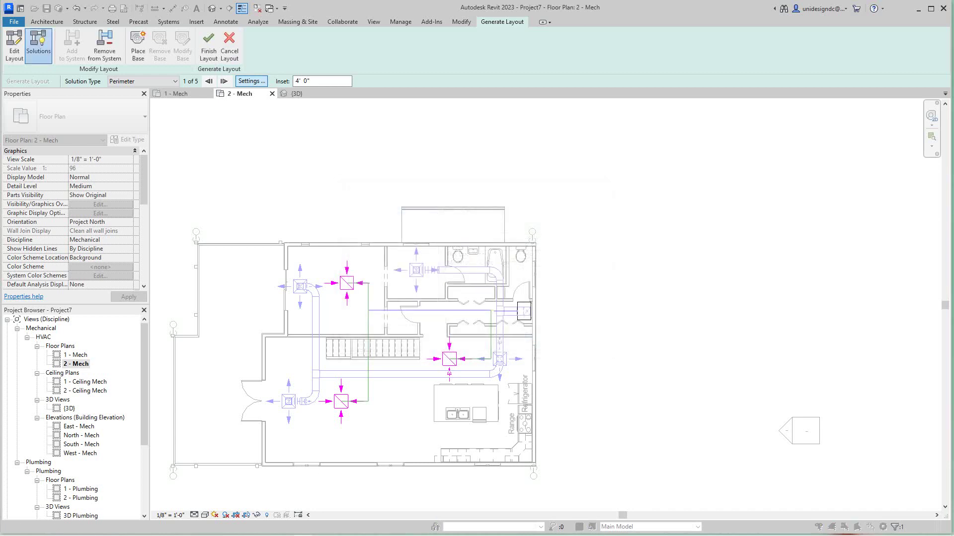
Step: Compare the five Perimeter layout solutions for the return air system and go back to solution 1 of 5
scroll(486, 346, "up", 1)
scroll(297, 400, "up", 2)
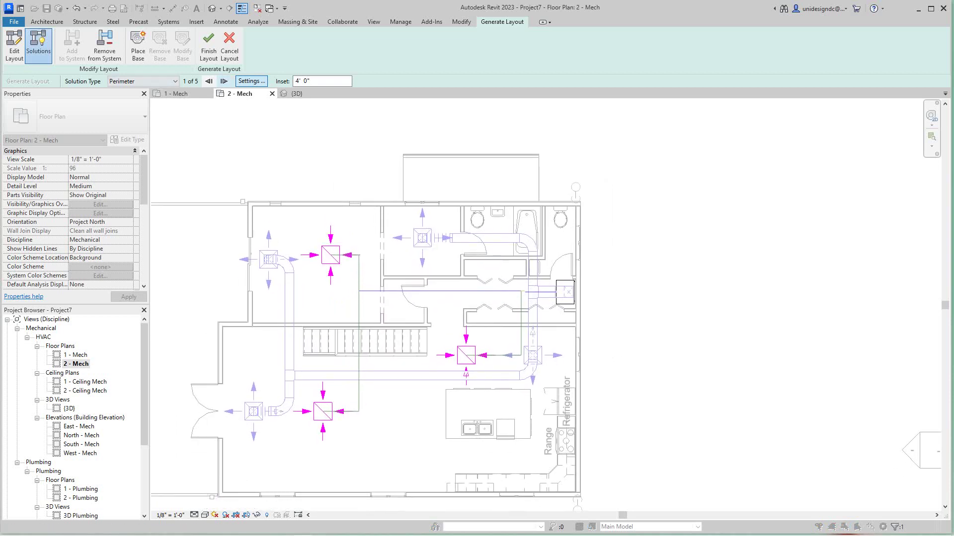
left_click(224, 81)
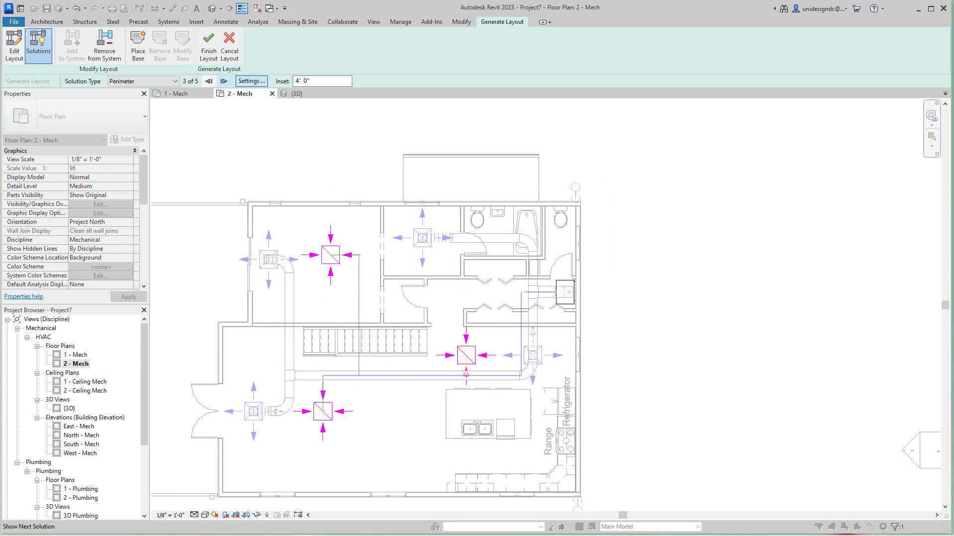
left_click(224, 81)
left_click(224, 81)
left_click(224, 81)
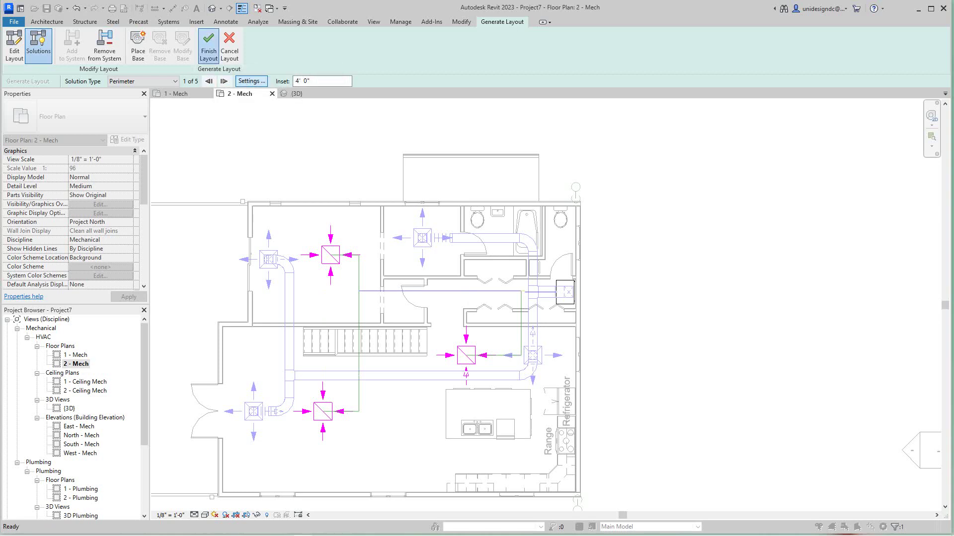
Step: Finish the return air layout with Perimeter solution 1 of 5 to generate the ducts on the second-level plan
left_click(208, 45)
scroll(466, 317, "up", 2)
scroll(466, 317, "down", 4)
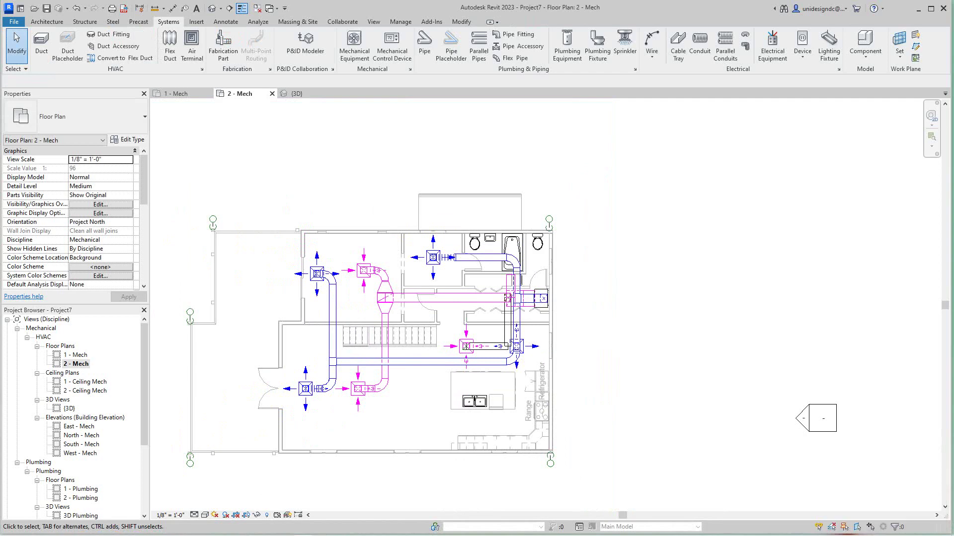
scroll(456, 302, "up", 3)
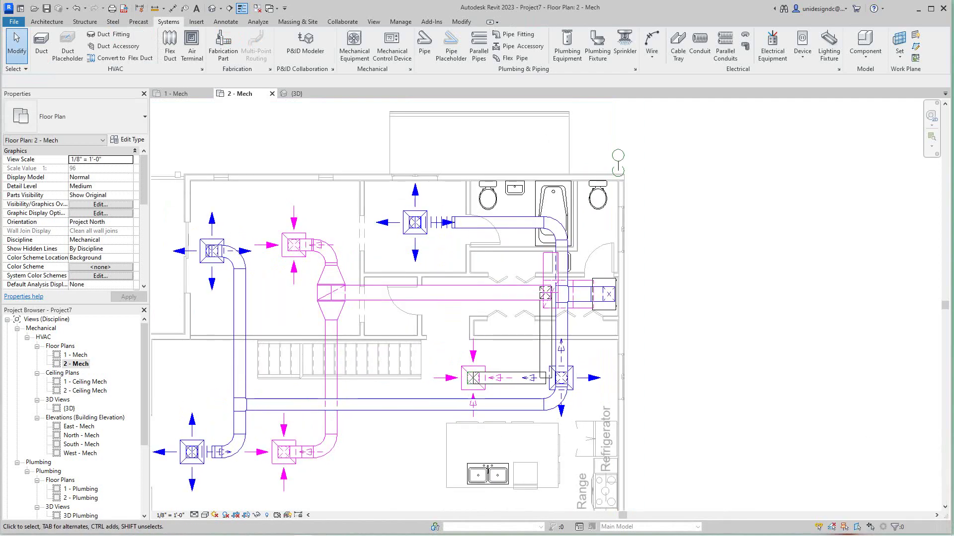
scroll(448, 236, "up", 1)
scroll(491, 294, "down", 2)
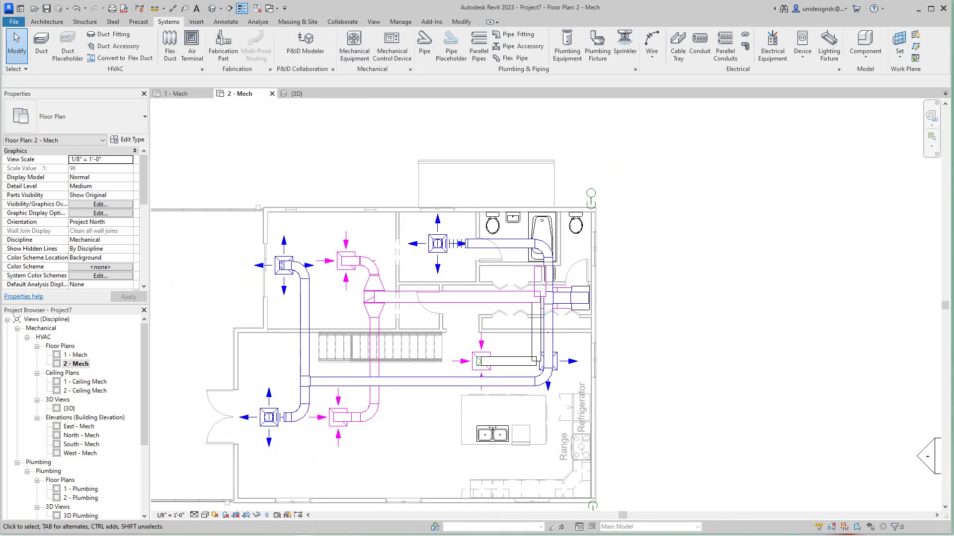
Step: In the default 3D view, set the long main return air duct to 12" wide and 12" high
left_click(212, 8)
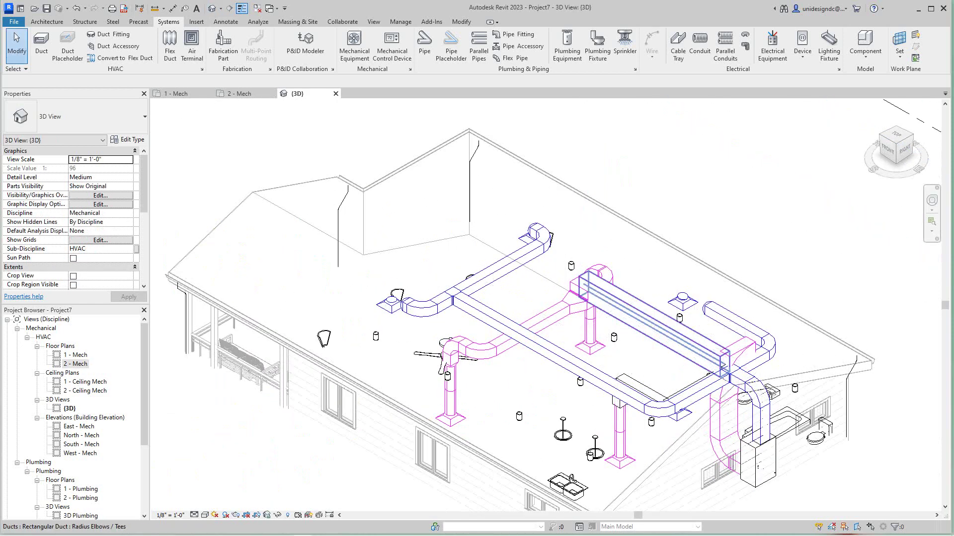
left_click(643, 329)
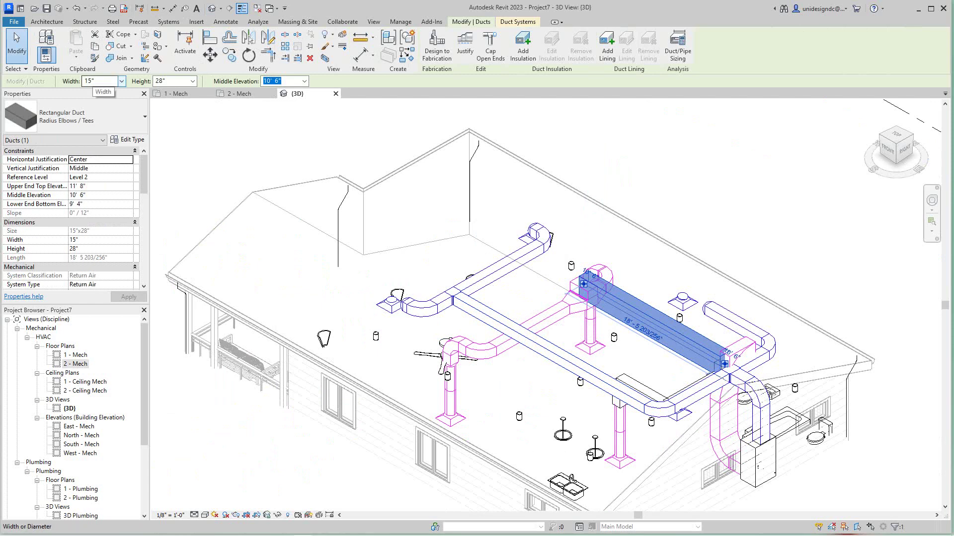
left_click(100, 81)
left_click(121, 92)
left_click(121, 91)
left_click(121, 92)
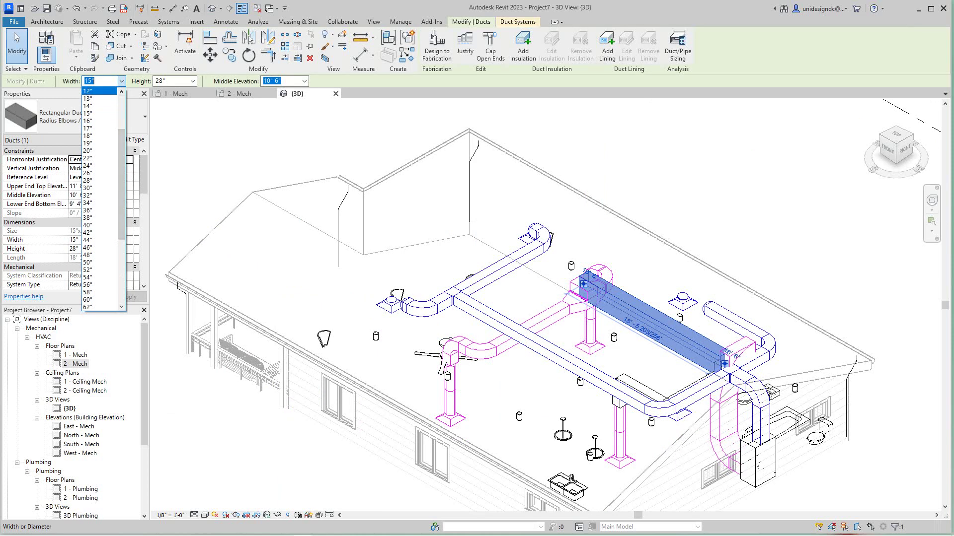
left_click(94, 91)
left_click(192, 81)
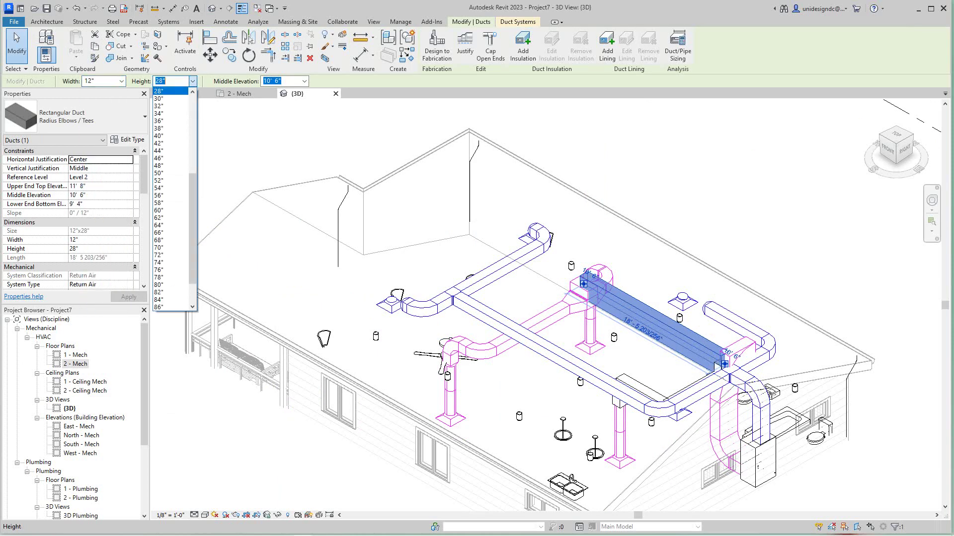
scroll(170, 199, "up", 4)
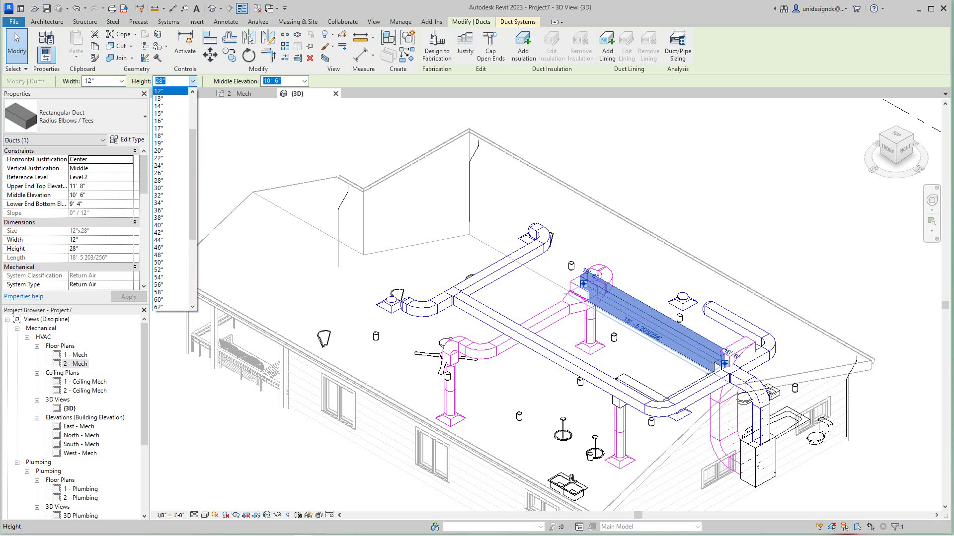
left_click(163, 92)
key("Escape")
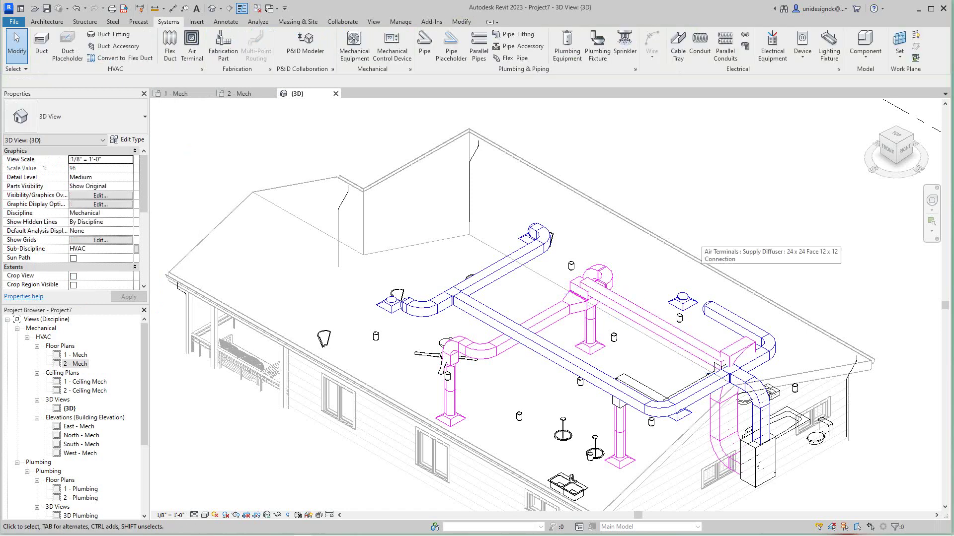
Step: Examine the resized return duct and its connections to the surrounding ductwork in 3D
scroll(594, 319, "up", 2)
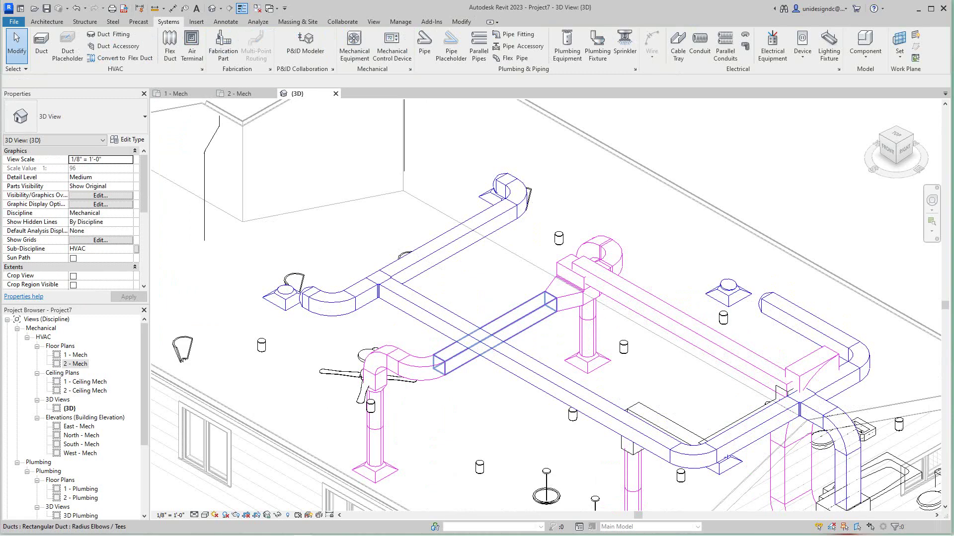
middle_click_drag(533, 307, 526, 270)
scroll(533, 270, "down", 1)
scroll(399, 346, "up", 2)
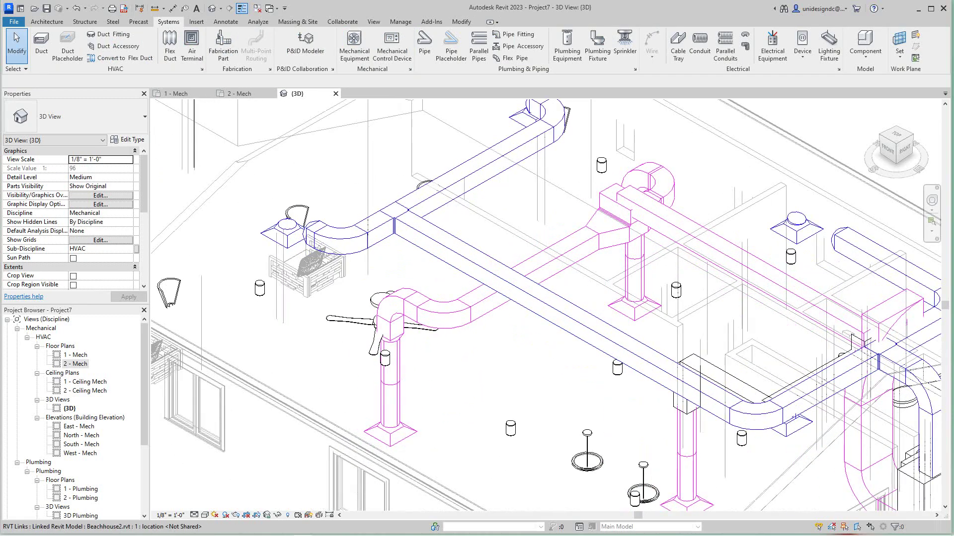
scroll(497, 344, "down", 4)
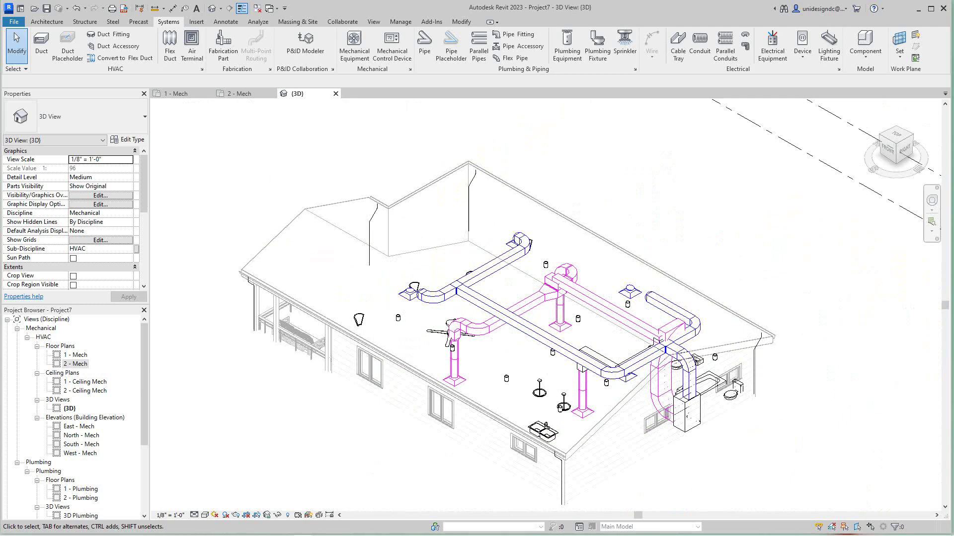
Step: Open the 2 - Mech floor plan and inspect the main return duct and the vertical return branch crossing the stairs
double_click(76, 363)
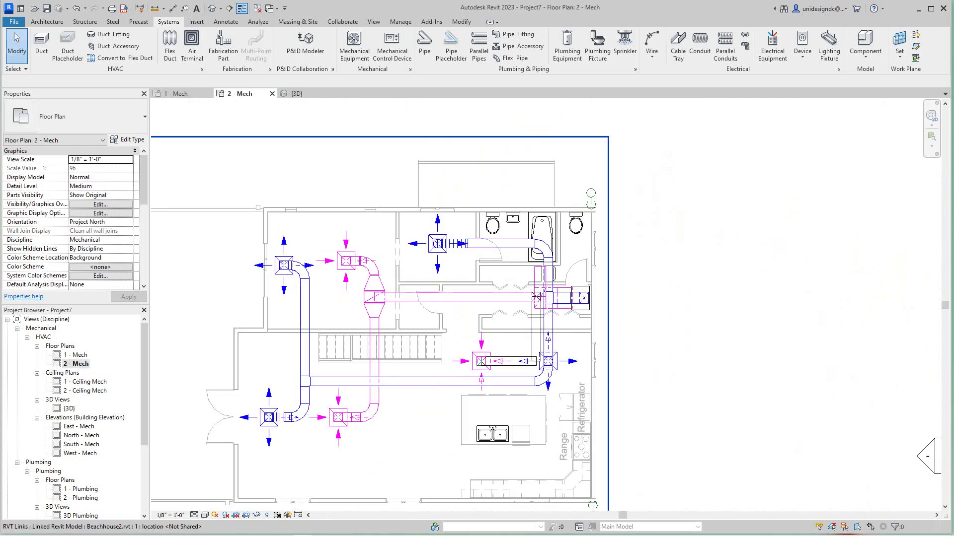
scroll(427, 358, "up", 1)
middle_click_drag(427, 357, 586, 357)
scroll(595, 360, "down", 1)
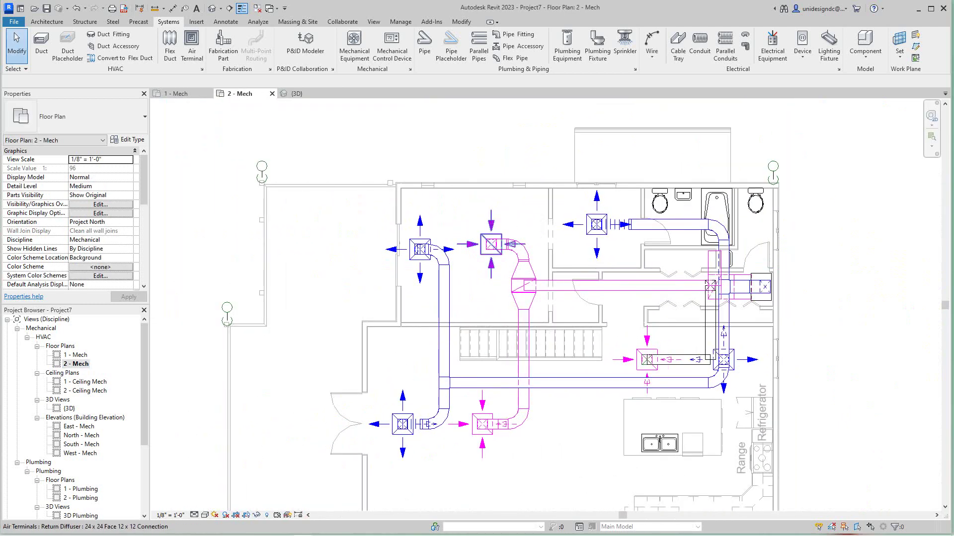
scroll(575, 328, "up", 2)
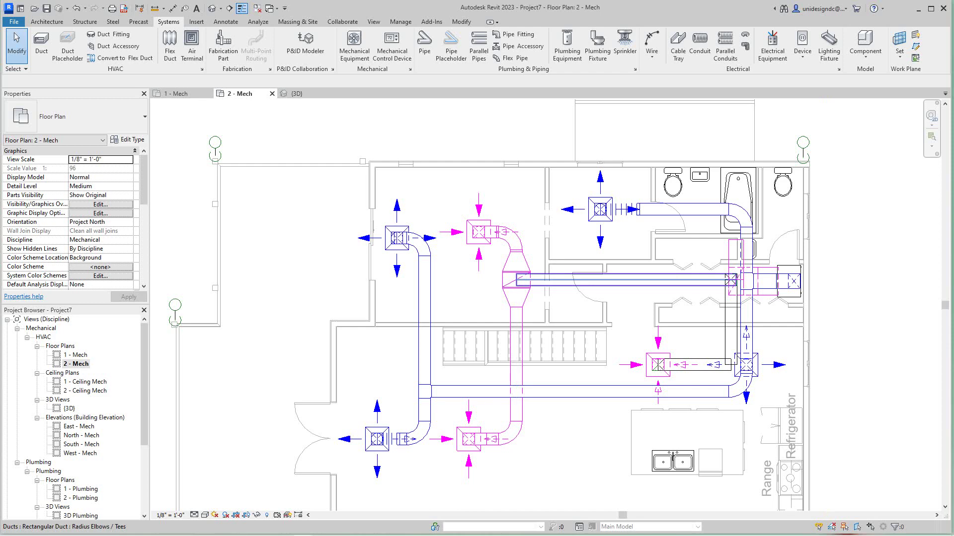
left_click(549, 281)
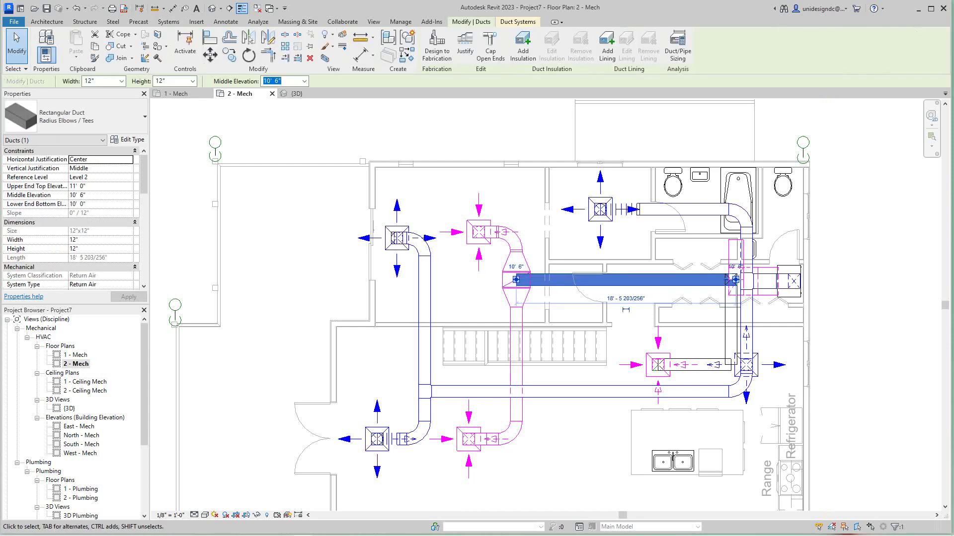
key("Escape")
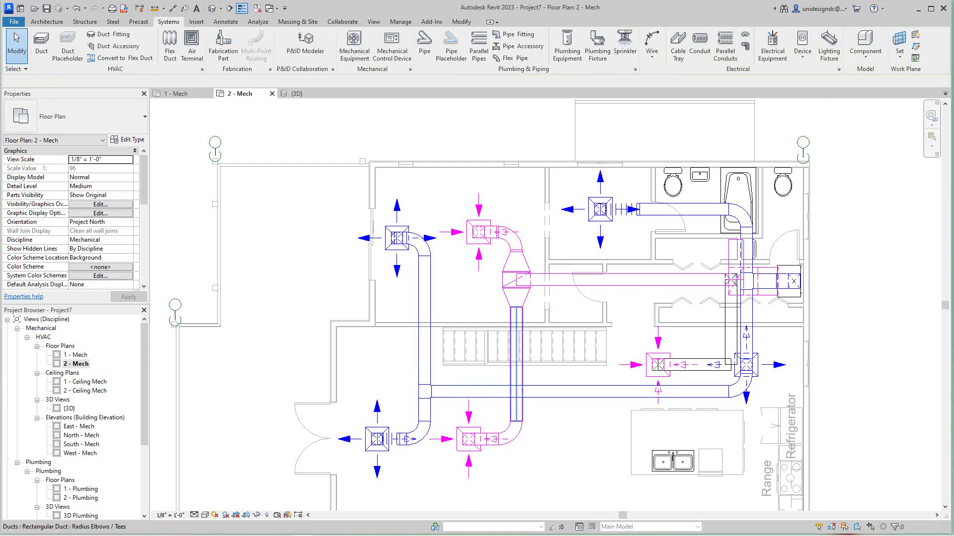
left_click(517, 380)
key("Escape")
scroll(579, 434, "down", 2)
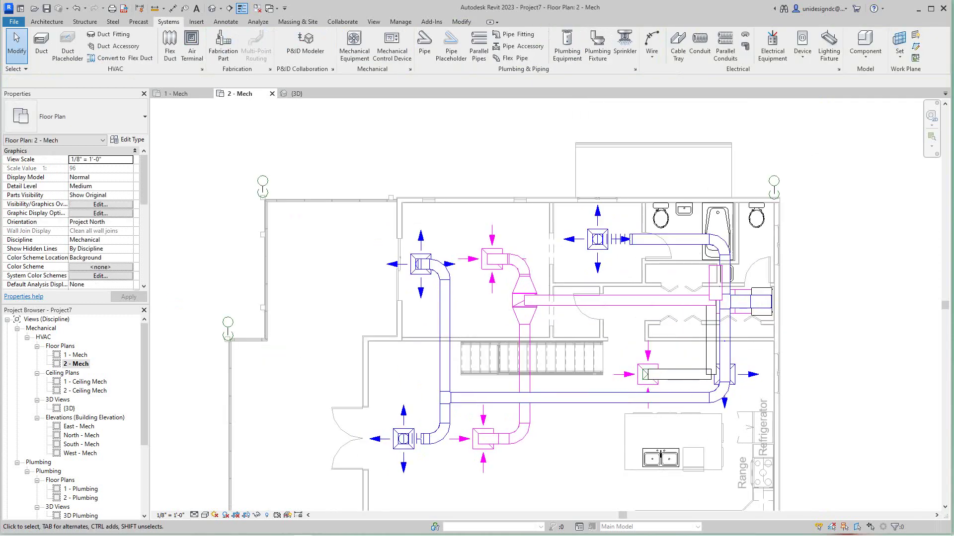
middle_click_drag(579, 434, 530, 381)
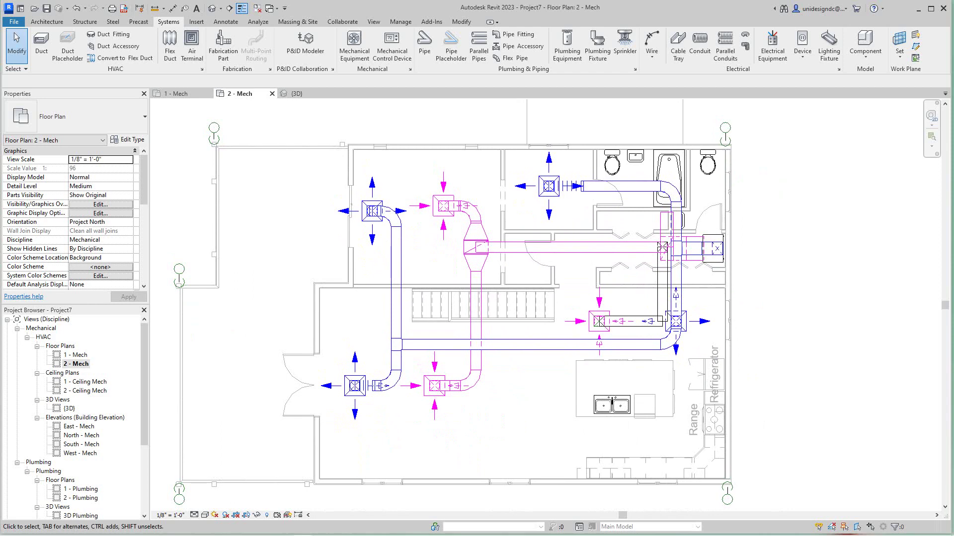
scroll(600, 429, "down", 2)
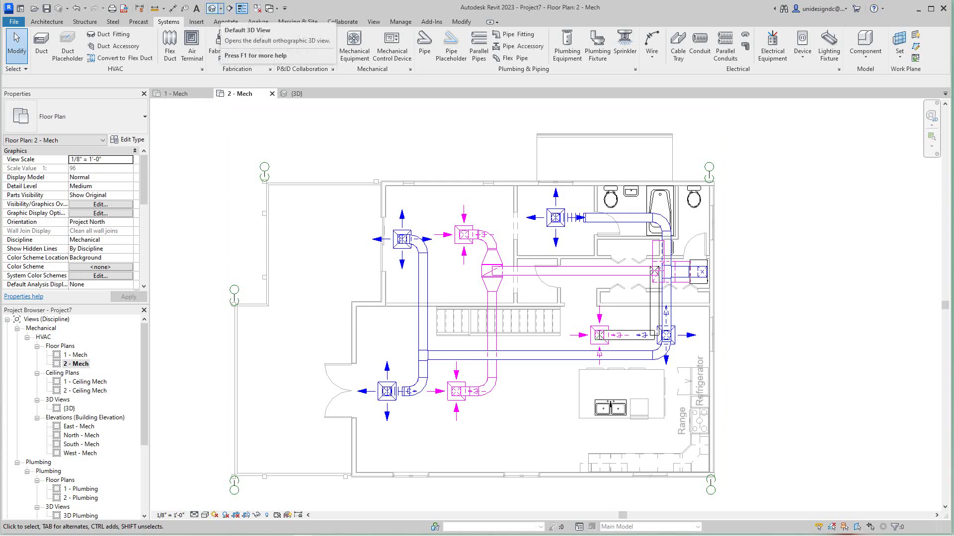
Step: In the 3D view, select all return diffusers in the entire project and set their elevation from level to 9' 0"
left_click(212, 8)
middle_click_drag(568, 287, 468, 295)
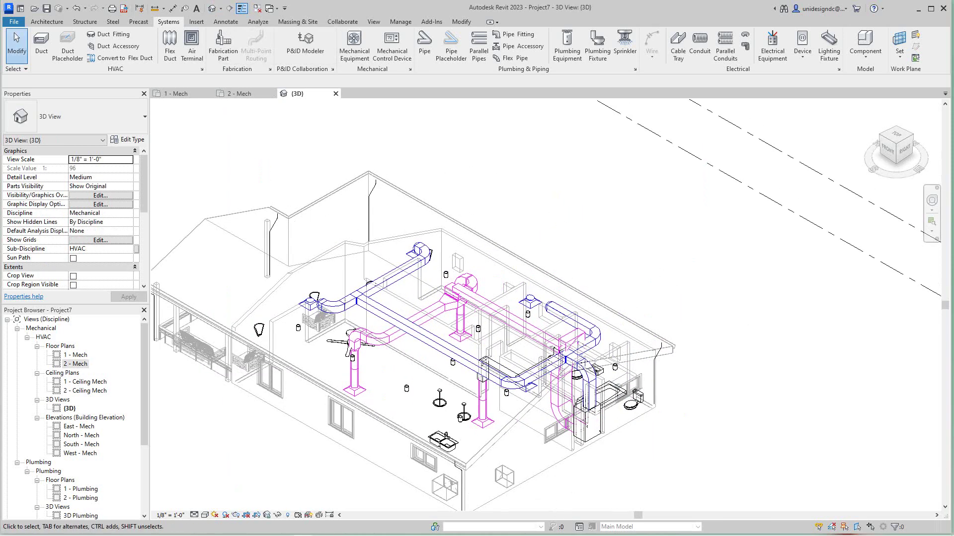
scroll(747, 323, "down", 2)
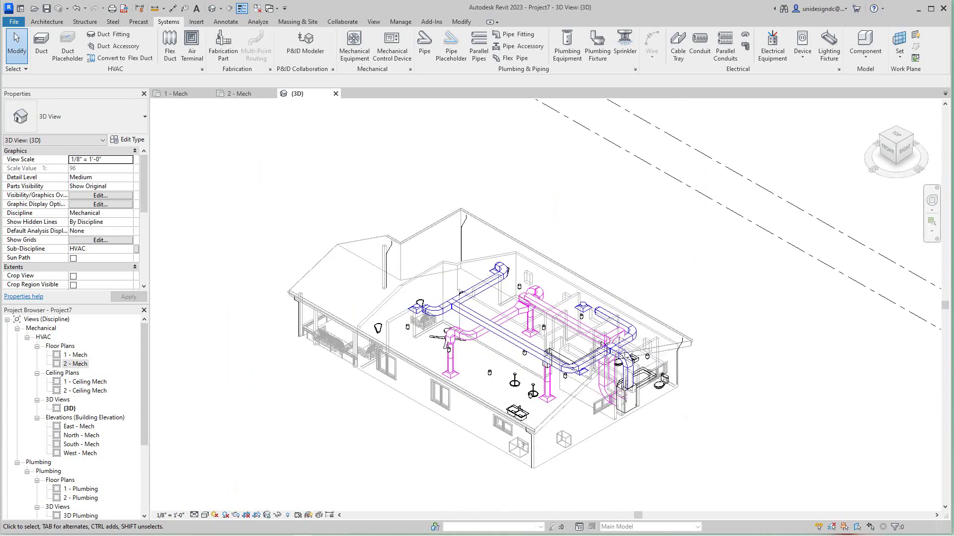
mouse_move(887, 149)
left_mouse_down()
mouse_move(901, 119)
mouse_move(916, 125)
mouse_move(919, 145)
left_mouse_up()
middle_click_drag(534, 333, 474, 342, "shift")
scroll(591, 355, "up", 5)
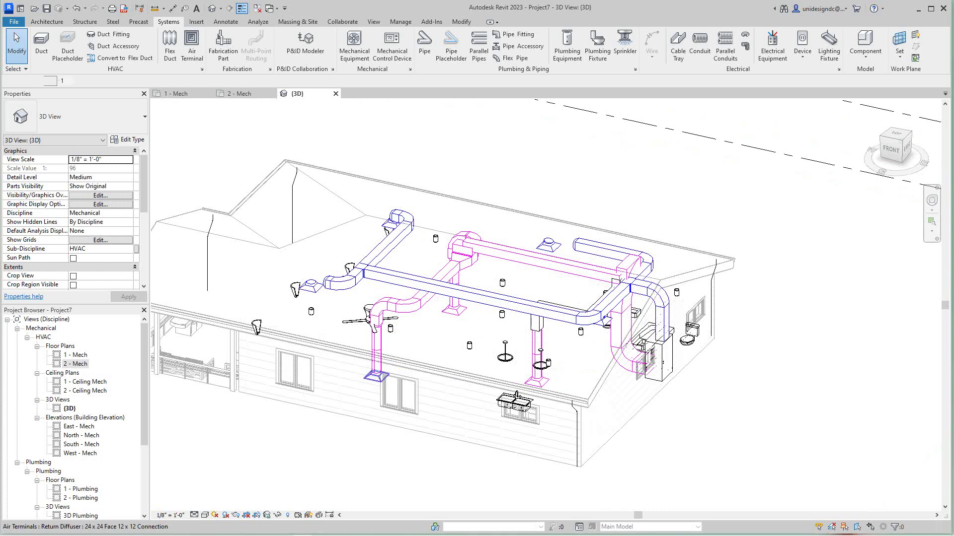
left_click(376, 376)
right_click(367, 379)
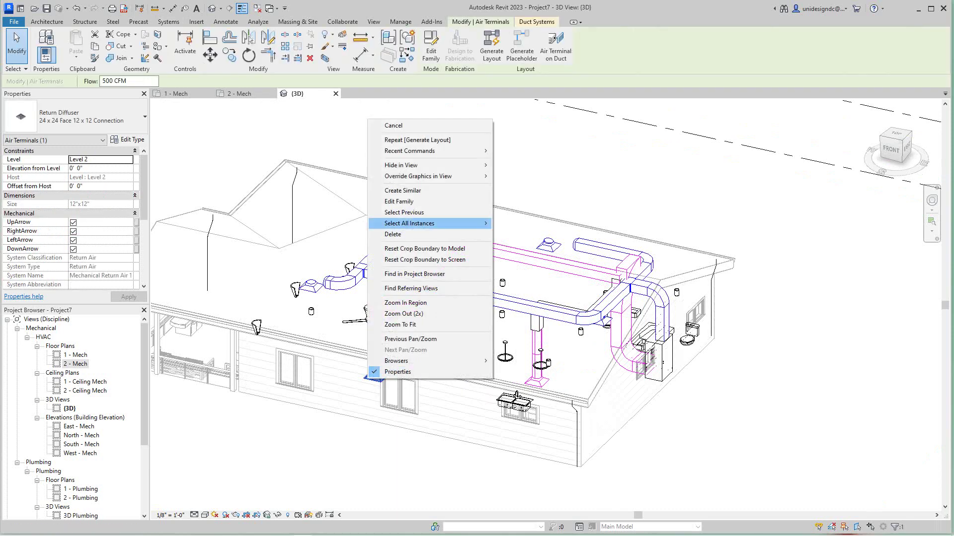
mouse_move(432, 223)
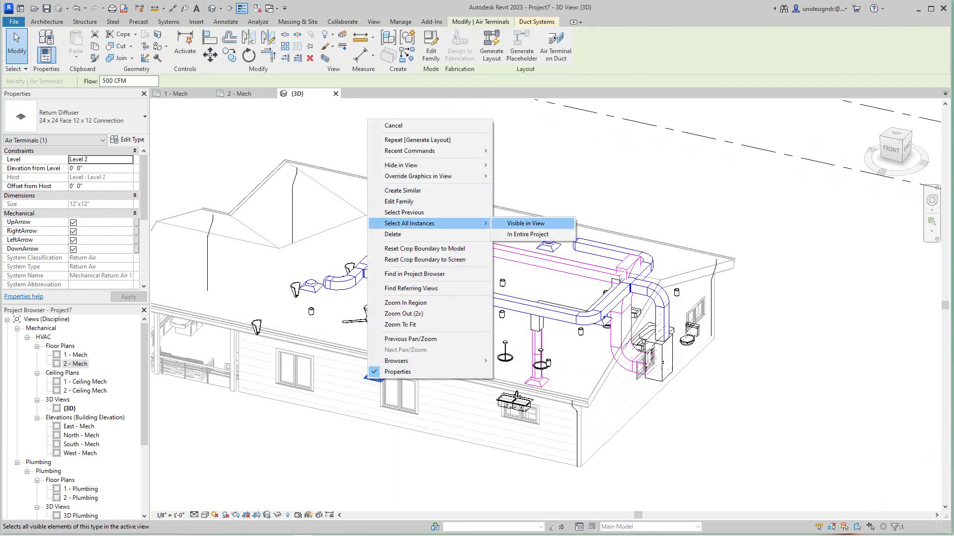
left_click(528, 234)
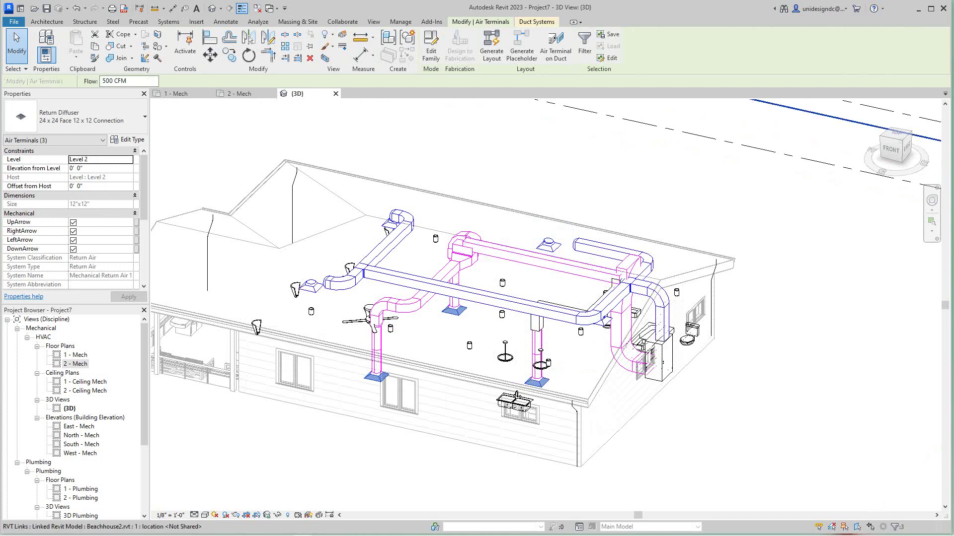
left_click(100, 168)
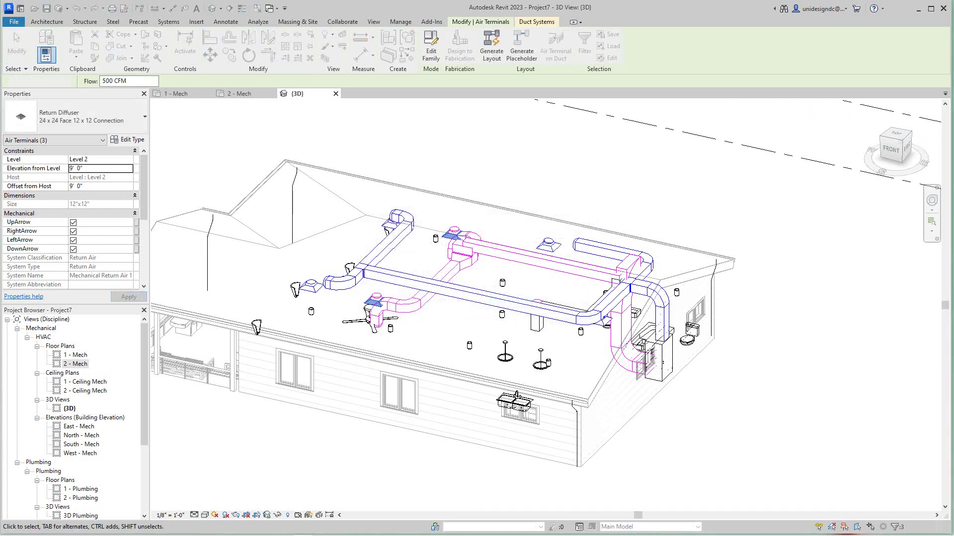
key("Escape")
middle_click_drag(553, 215, 557, 224)
scroll(492, 209, "down", 1)
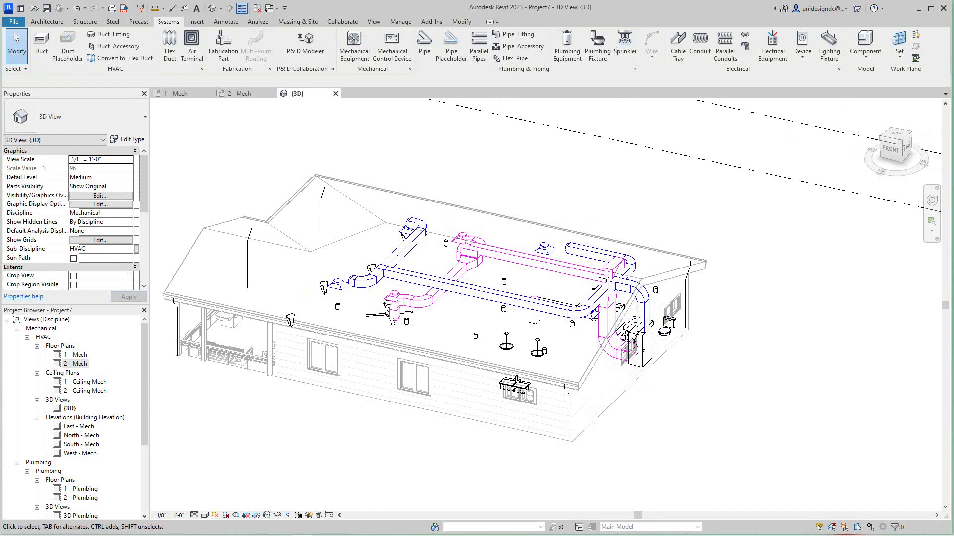
Step: Go back to the 2 - Mech floor plan and review the supply and return duct layout with the raised diffusers
double_click(76, 363)
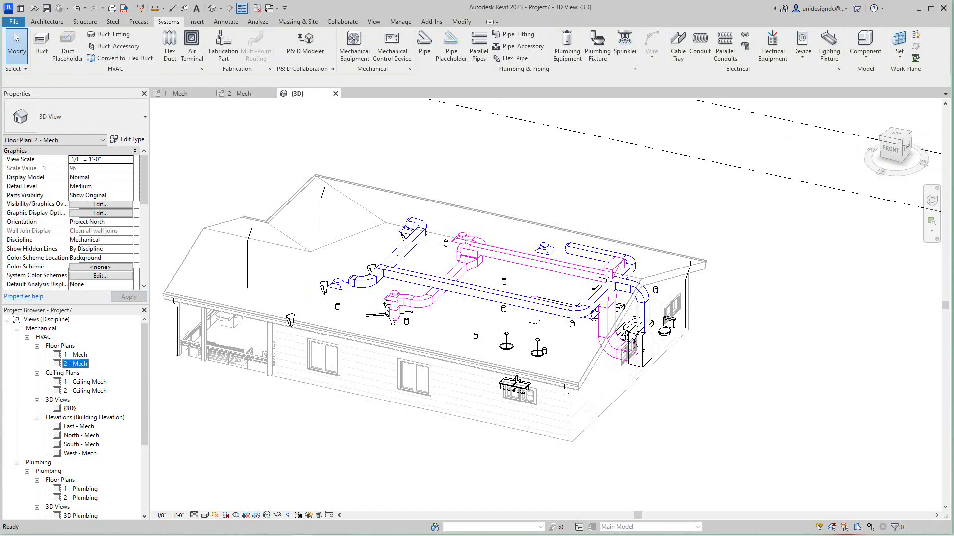
scroll(397, 264, "up", 2)
scroll(499, 357, "down", 1)
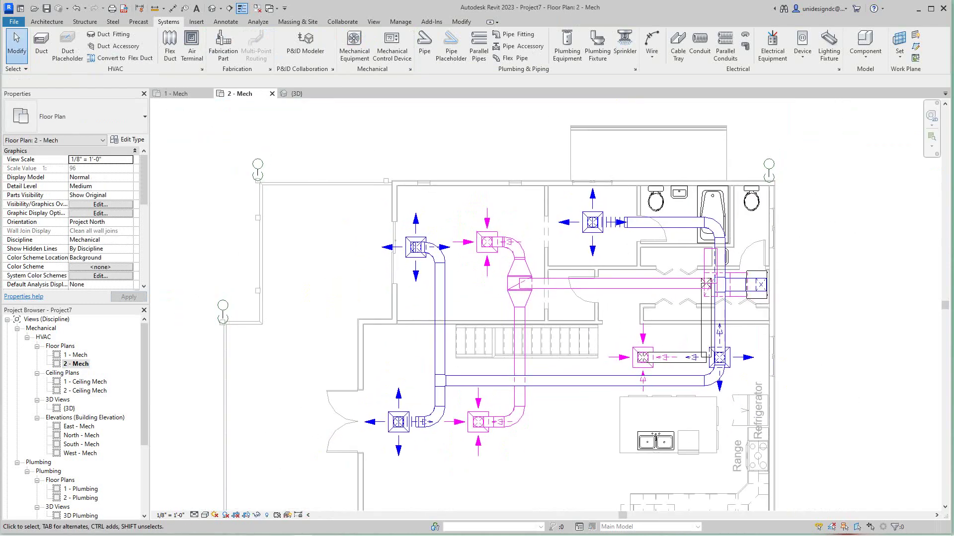
scroll(833, 340, "up", 2)
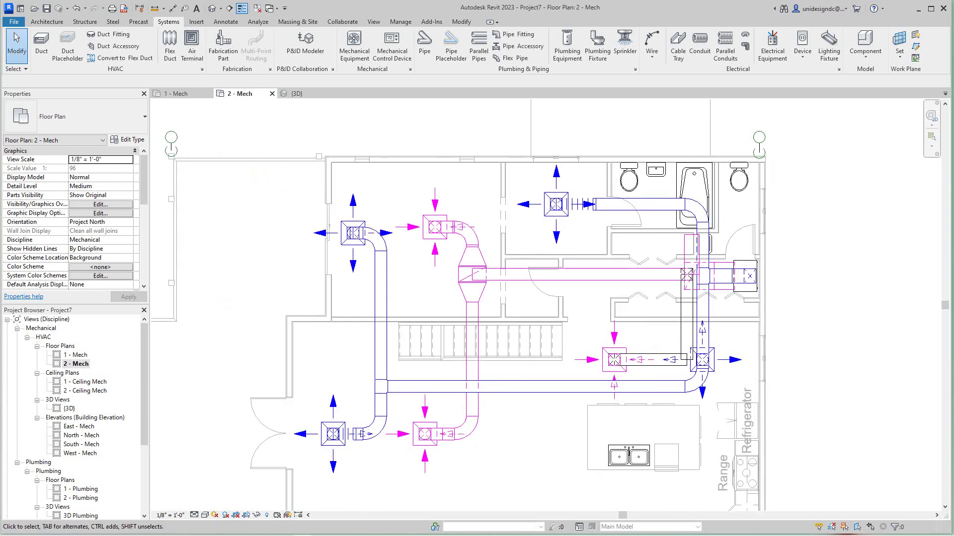
scroll(849, 332, "down", 1)
middle_click_drag(850, 331, 844, 280)
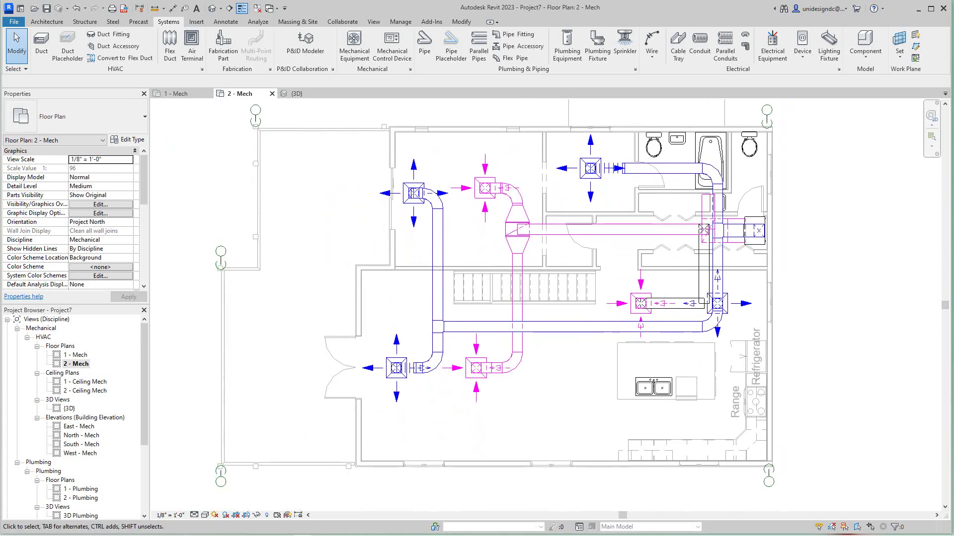